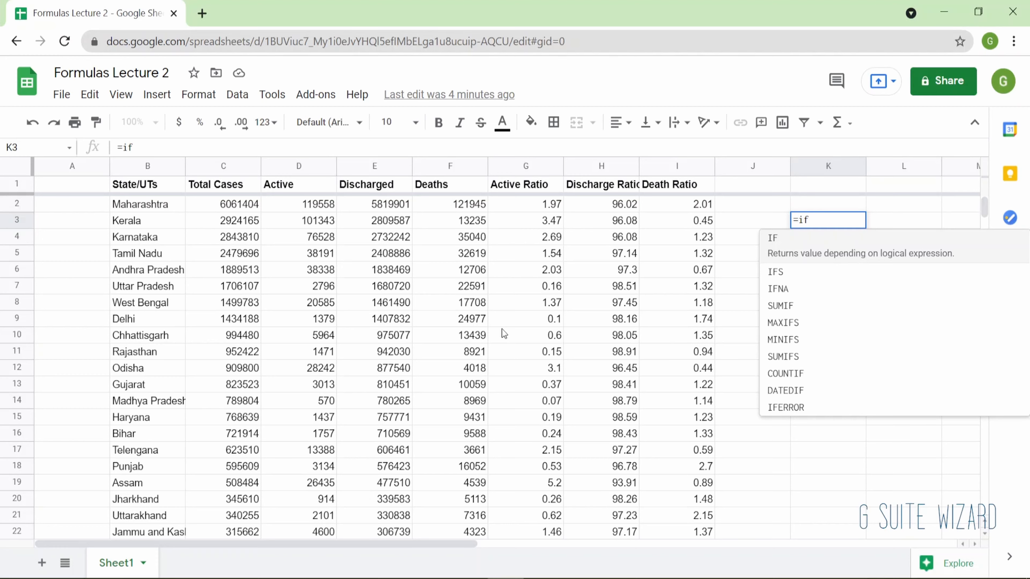
Step: Complete K3's IF formula with test F3>20000, true text "This state is having more deaths" and false text "This state has less deaths"
key(Tab)
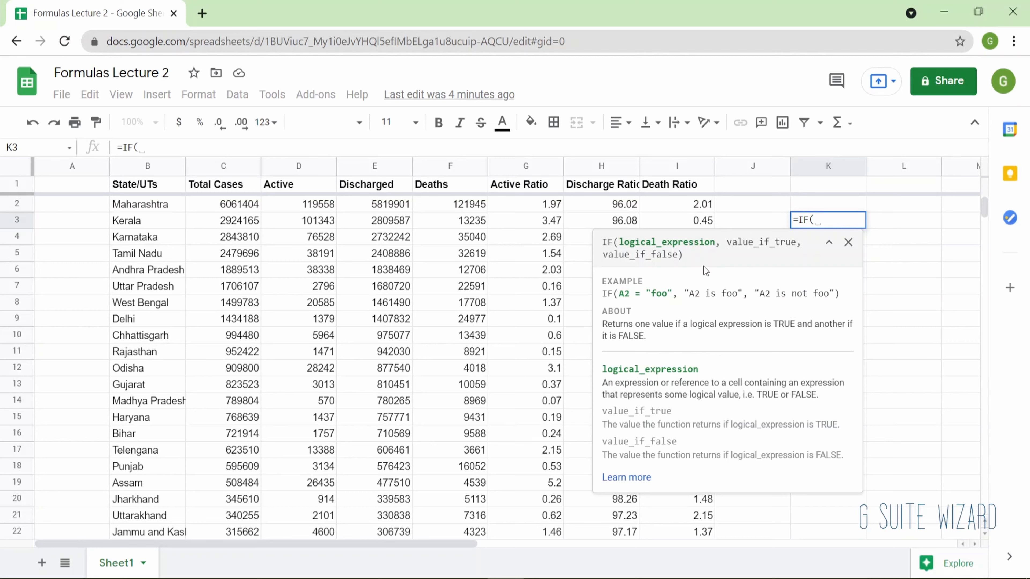
click(450, 223)
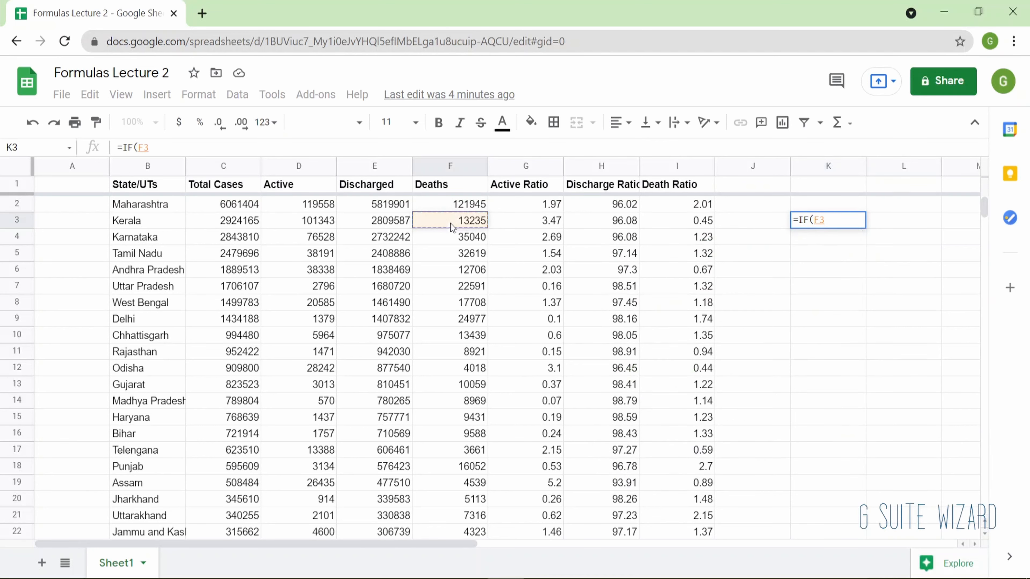
text(>)
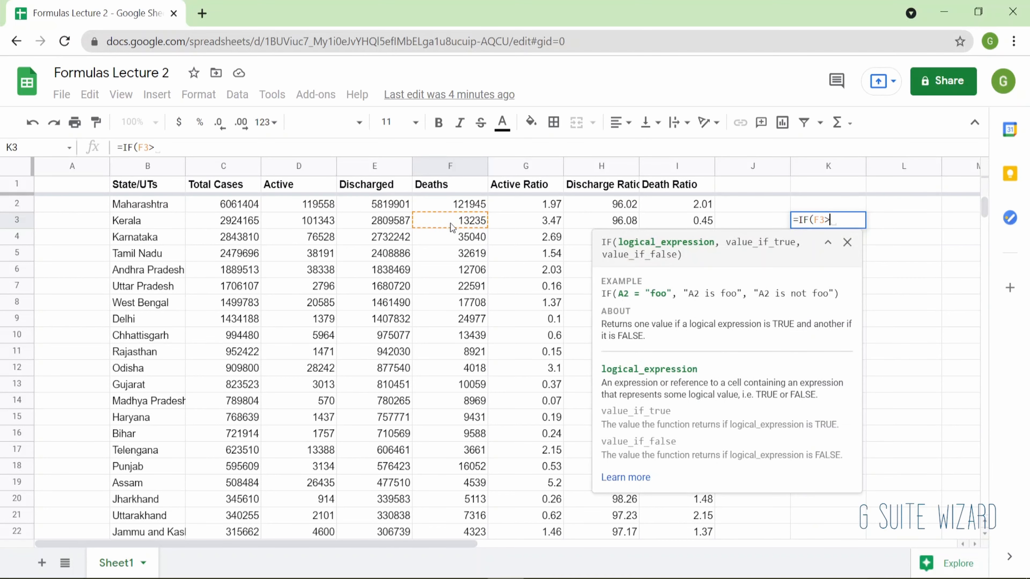
text(20000,)
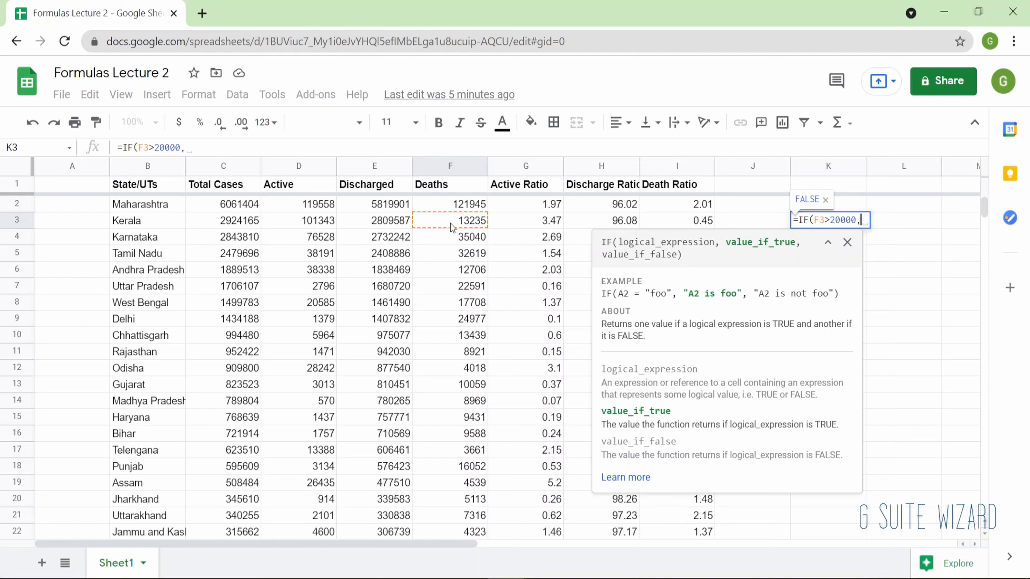
text("T)
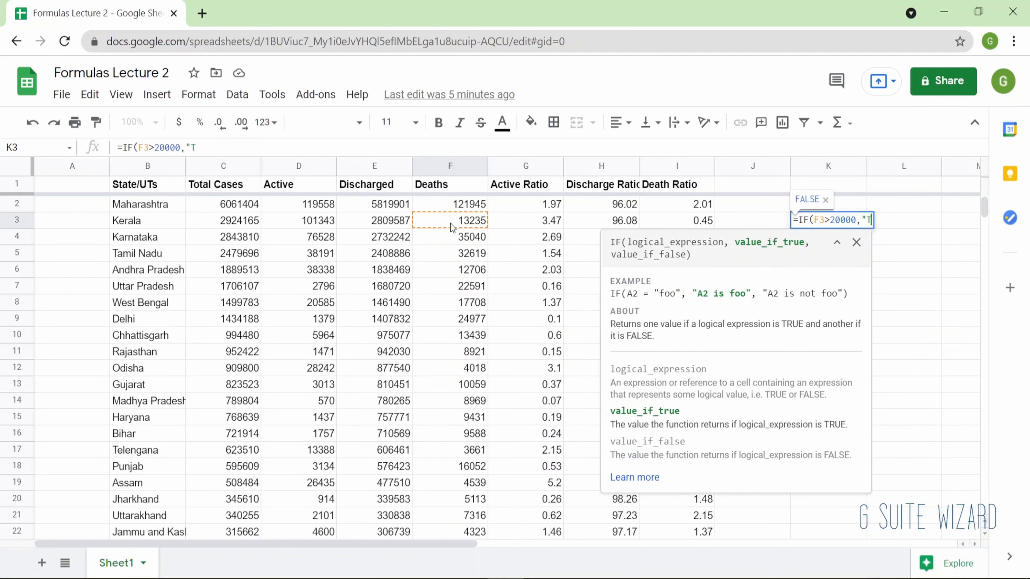
text(his state is having more )
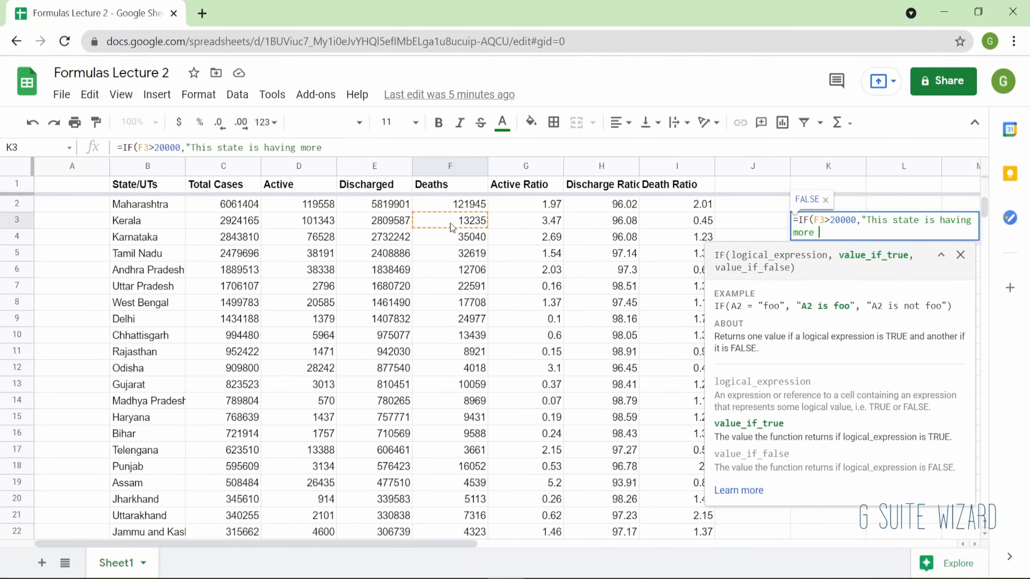
text(deaths",)
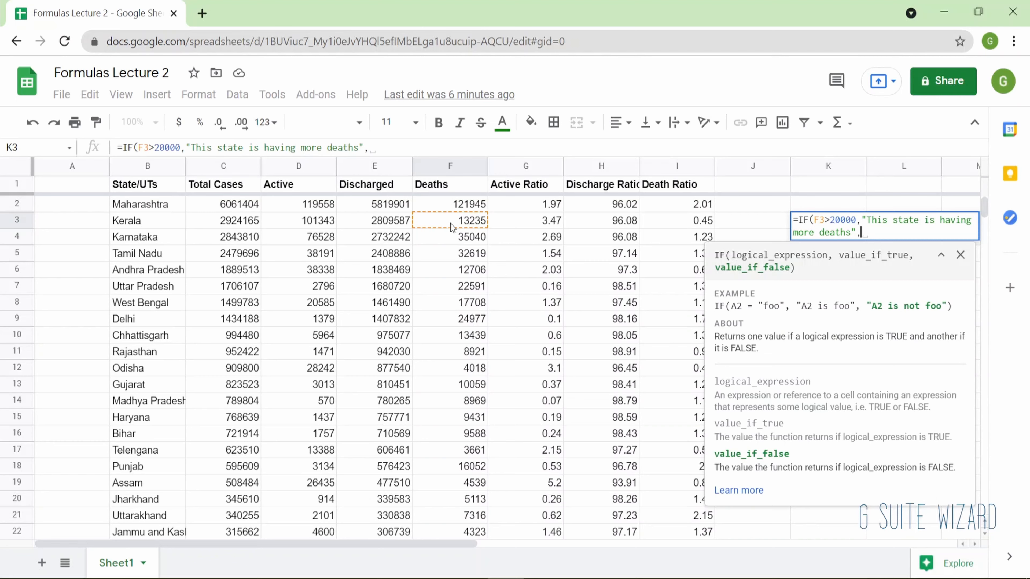
text(")
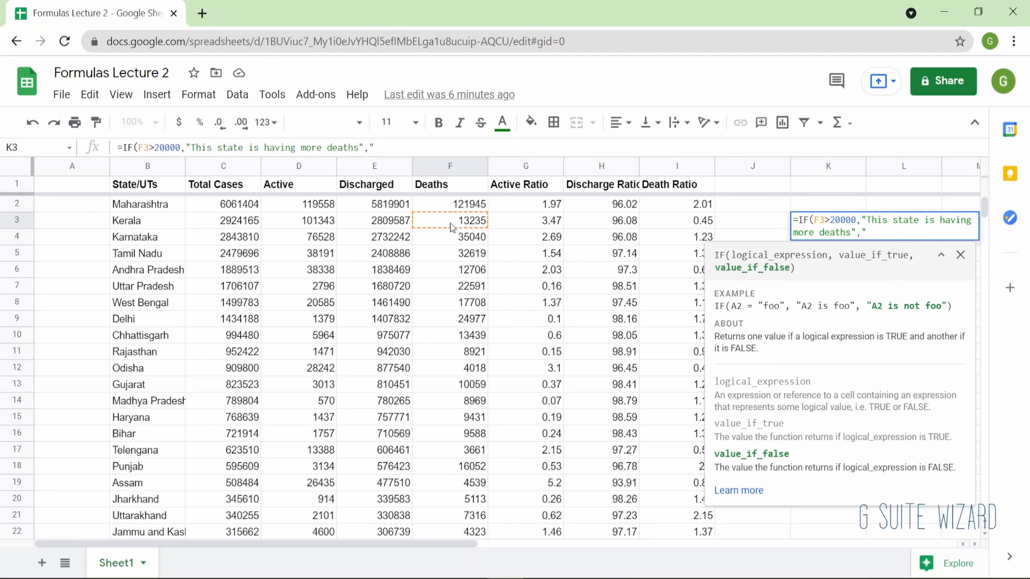
text(This state )
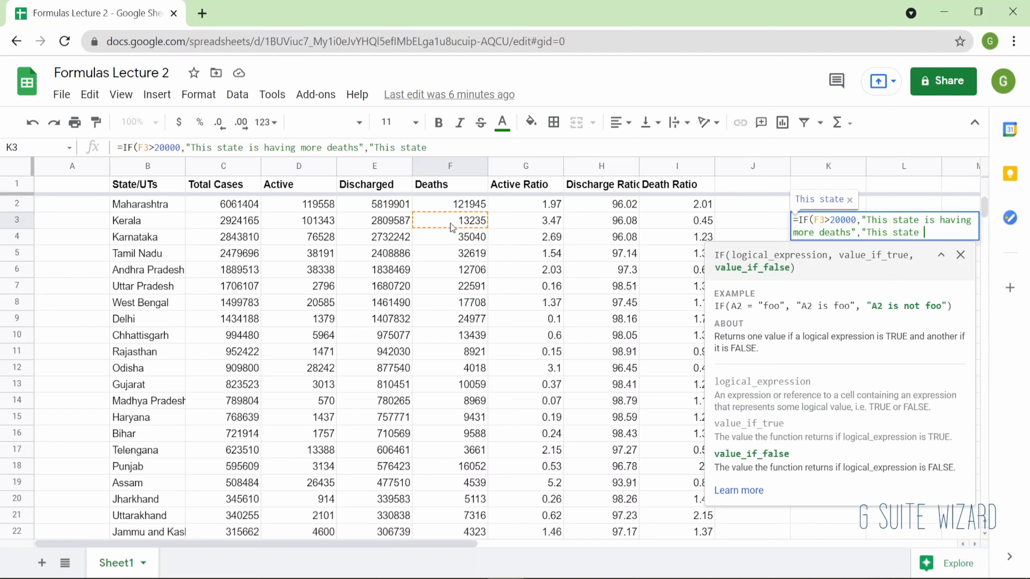
text(has less deaths"))
key(Return)
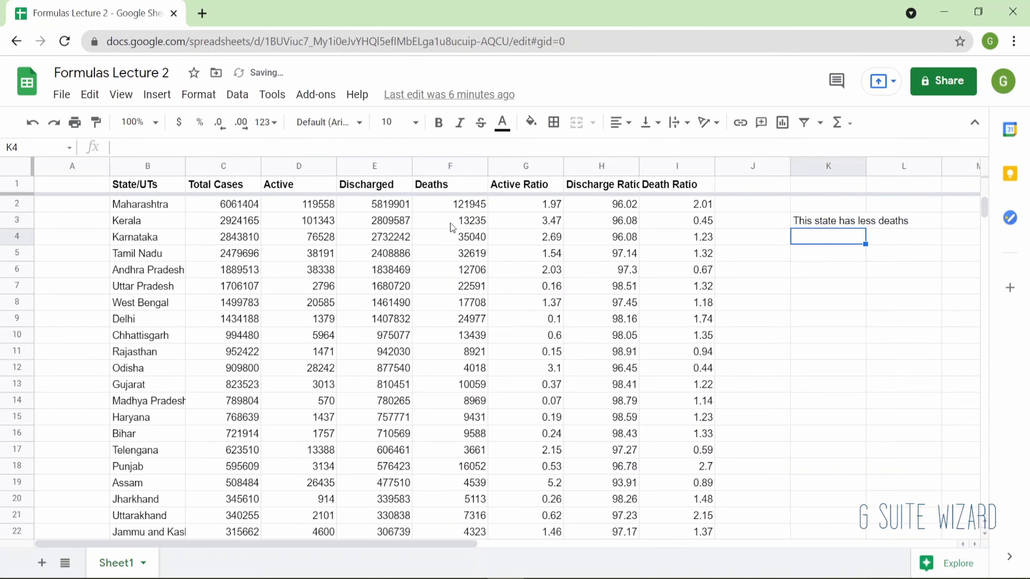
Step: Enter the heading "IF Condition" in cell K1 above the formula
key(Up)
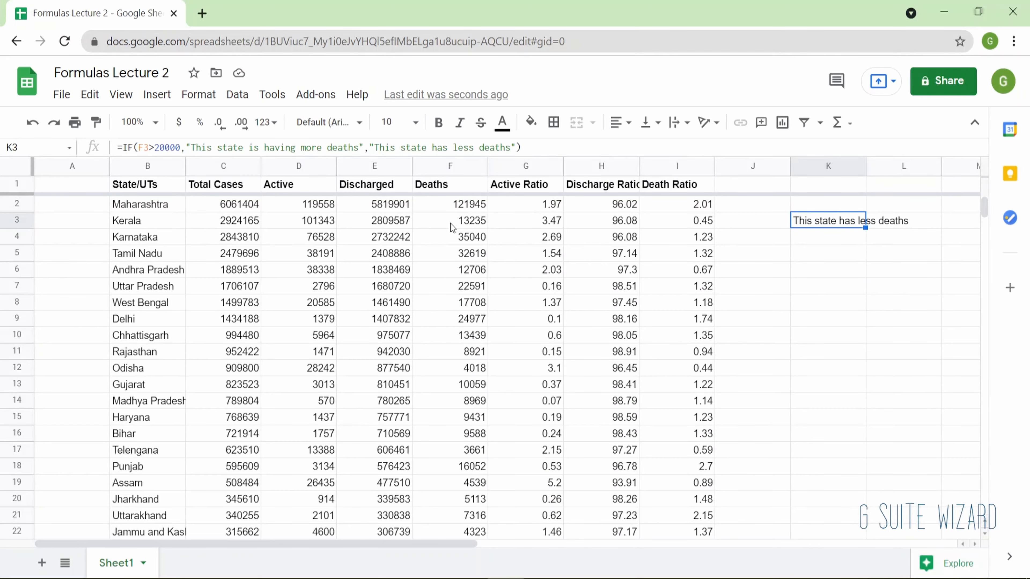
key(Up)
key(Up)
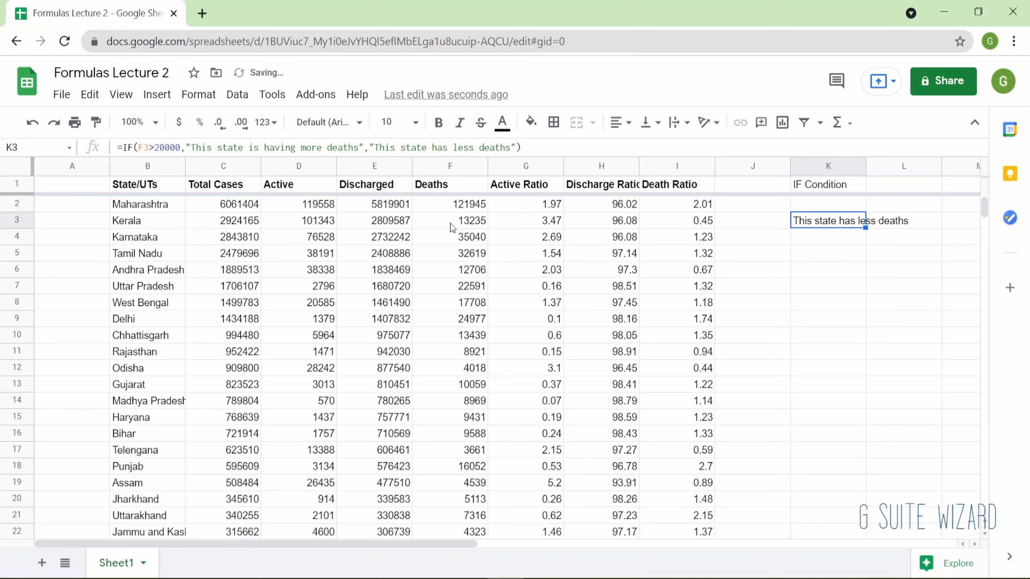
Step: Copy the IF formula from K3 to K6 in the Andhra Pradesh row
key(ctrl+c)
key(Down)
key(Down)
key(Down)
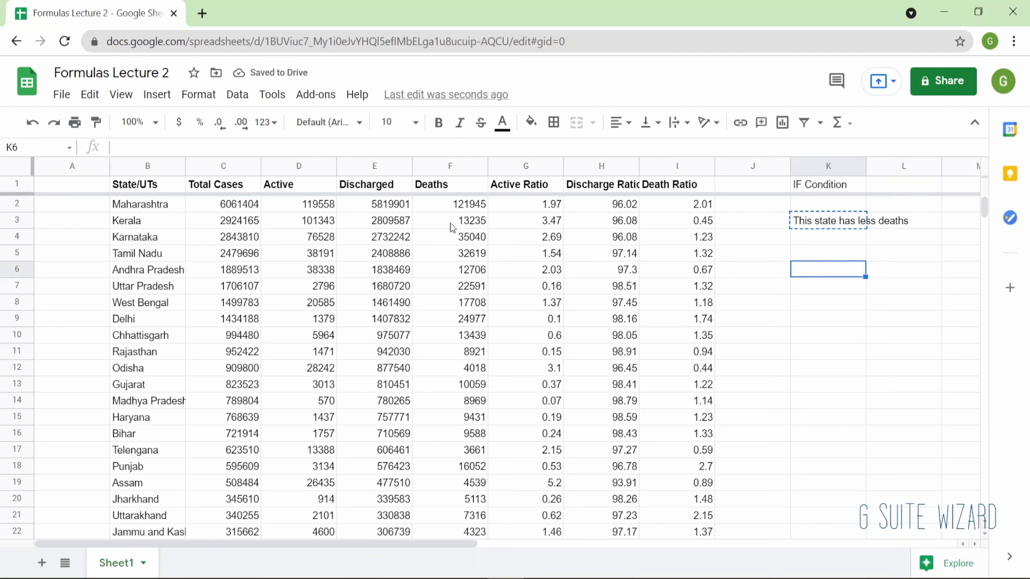
key(ctrl+v)
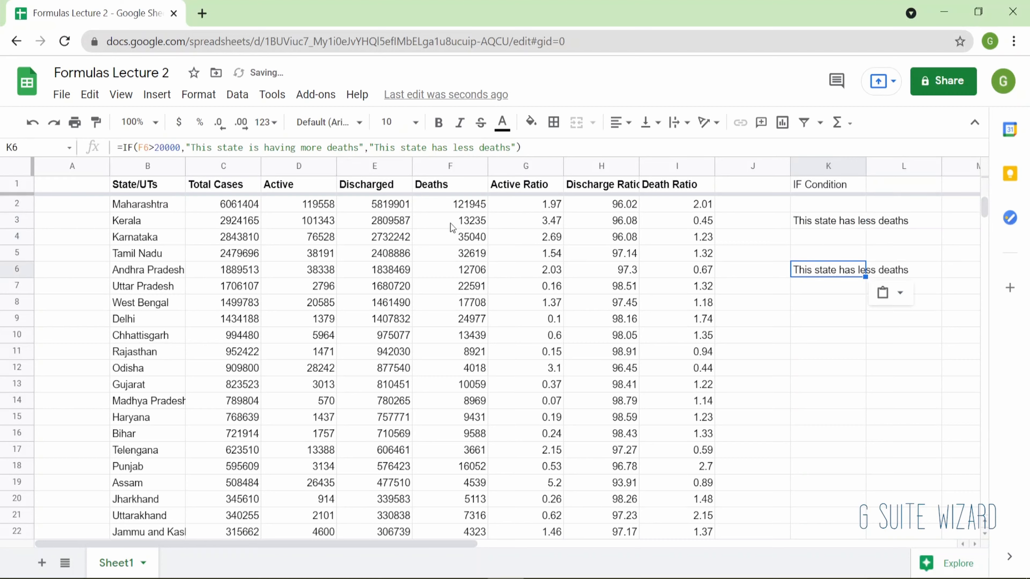
Step: Compare the cell references used by the IF formulas in K3 and K6
key(Up)
key(Up)
key(Up)
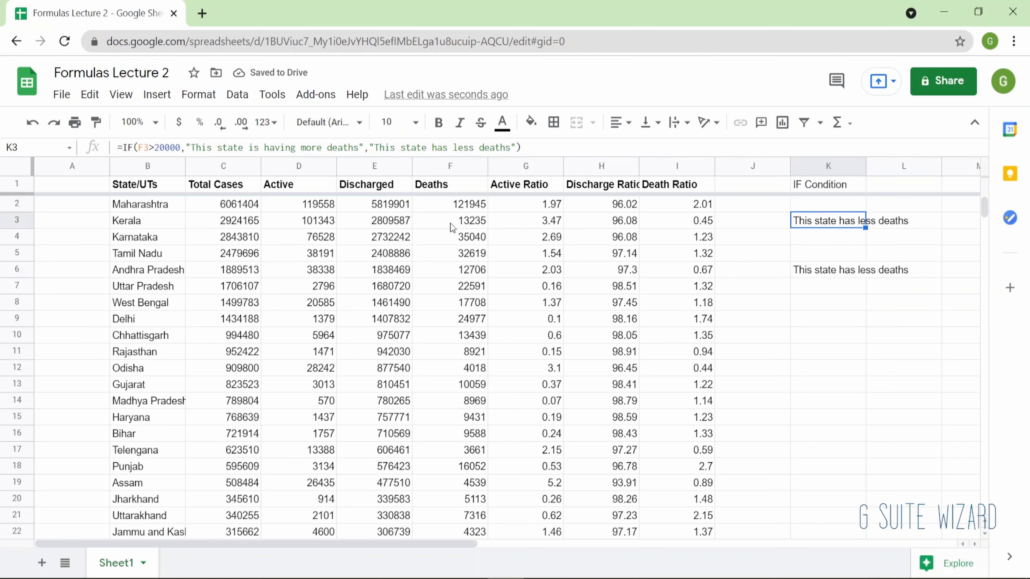
key(Down)
key(Down)
key(Down)
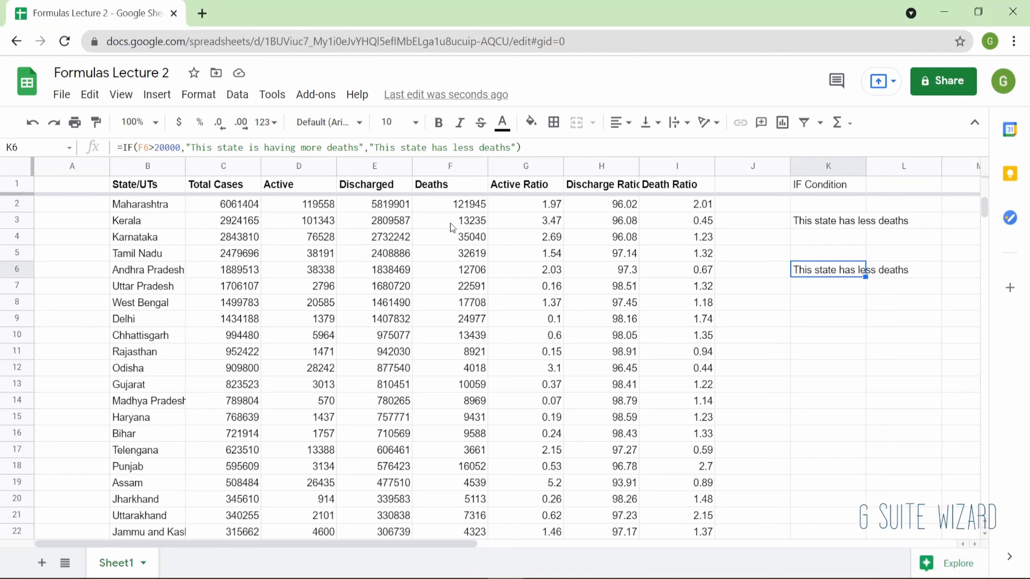
key(Down)
key(Up)
key(Up)
key(Up)
key(Up)
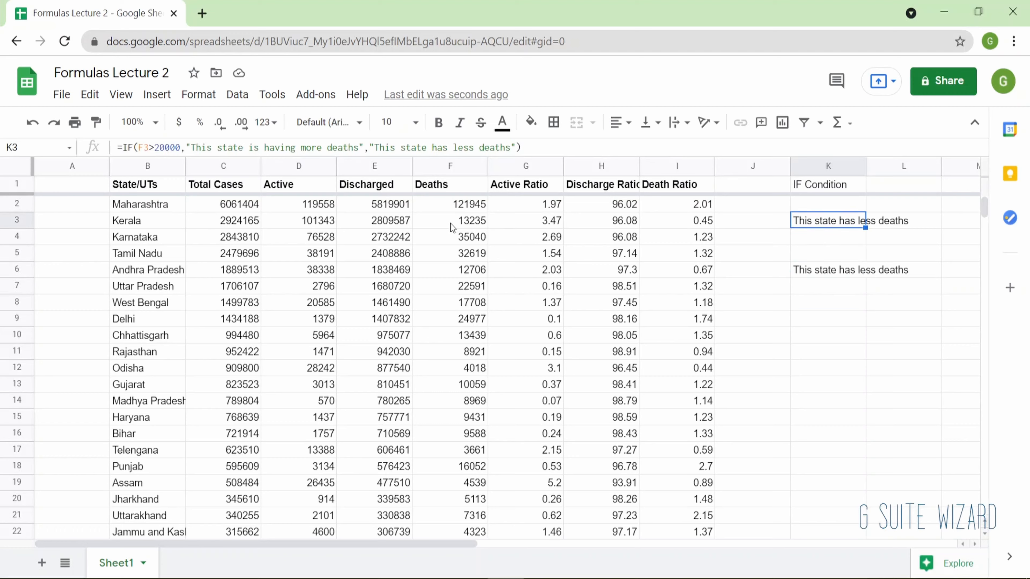
key(Return)
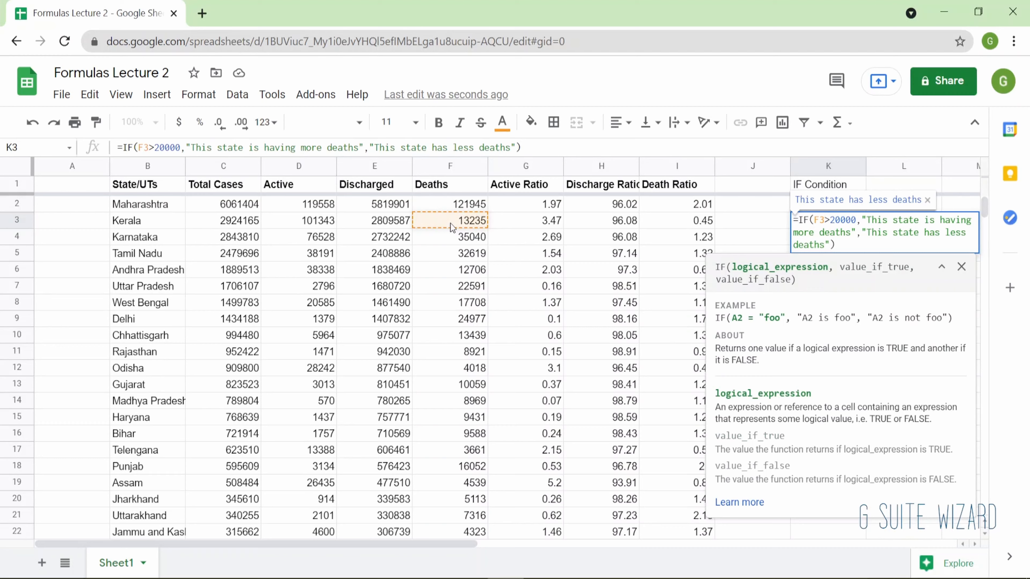
key(Return)
key(Down)
key(Down)
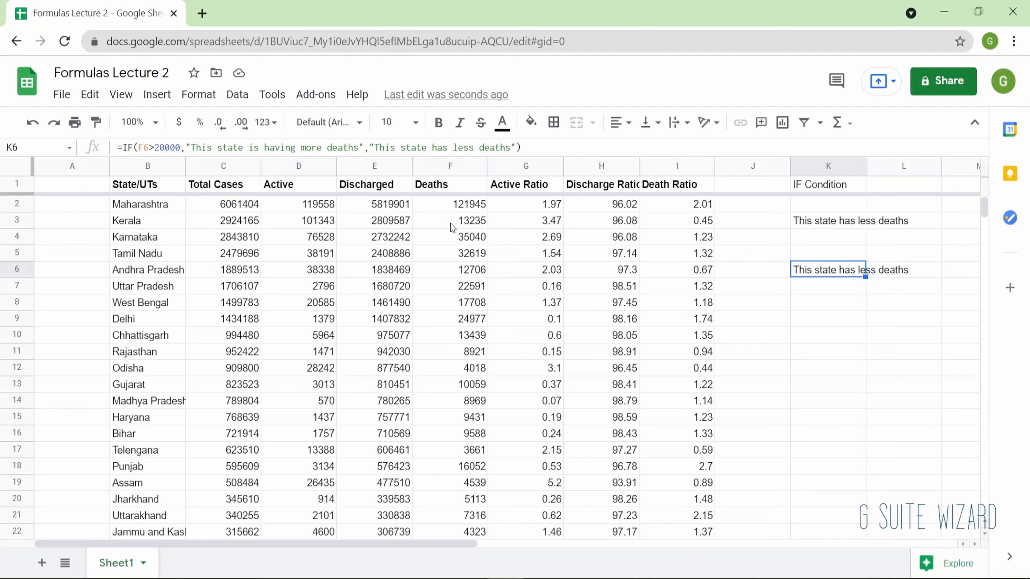
click(799, 294)
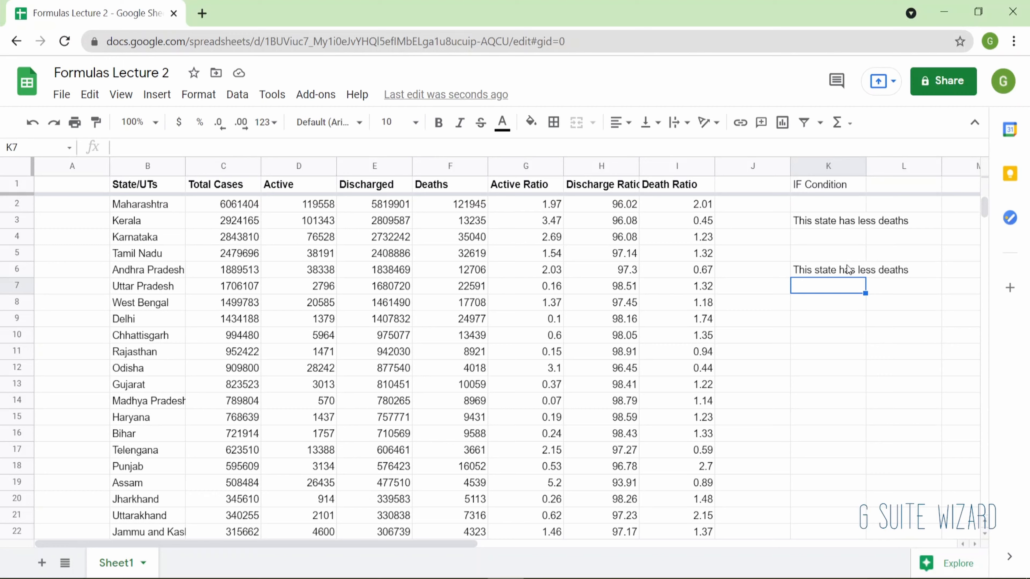
Step: Copy the IF formula from K6 into the range K6:K13
click(846, 275)
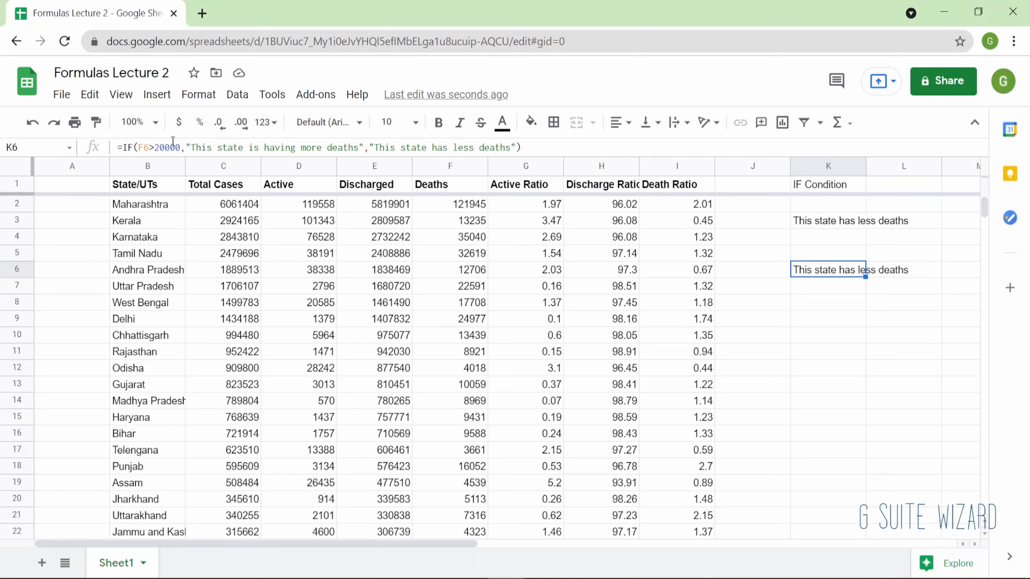
key(ctrl+c)
click(841, 260)
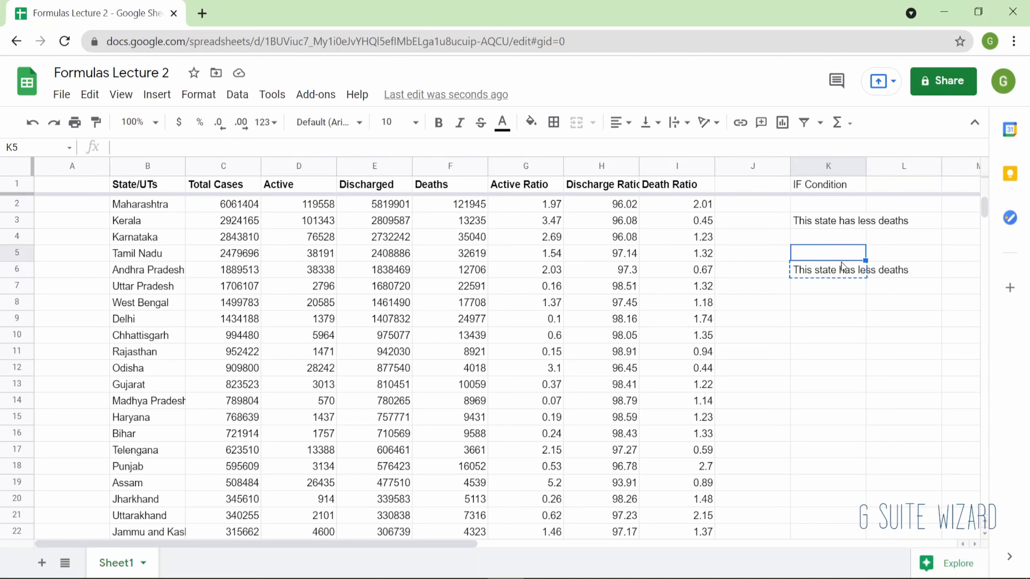
click(859, 272)
key(shift+Down)
key(shift+Down)
key(shift+Down)
key(shift+Down)
key(shift+Down)
key(shift+Down)
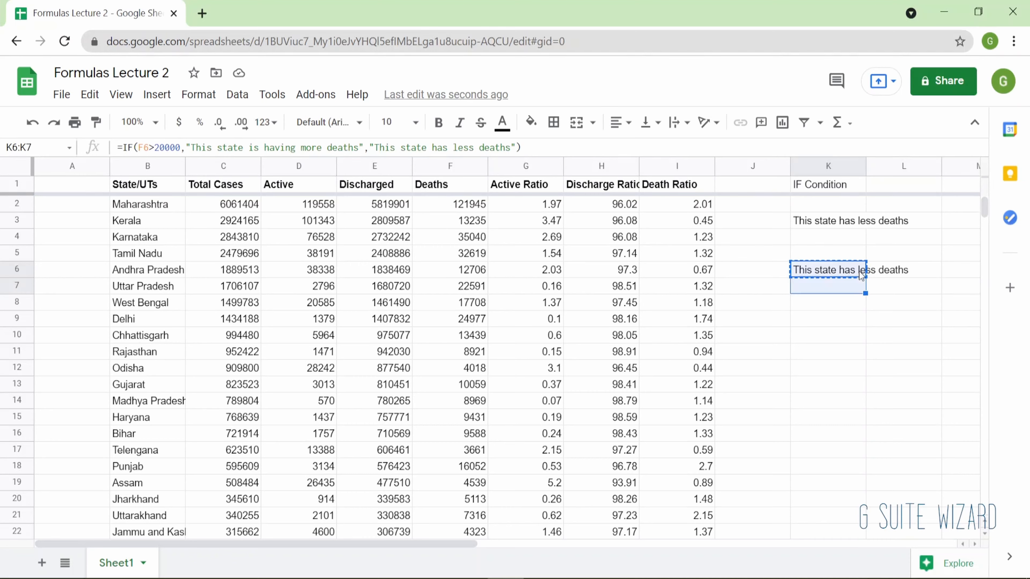
key(shift+Down)
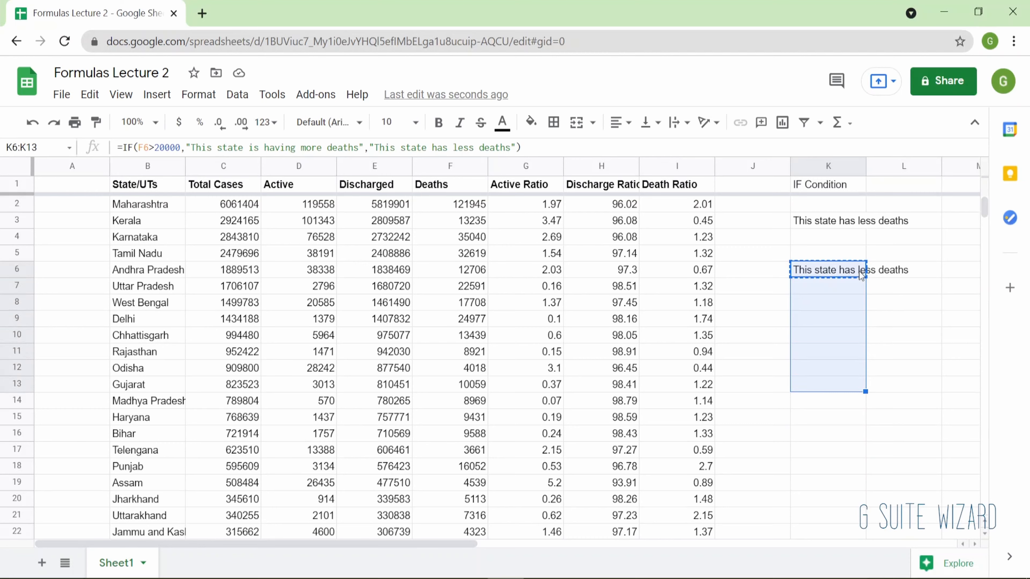
key(ctrl+v)
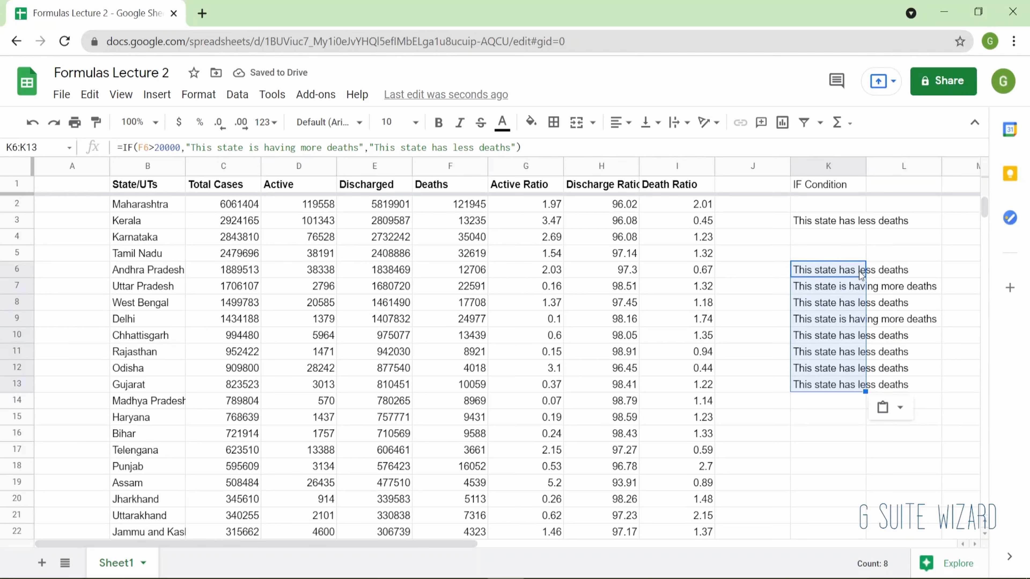
Step: Examine the cell references in the copied IF formulas from K6 down to K10
key(Down)
key(Down)
key(Down)
key(Down)
key(Up)
key(Up)
key(Up)
key(Up)
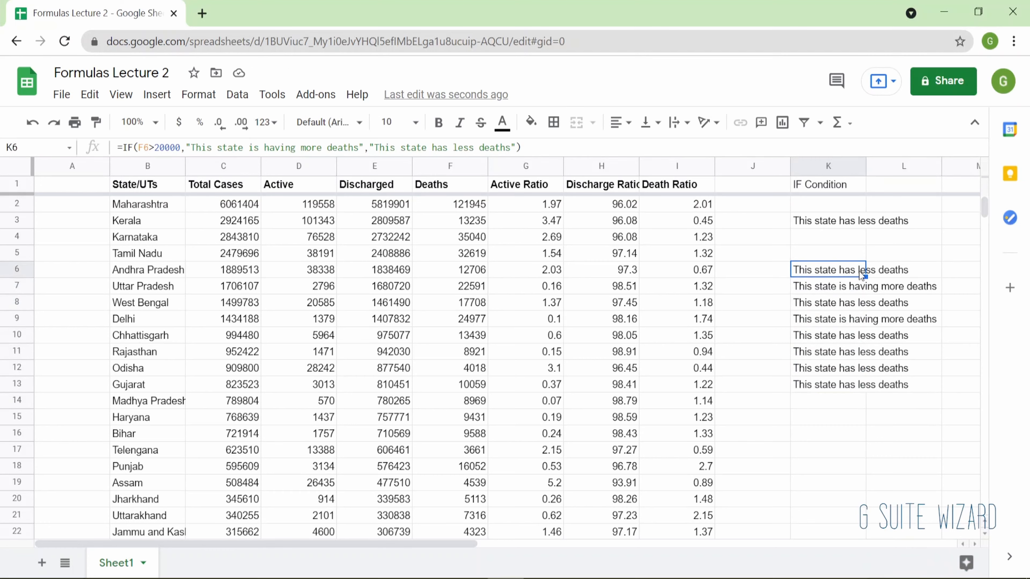
Step: Check the IF results for Andhra Pradesh and Uttar Pradesh against their death counts in F6 and F7
key(Left)
key(Left)
key(Left)
key(Left)
key(Left)
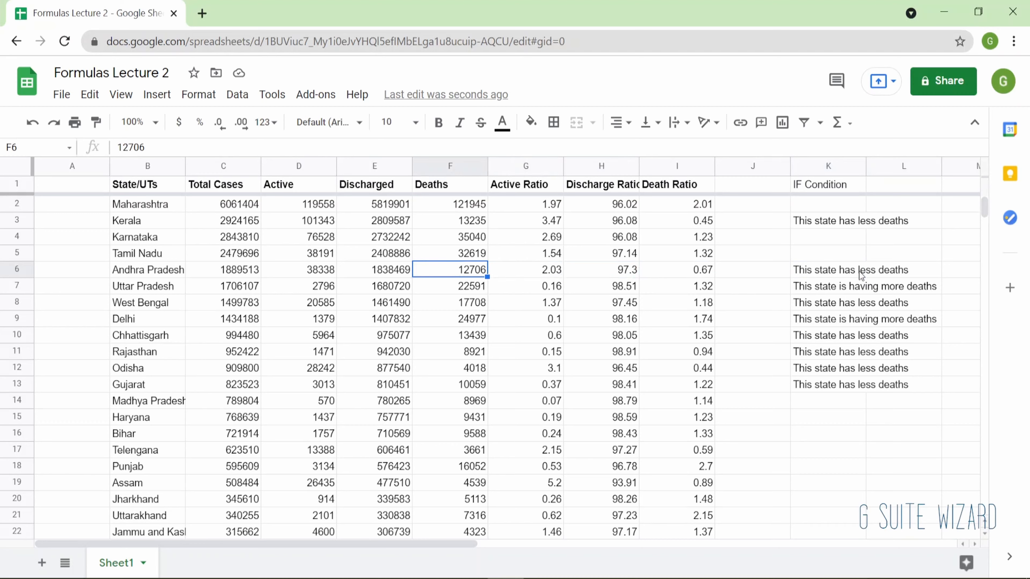
key(Down)
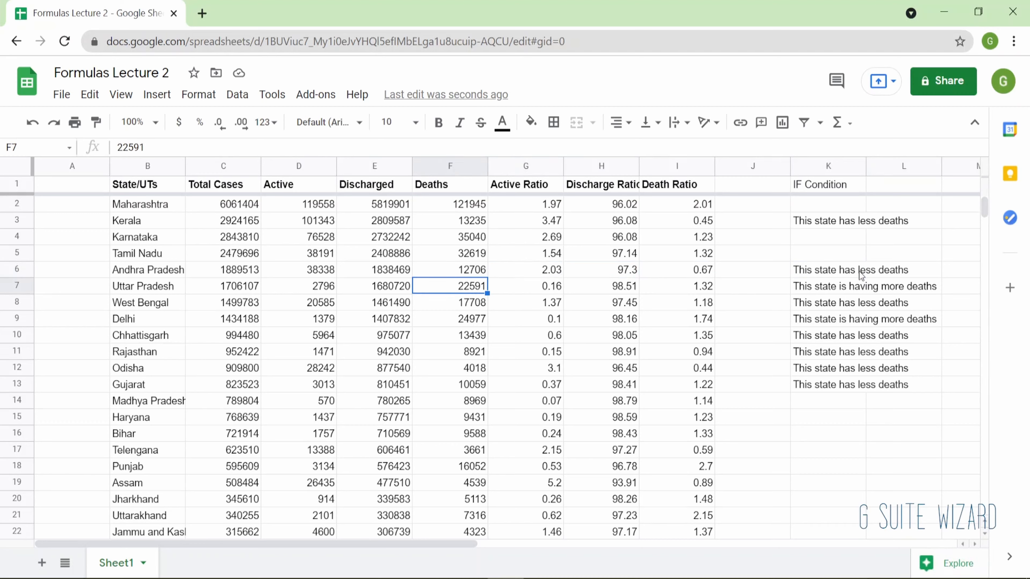
key(Right)
key(Right)
key(Right)
key(Right)
key(Right)
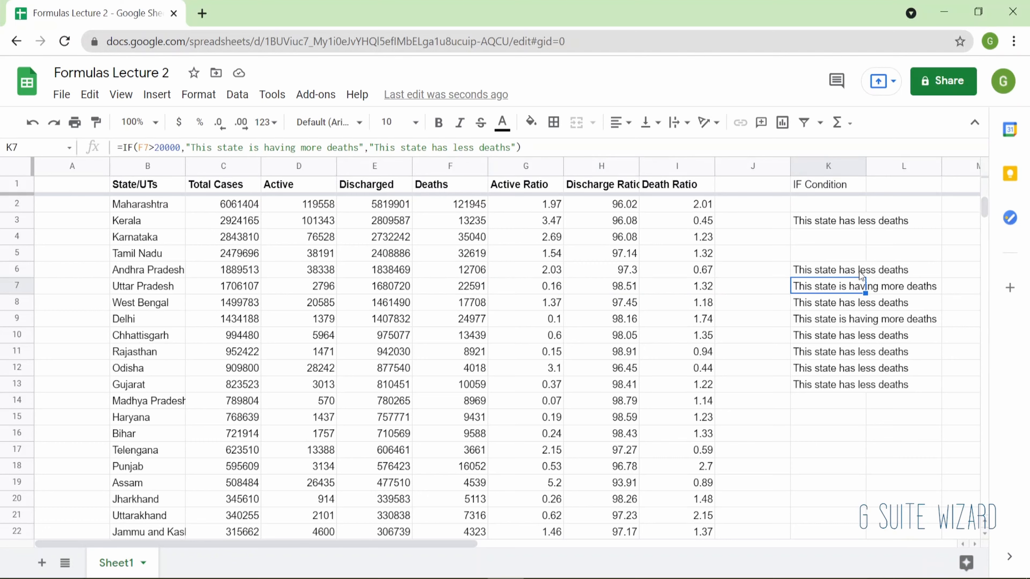
Step: Examine the Kerala row from the IF result in K3 across to the state name in B3
key(Up)
key(Up)
key(Up)
key(Up)
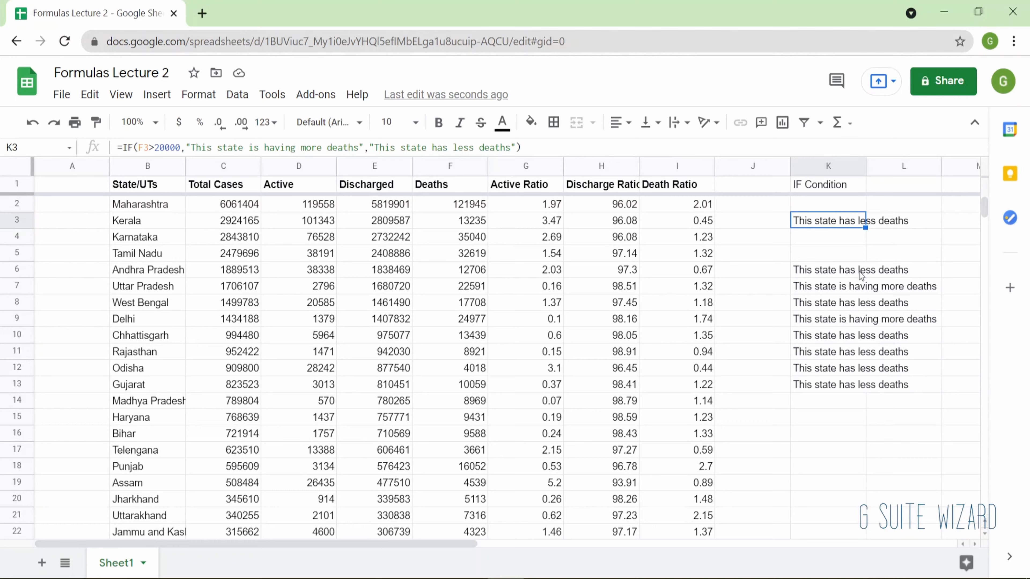
key(Left)
key(Left)
key(Left)
key(Left)
key(Left)
key(Left)
key(Left)
key(Left)
key(Left)
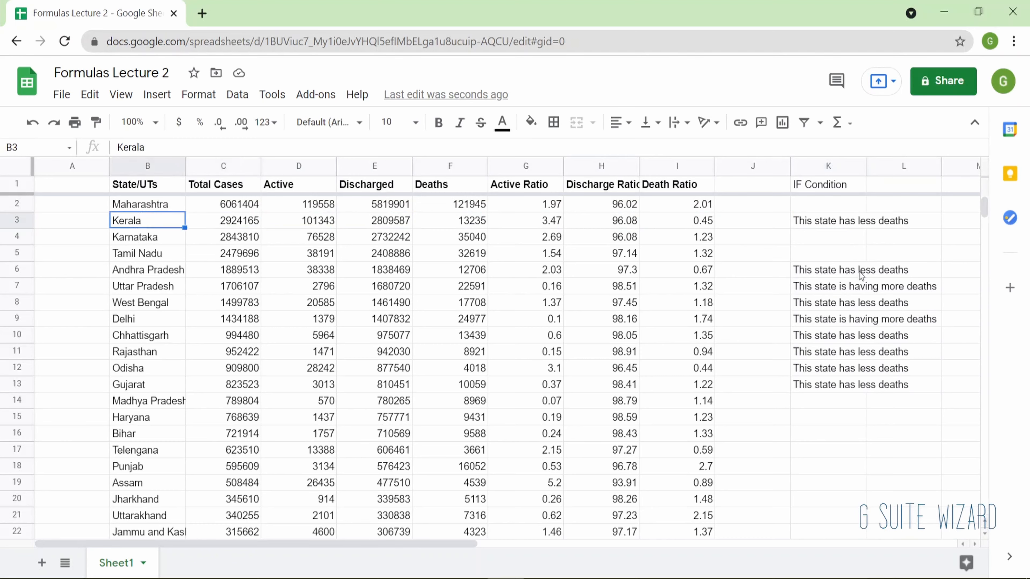
Step: Open the IF formula in K3 for editing and remove "This state" from its value_if_true text
key(Right)
key(Right)
key(Right)
key(Right)
key(Right)
key(Right)
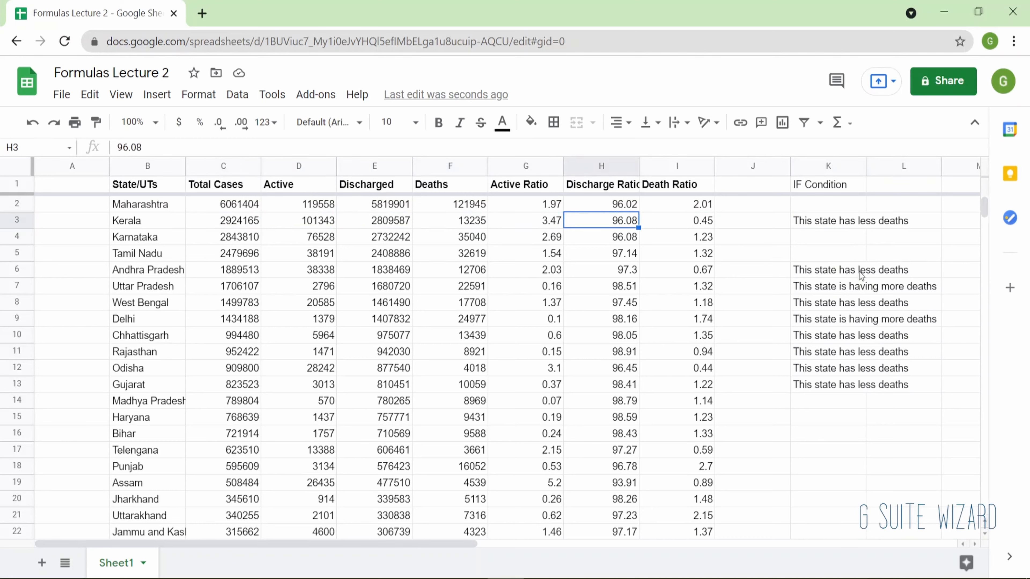
key(Right)
key(Right)
key(Right)
key(F2)
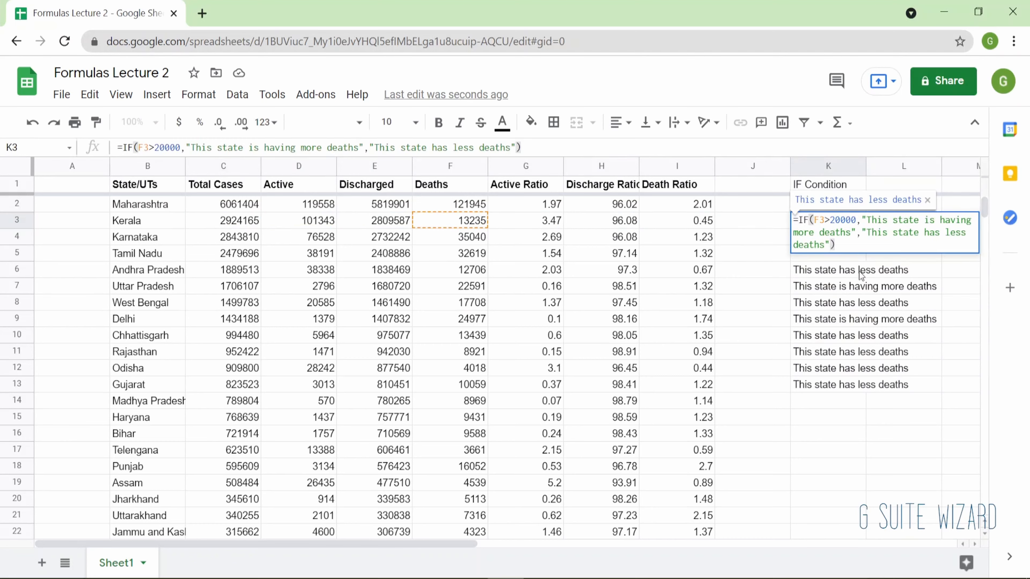
key(Left)
key(Left)
key(Left)
key(Left)
key(Left)
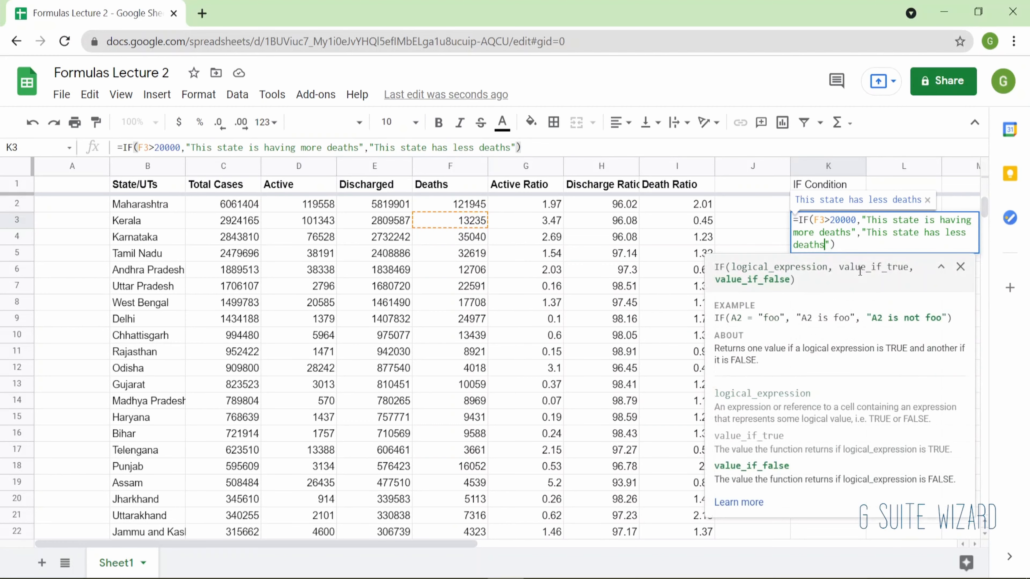
key(BackSpace)
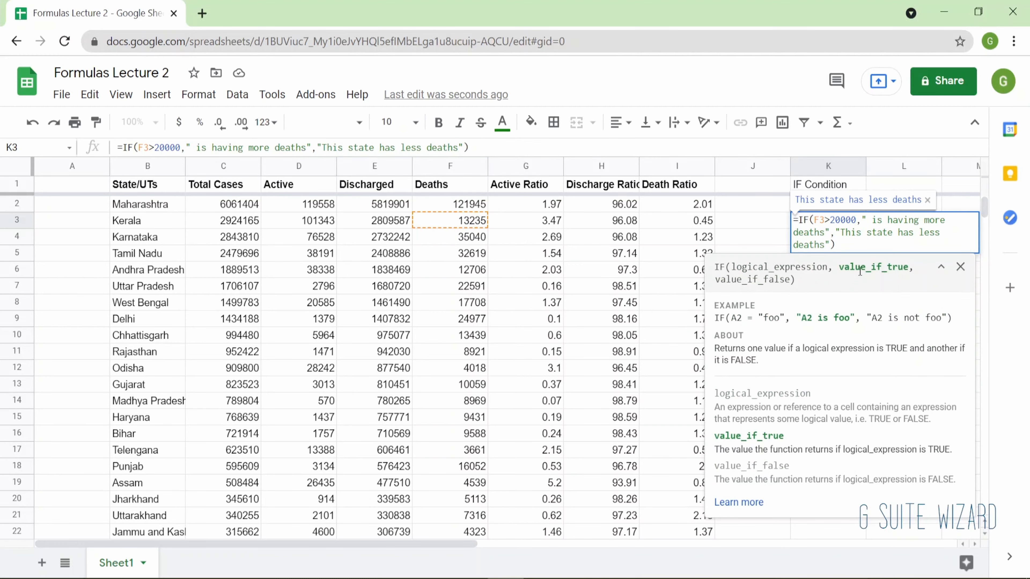
Step: Delete both result texts from the IF formula in K3, keeping only the F3>20000 condition and its comma
key(shift+Right)
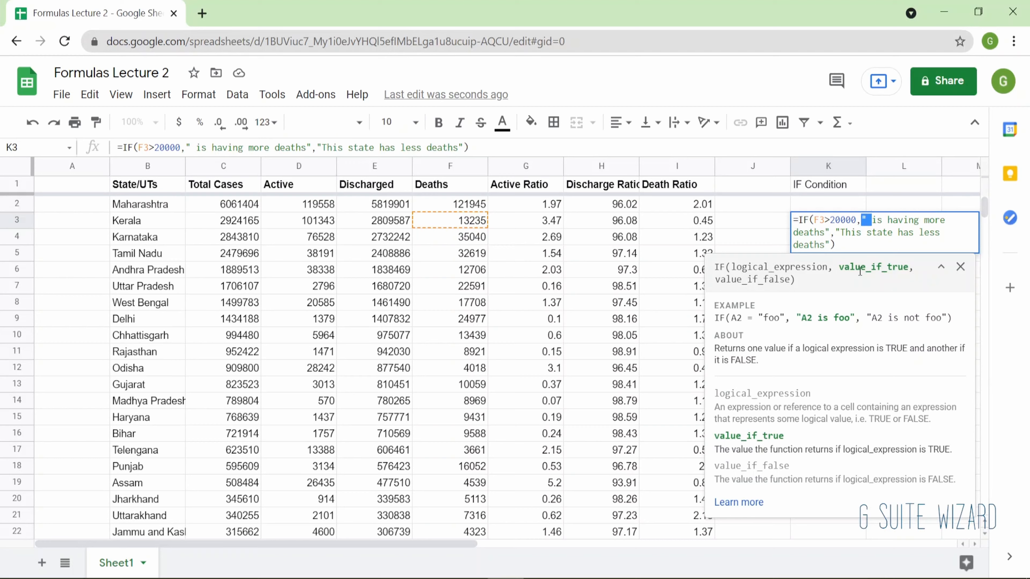
key(shift+Right)
key(shift+Right)
key(shift+Right)
key(shift+Right)
key(shift+Right)
key(shift+Right)
key(shift+Right)
key(shift+Right)
key(shift+Right)
key(shift+Right)
key(shift+Right)
key(shift+Right)
key(shift+Right)
key(shift+Right)
key(shift+Right)
key(shift+Right)
key(shift+Right)
key(shift+Right)
key(shift+Right)
key(shift+Right)
key(shift+Left)
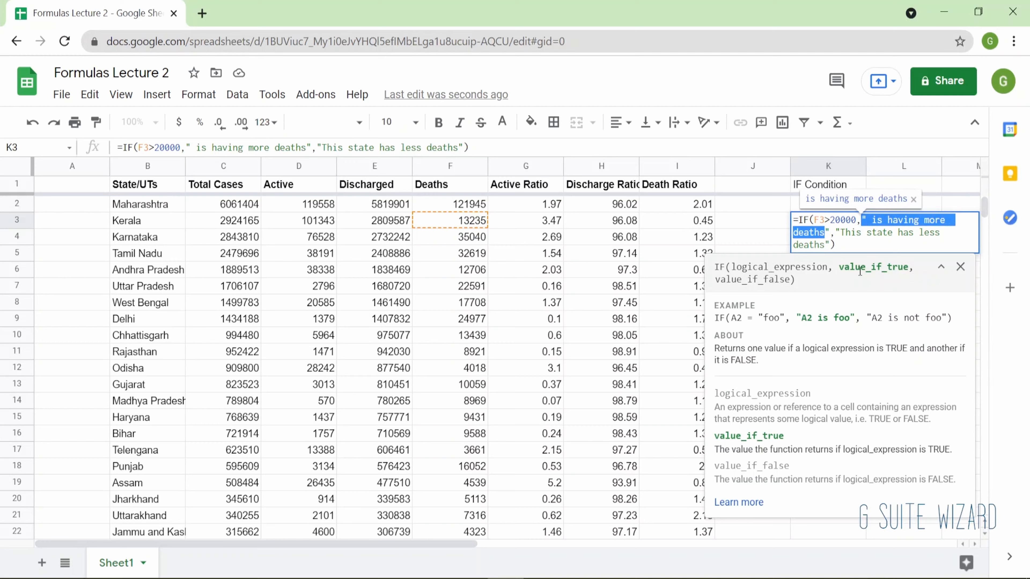
key(shift+Right)
key(shift+Right)
key(shift+Right)
key(shift+Right)
key(shift+Right)
key(shift+Right)
key(shift+Right)
key(shift+Right)
key(shift+Right)
key(shift+Right)
key(shift+Right)
key(shift+Right)
key(shift+Right)
key(shift+Right)
key(shift+Right)
key(shift+Right)
key(shift+Right)
key(shift+Right)
key(shift+Right)
key(shift+Right)
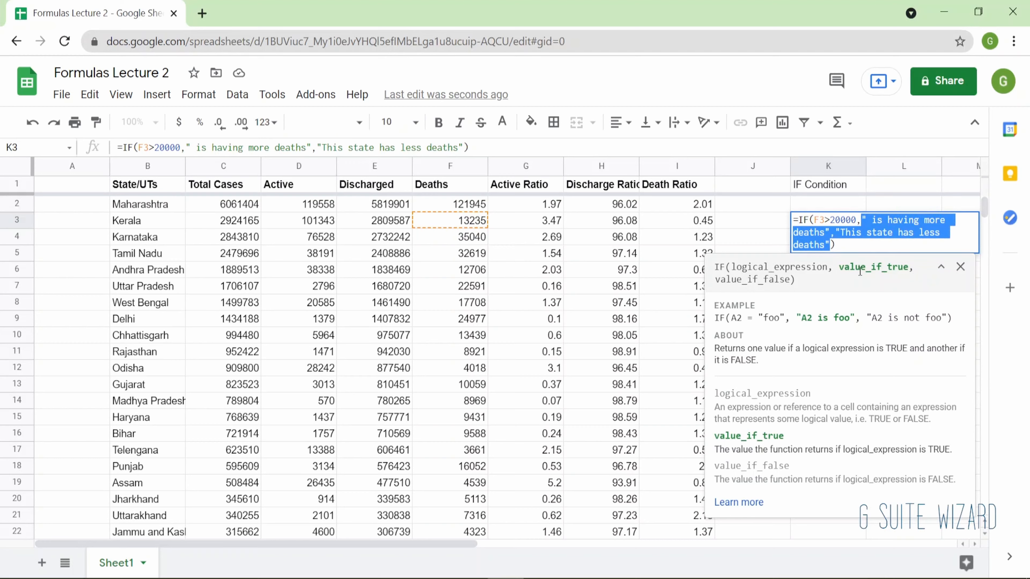
key(BackSpace)
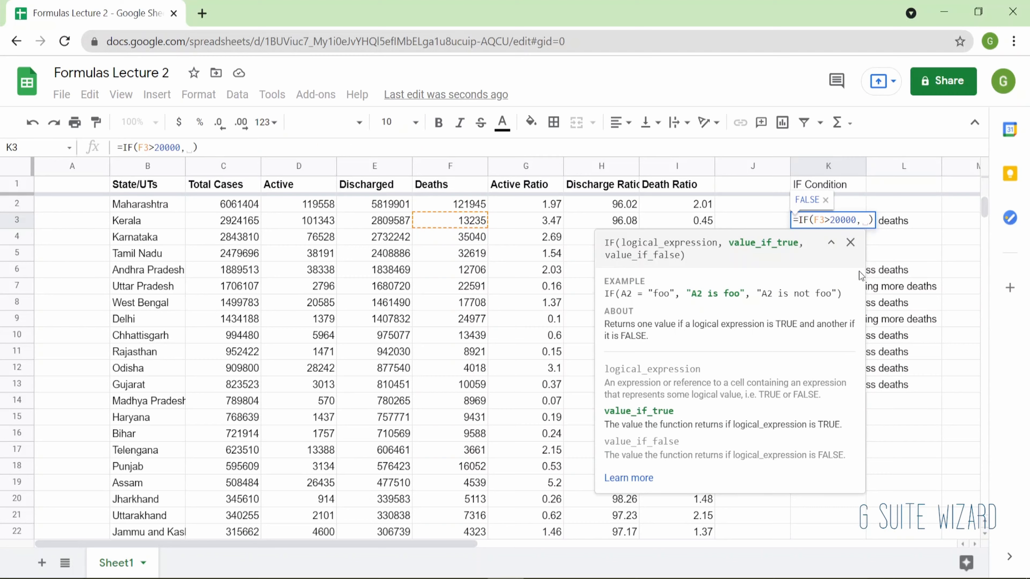
Step: Try unquoted result texts in K3's IF formula: this is having less deaths for true and hi for false
text(this is having less deathws)
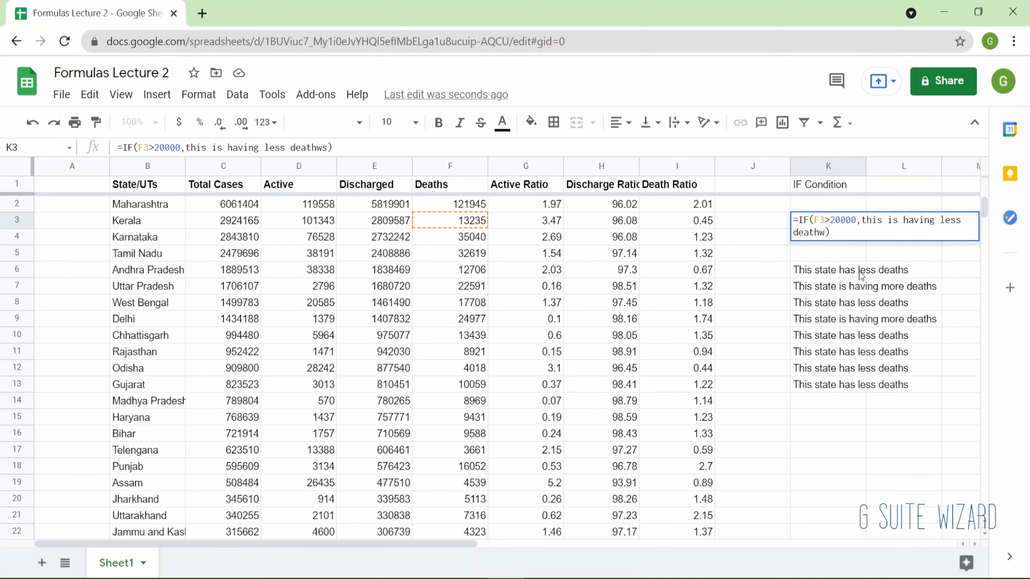
key(BackSpace)
key(BackSpace)
text(s, )
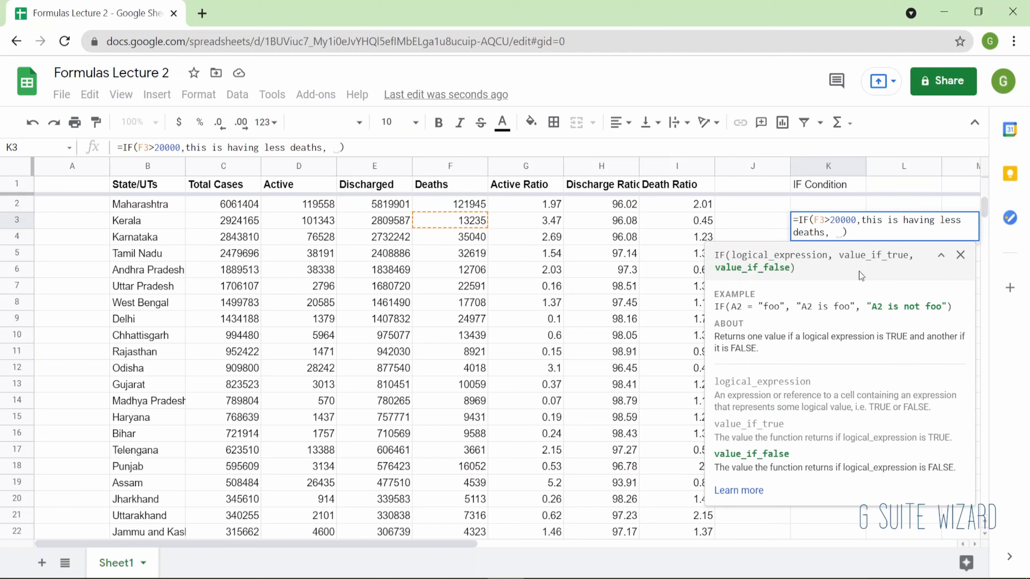
text(hi)
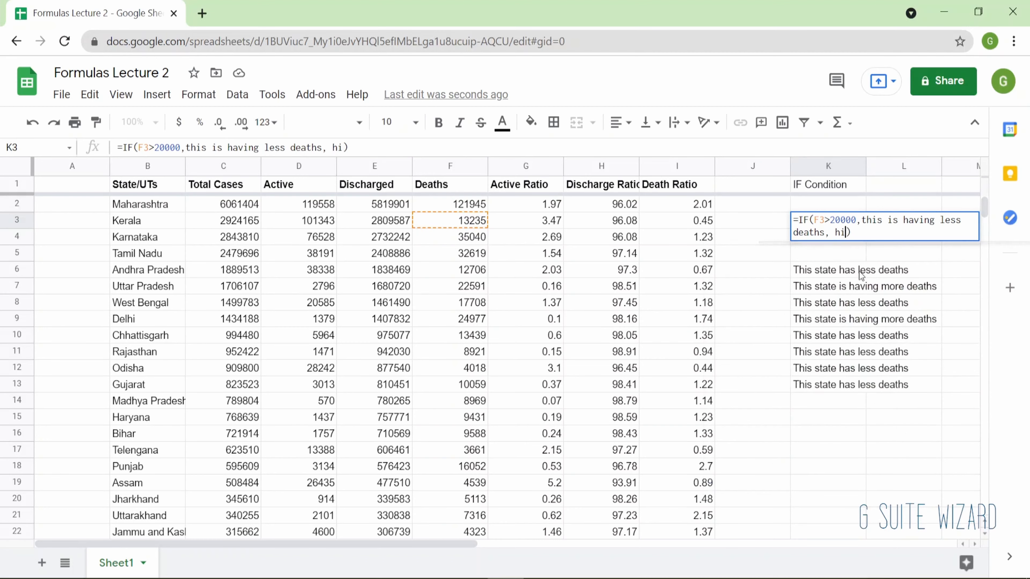
key(Return)
click(838, 217)
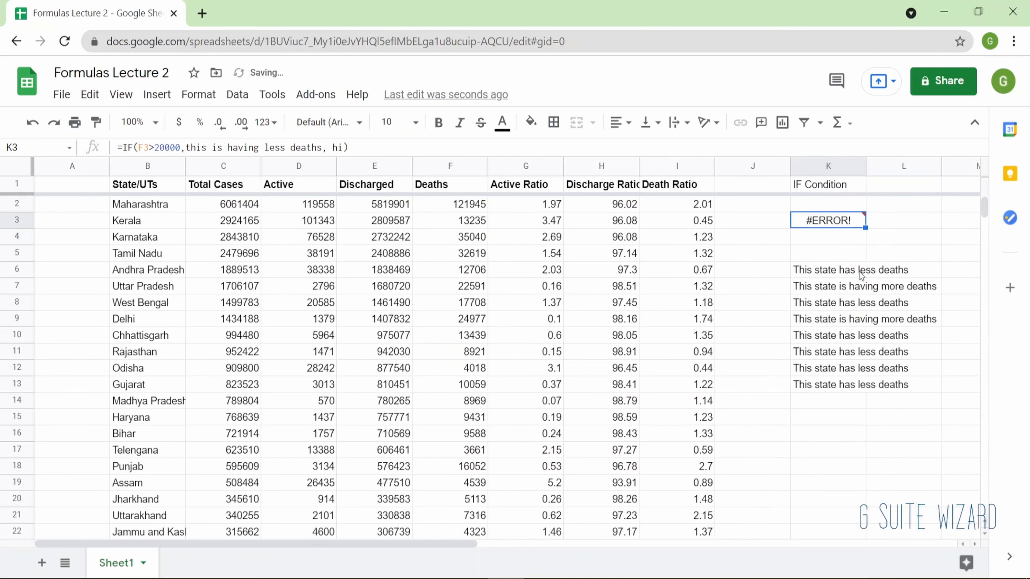
Step: Replace both unquoted results in K3's IF formula with references to the state name in B3
double_click(838, 221)
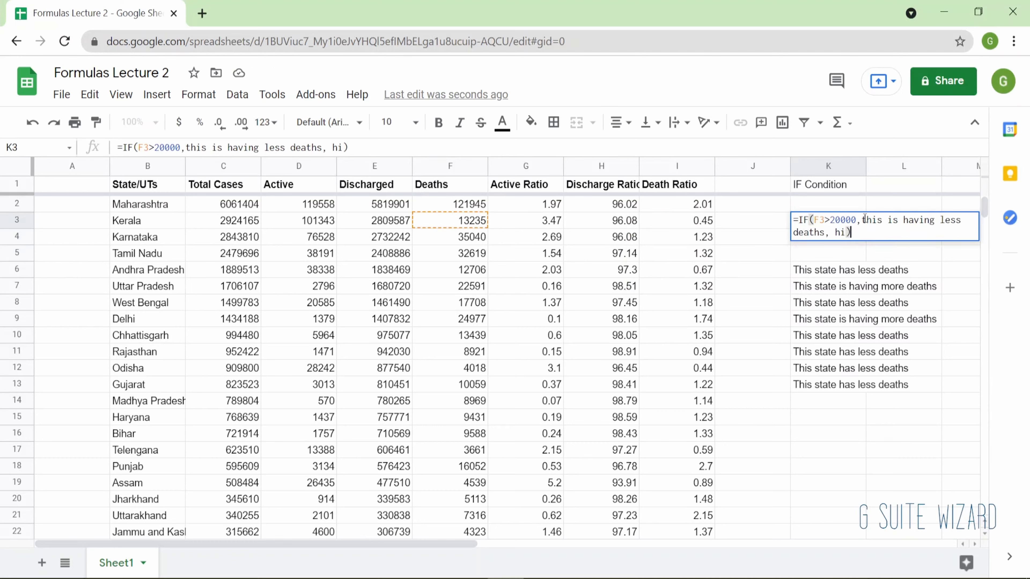
drag(862, 220, 827, 234)
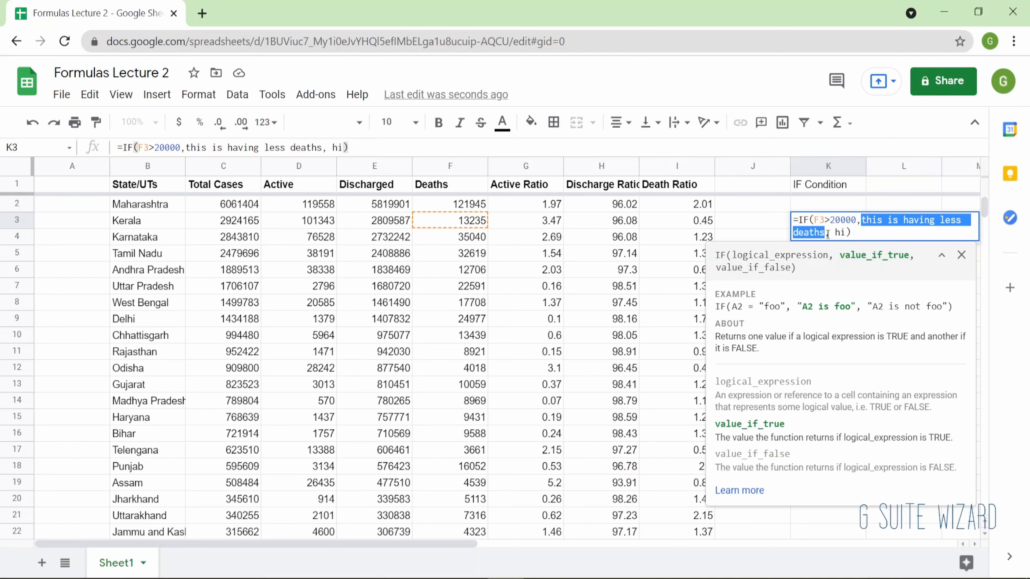
key(BackSpace)
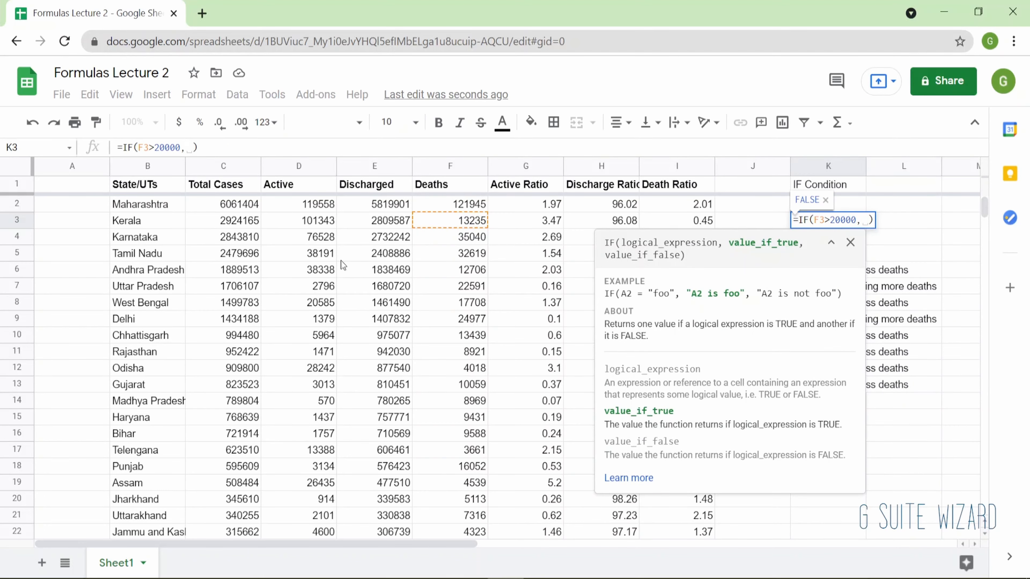
click(158, 220)
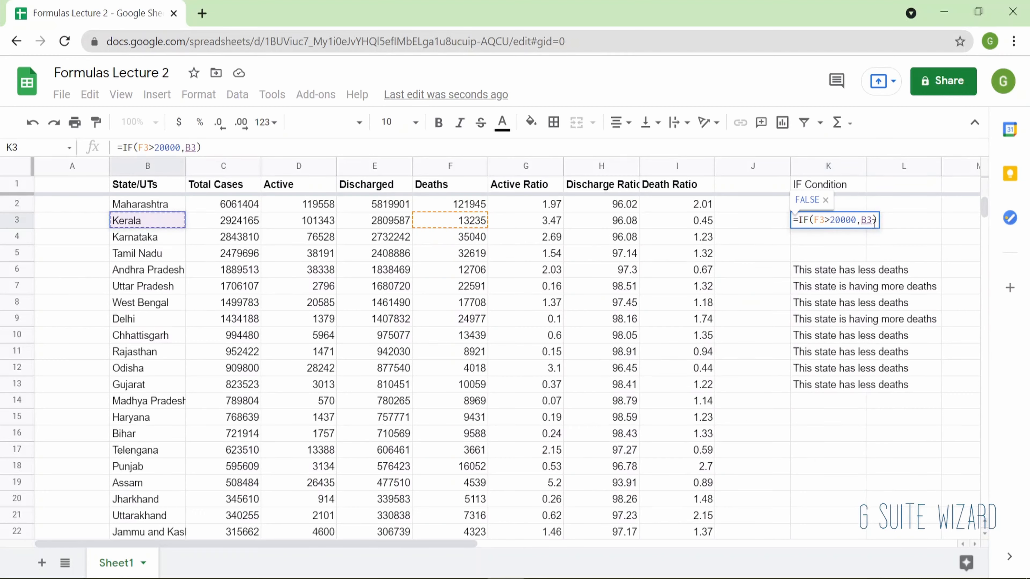
text(,)
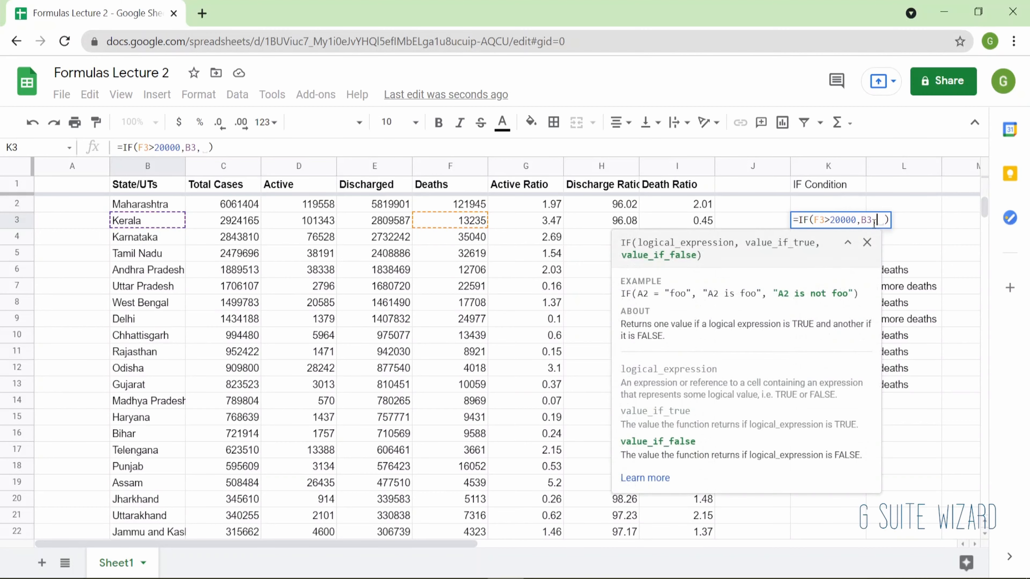
click(178, 224)
key(Return)
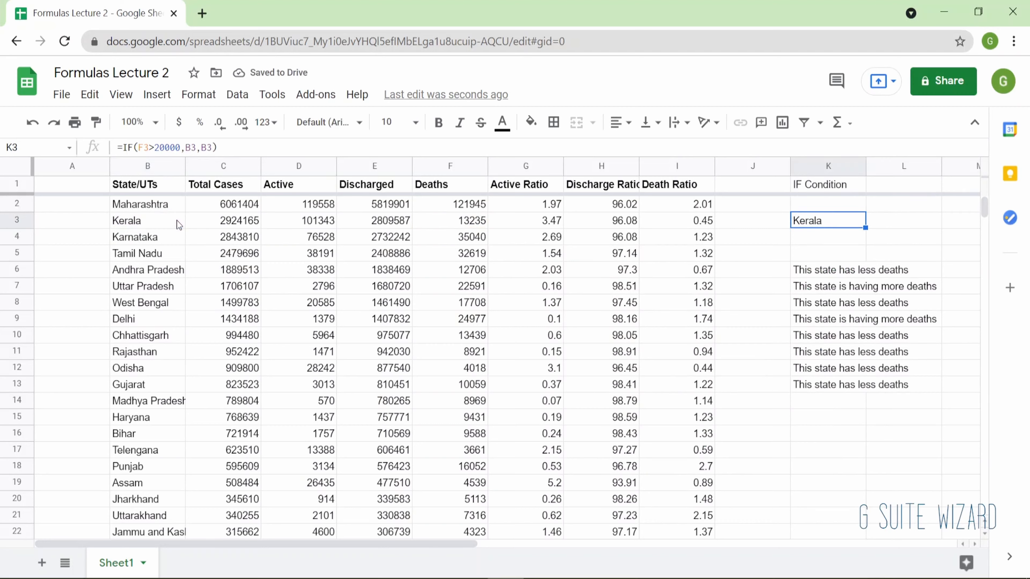
Step: Change K3's IF results to "This state is having less number of deaths" and "this state is having more number of deaths"
key(F2)
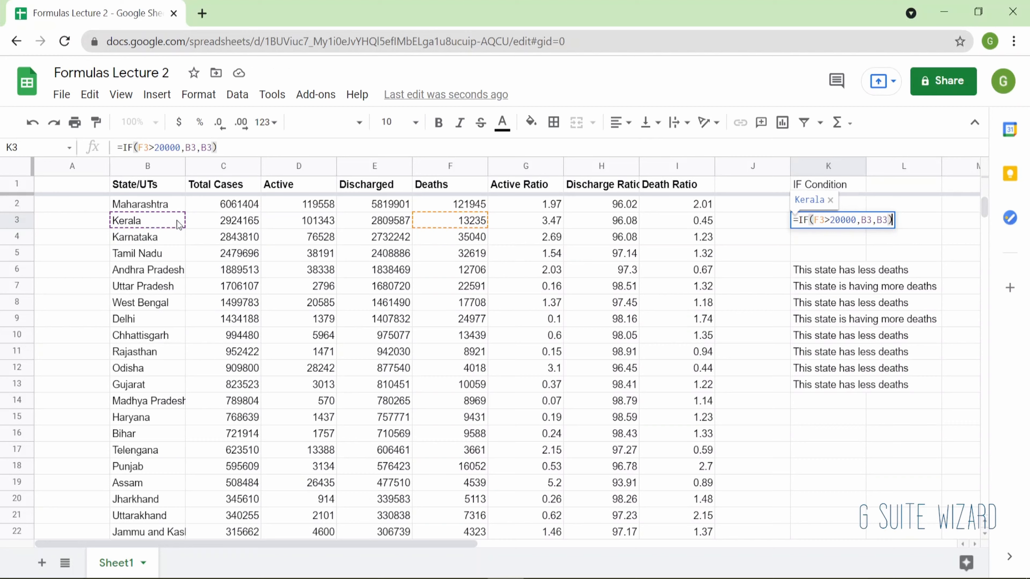
key(Left)
key(BackSpace)
key(BackSpace)
key(BackSpace)
key(BackSpace)
key(BackSpace)
text("")
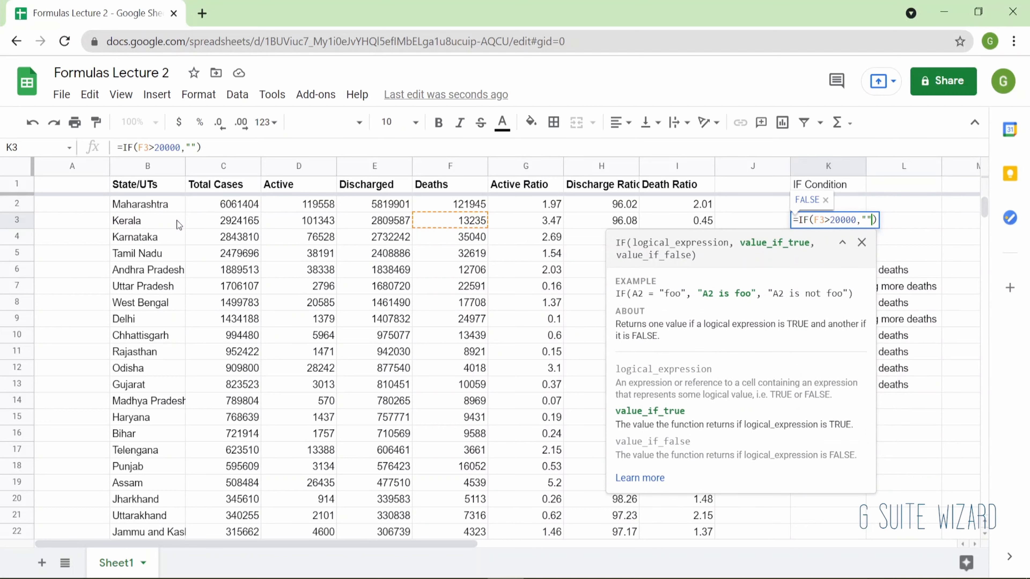
text(This state is having less number of deaths)
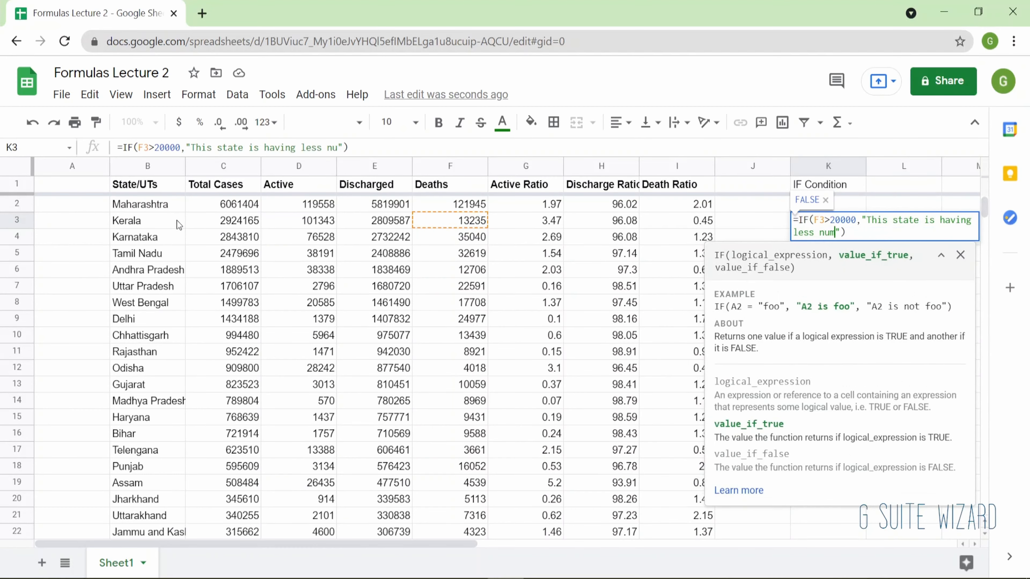
text(, "this state is having more number of deaths")
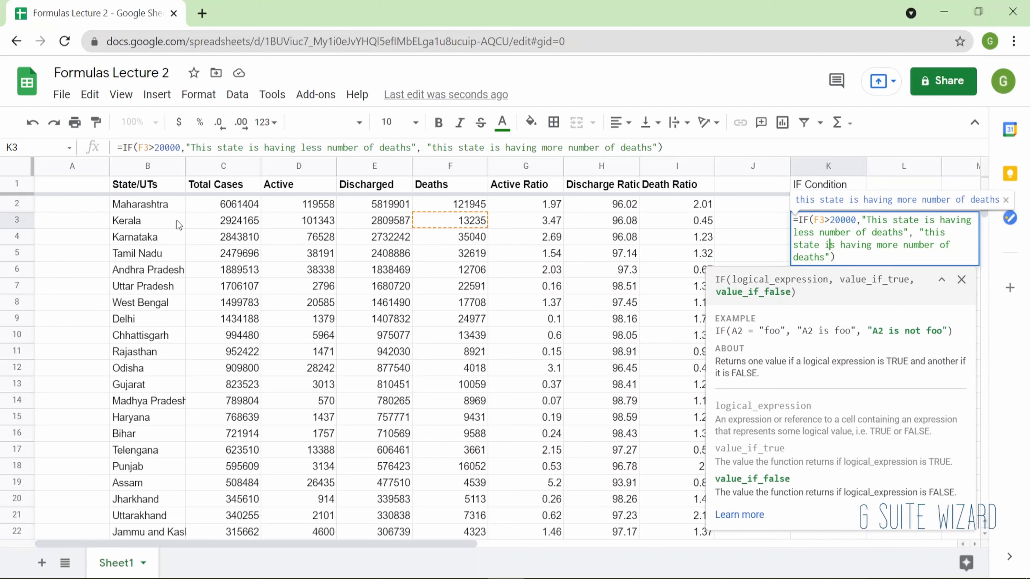
Step: Replace "This state" with B3 inside the quoted value_if_true text of the IF formula in K3
key(Up)
key(Up)
key(Right)
key(Right)
key(Right)
key(Right)
key(Right)
key(Right)
key(Right)
key(Right)
key(Right)
key(Right)
key(Right)
key(Right)
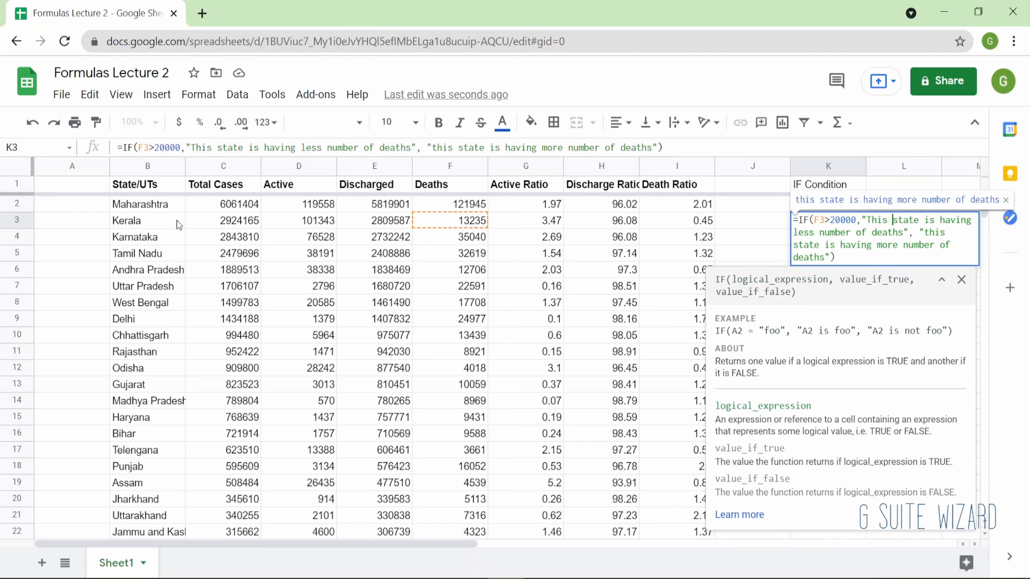
key(Right)
key(Right)
key(Right)
key(Right)
key(Right)
key(shift+Left)
key(shift+Left)
key(shift+Left)
key(shift+Left)
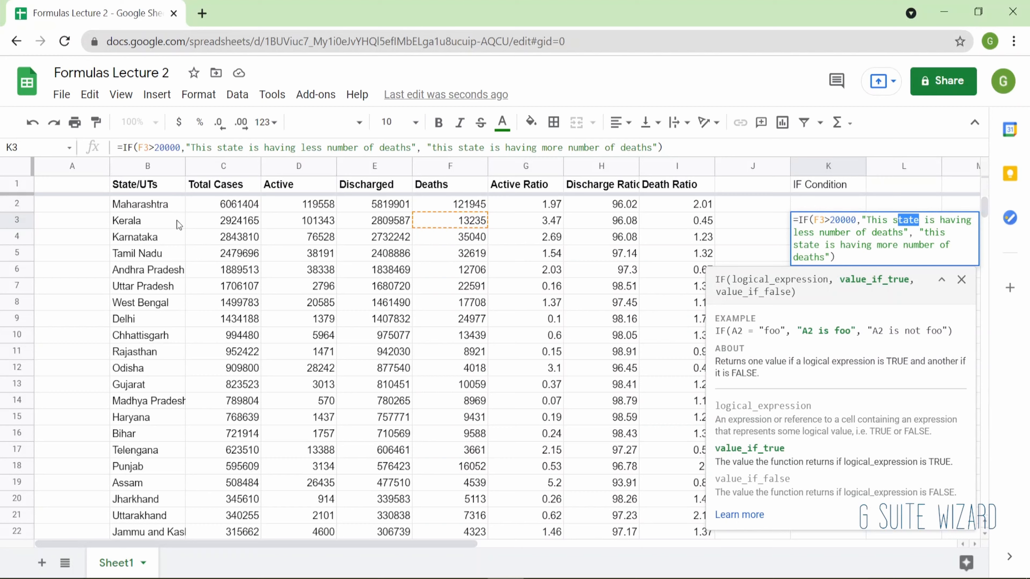
key(shift+Left)
key(shift+Left)
key(shift+Left)
key(shift+Left)
key(shift+Left)
key(shift+Left)
key(BackSpace)
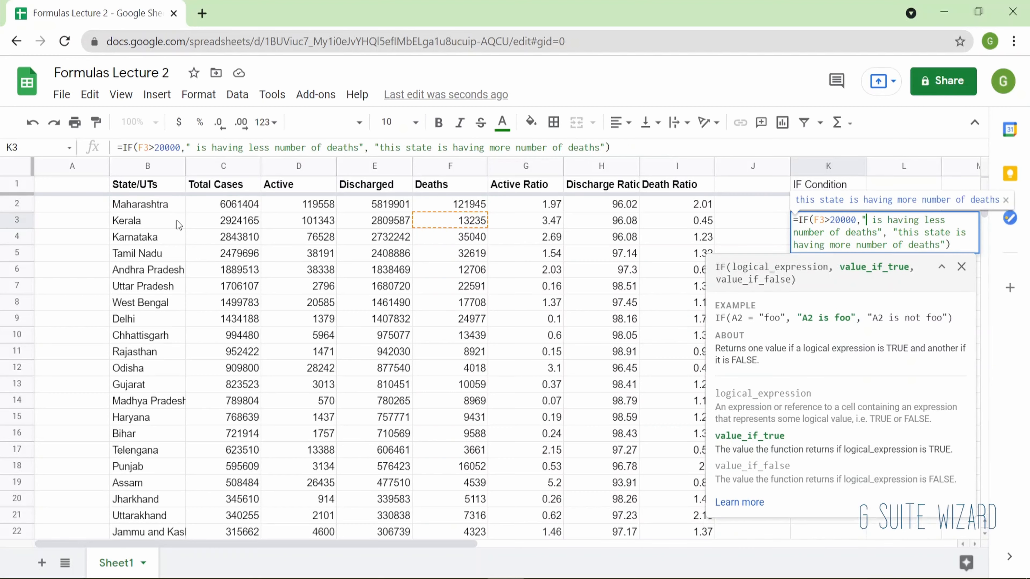
text(B3)
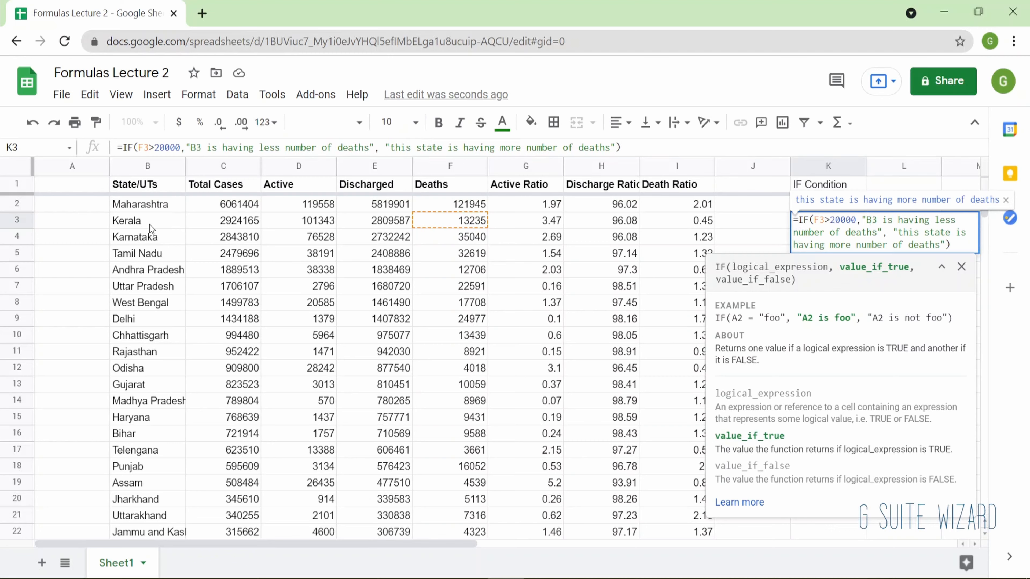
key(Return)
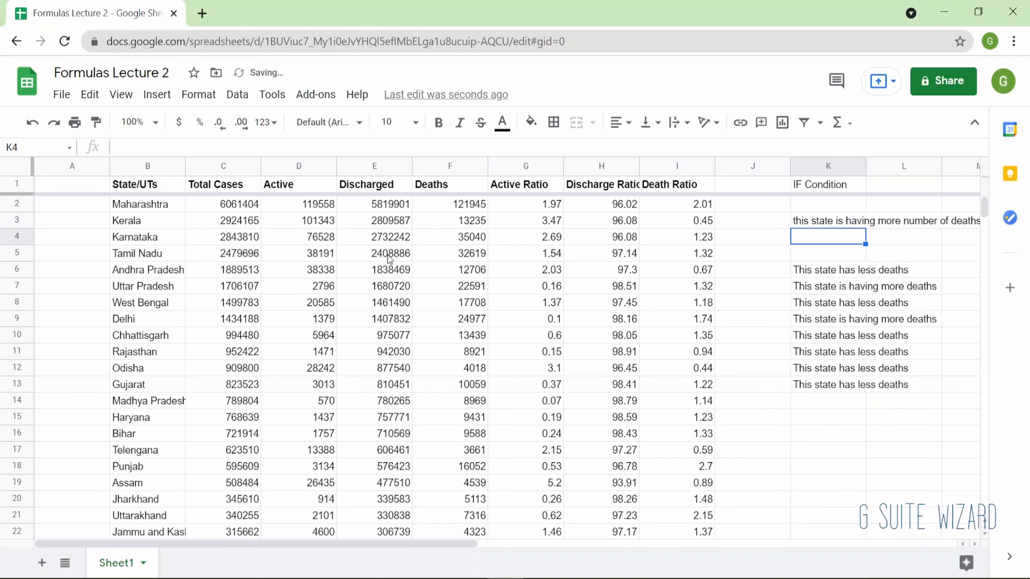
Step: Replace "this state" with B3 inside the quoted value_if_false text of the IF formula in K3
key(Up)
key(Return)
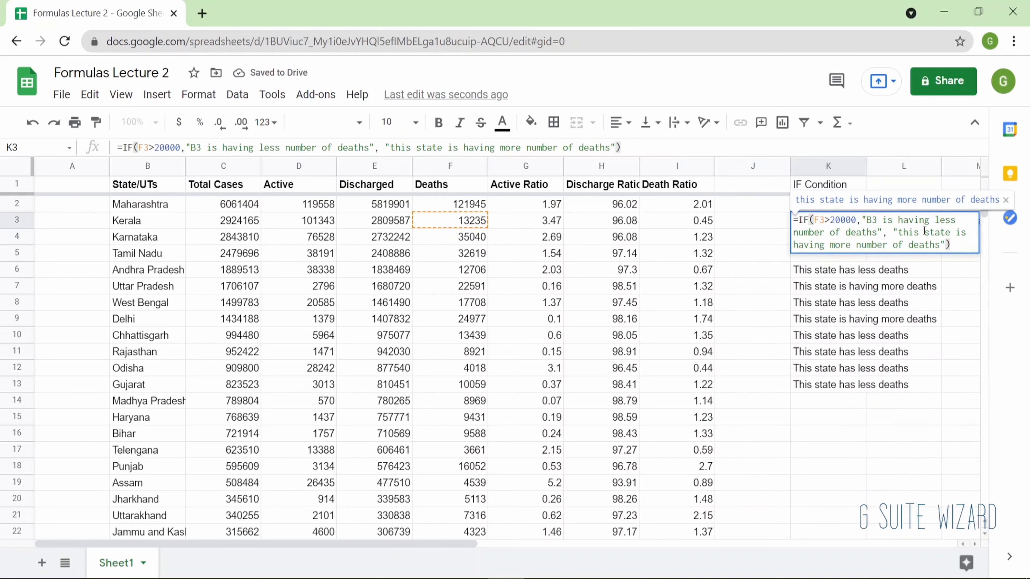
drag(950, 233, 898, 232)
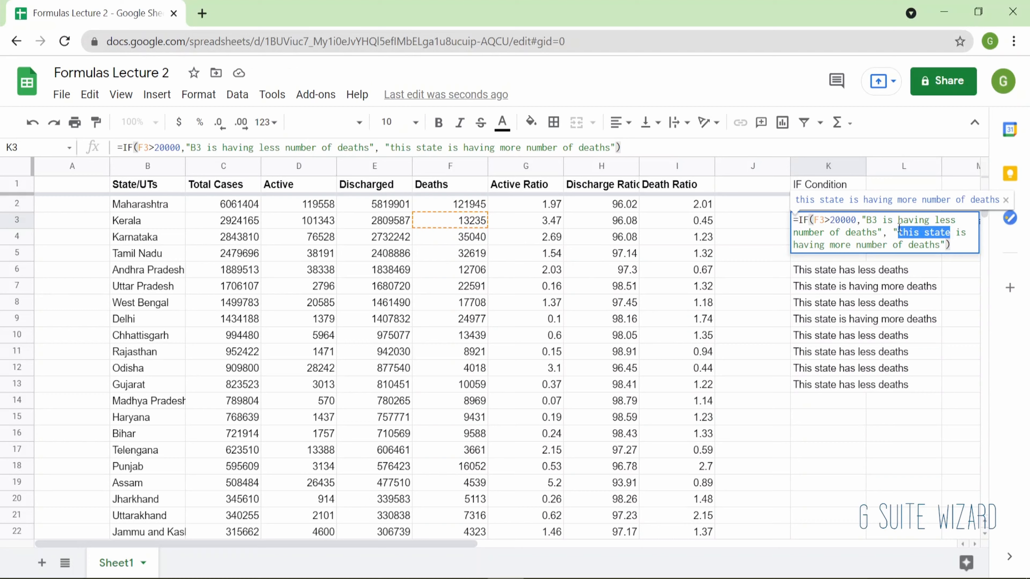
text(B3)
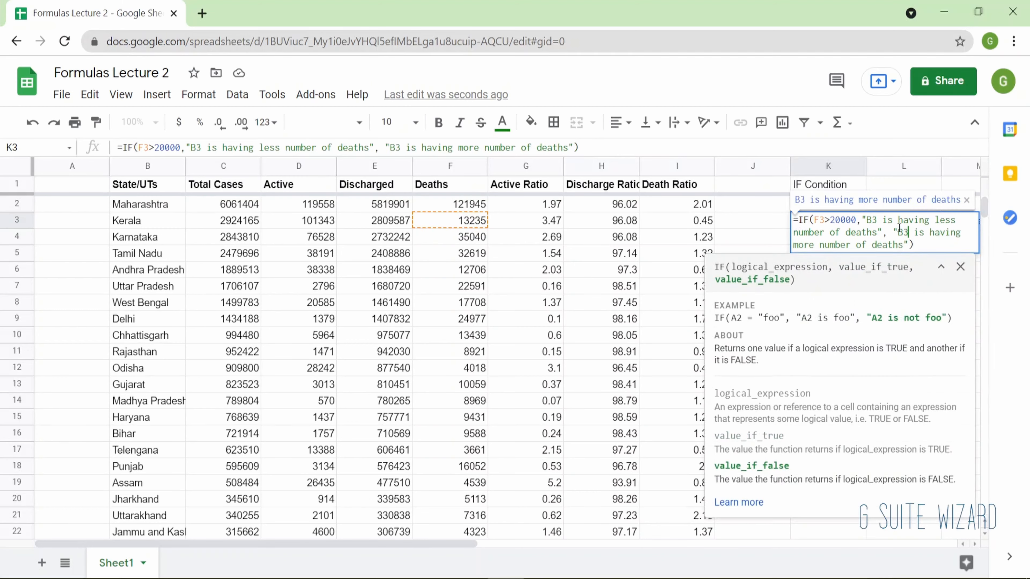
key(Return)
key(Up)
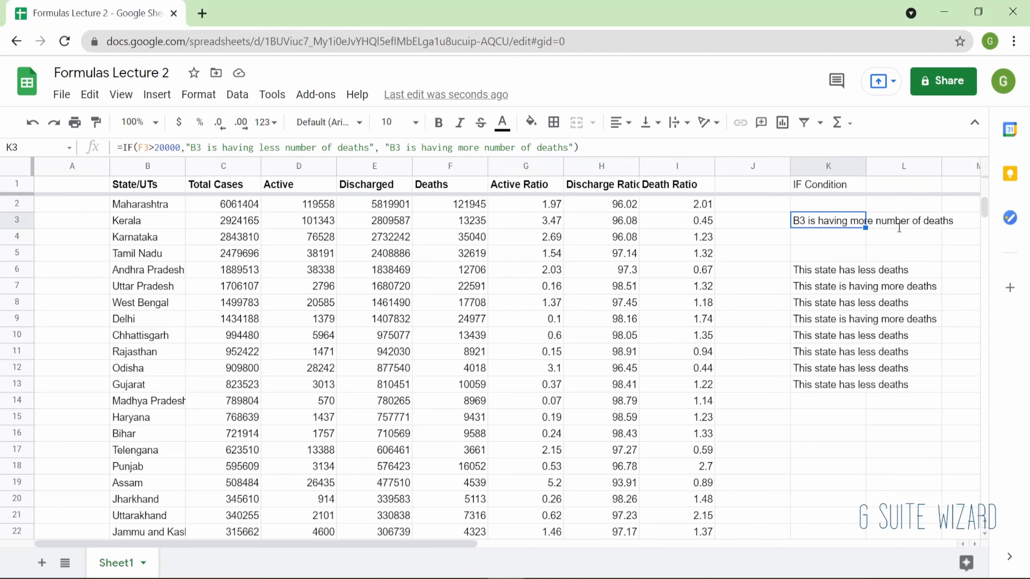
Step: Try to move the B3 reference outside the quotes, directly before the value_if_false text of K3's IF formula
key(Return)
key(Up)
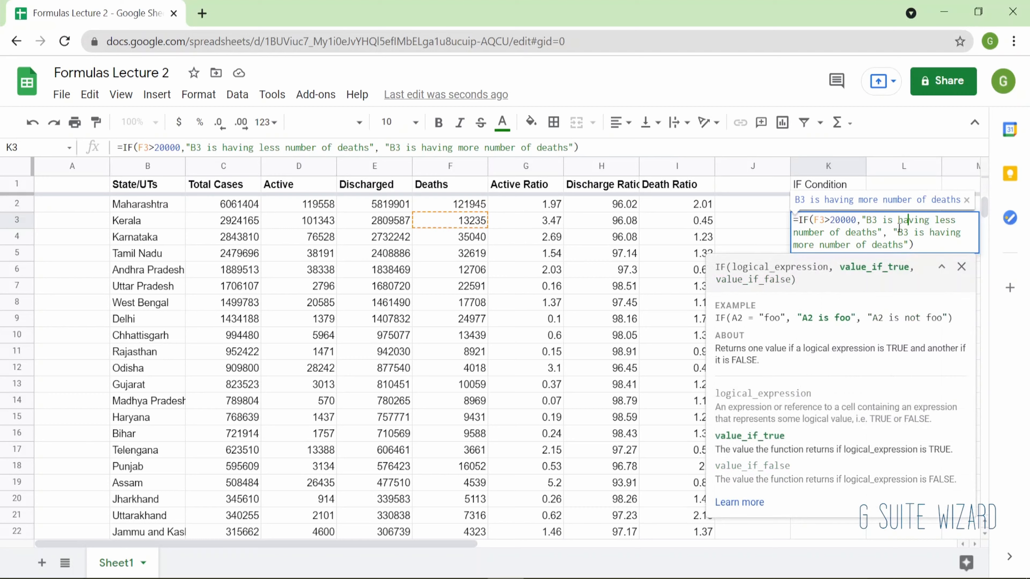
key(BackSpace)
key(BackSpace)
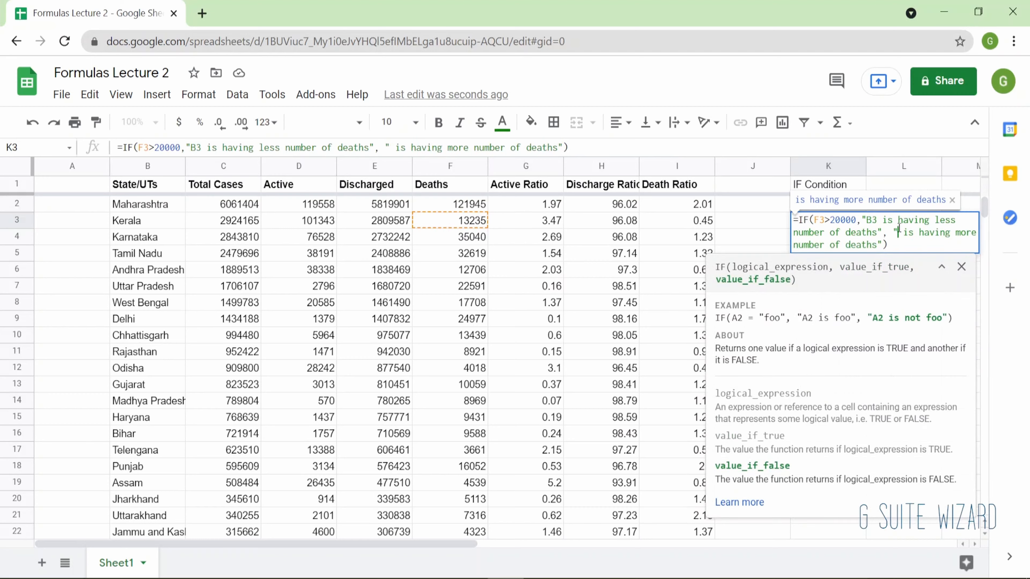
key(Delete)
key(Left)
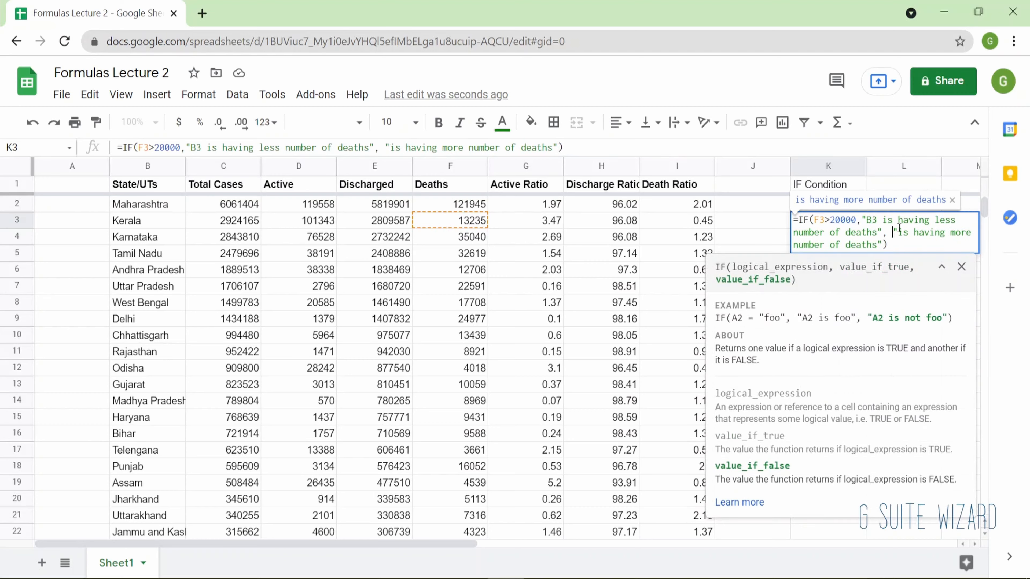
text(B3)
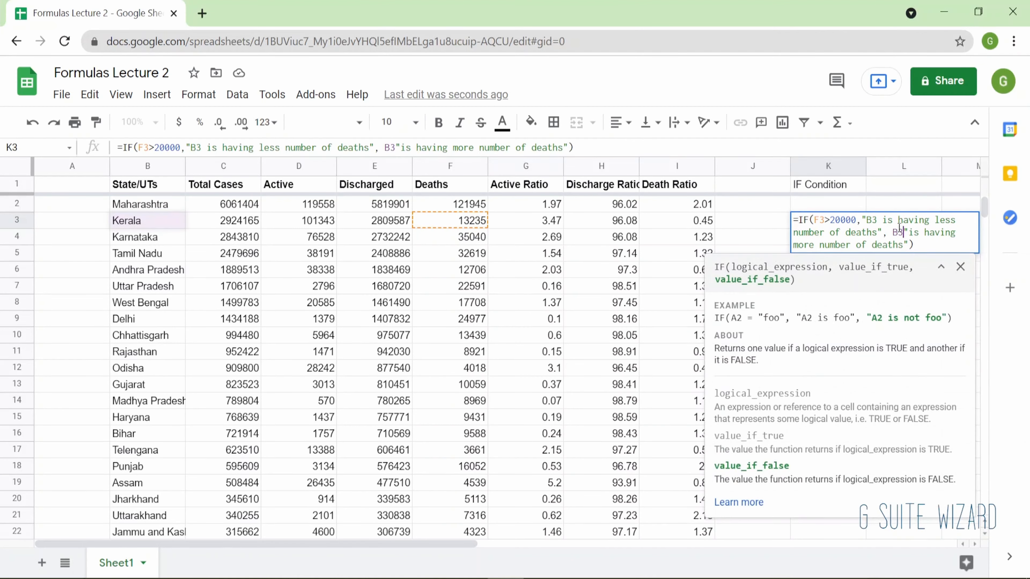
key(Return)
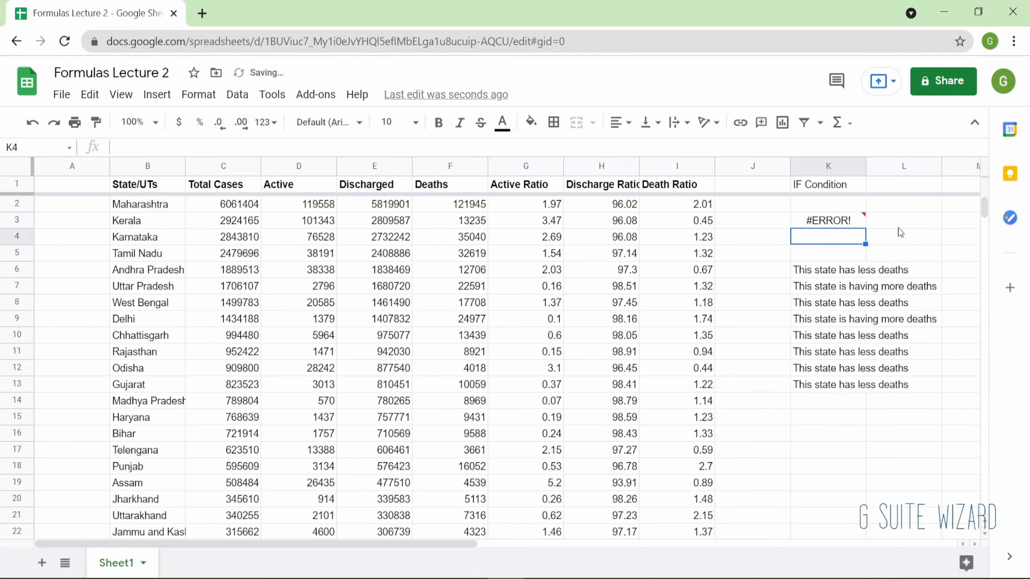
key(Up)
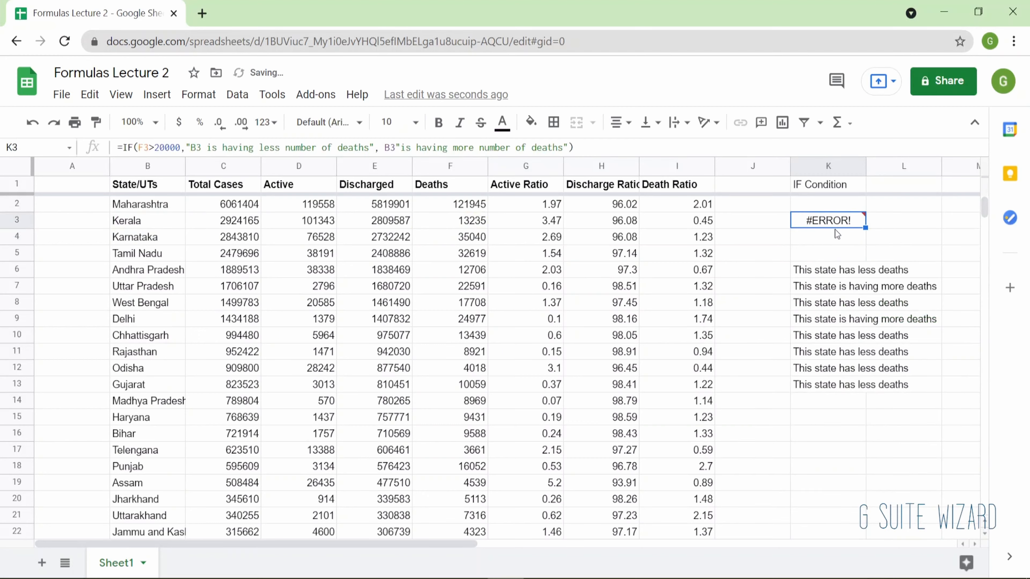
Step: Remove the B3 reference from in front of the value_if_false text in K3, leaving " is having more number of deaths"
double_click(850, 222)
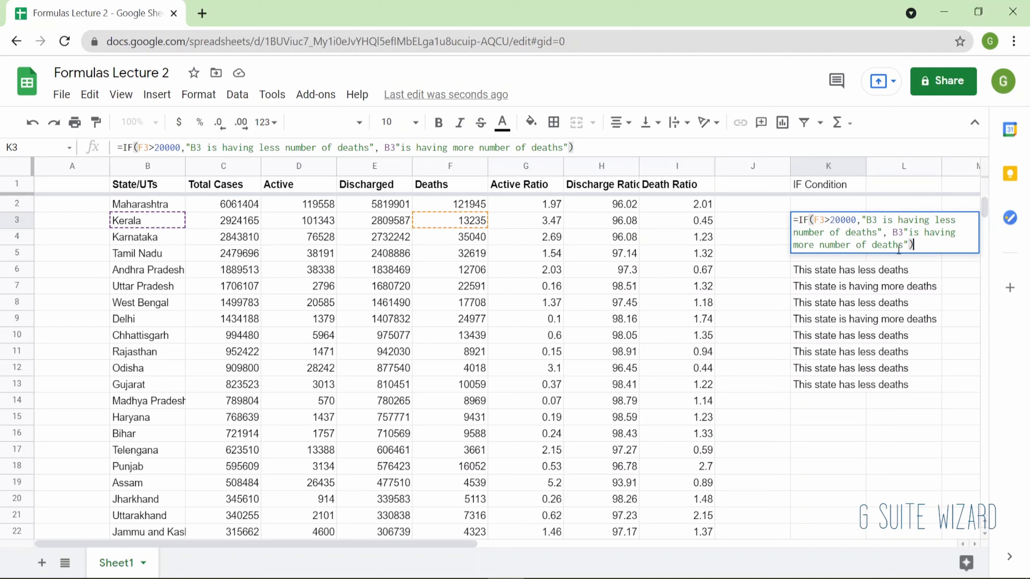
click(904, 232)
key(BackSpace)
key(BackSpace)
key(BackSpace)
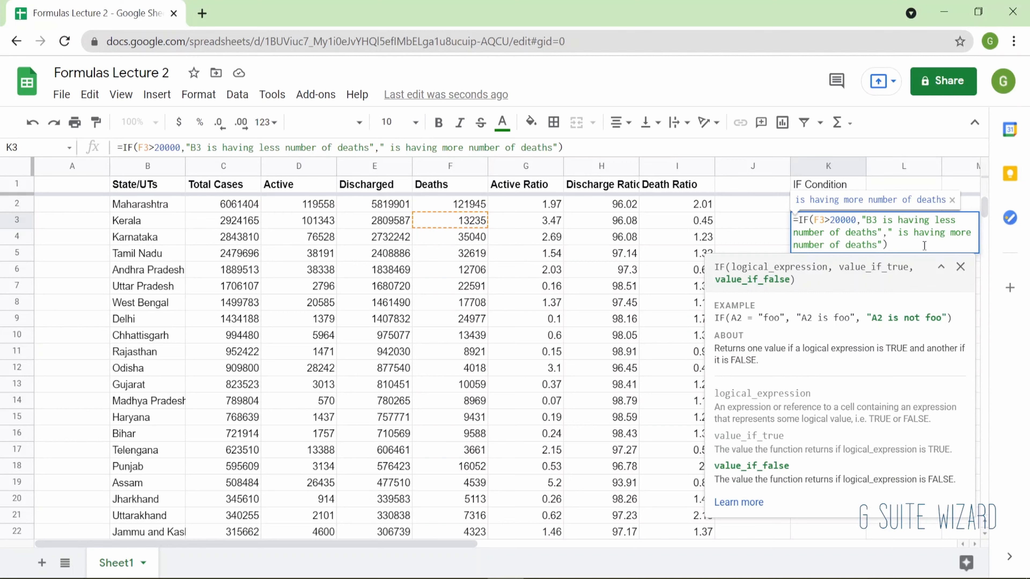
Step: Join the state name to K3's value_if_false text as ""&B3&" is having more number of deaths"
click(894, 229)
text(")
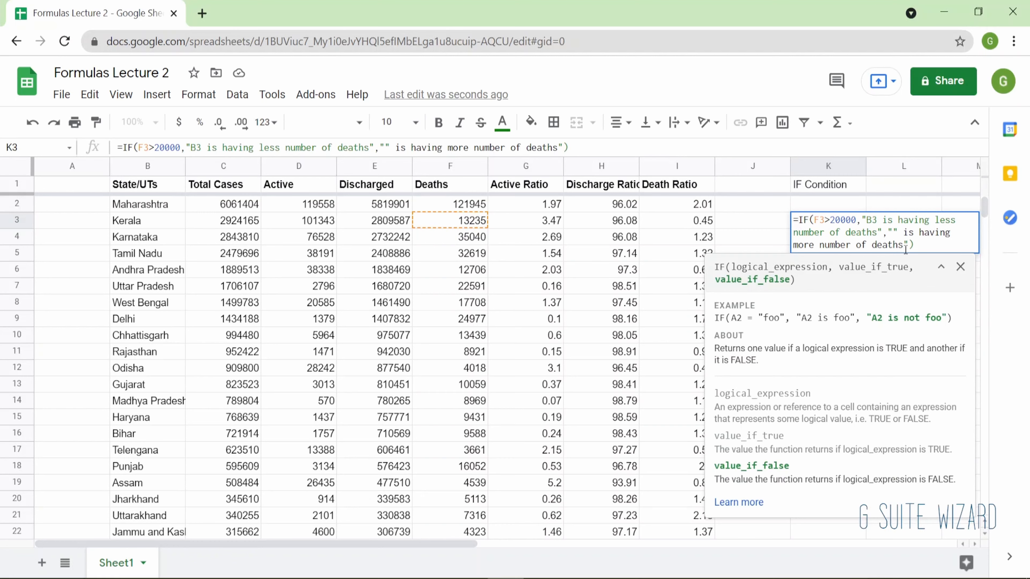
text(&)
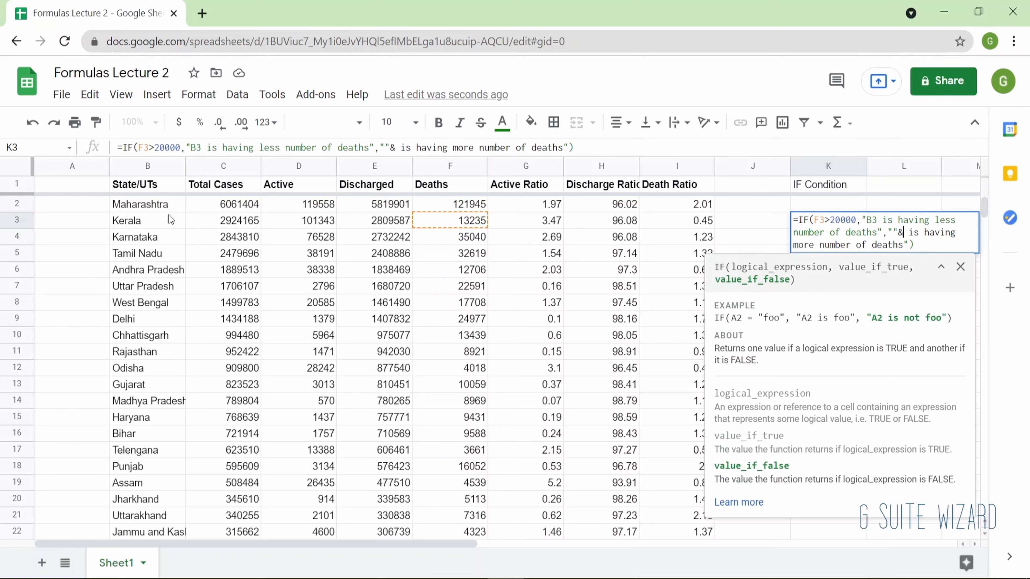
text(B3)
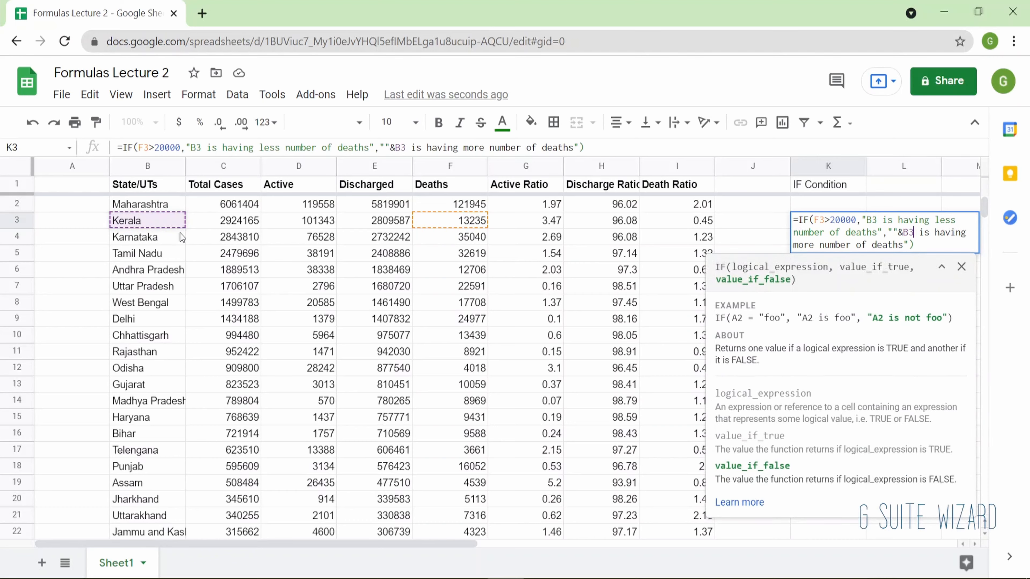
text(&)
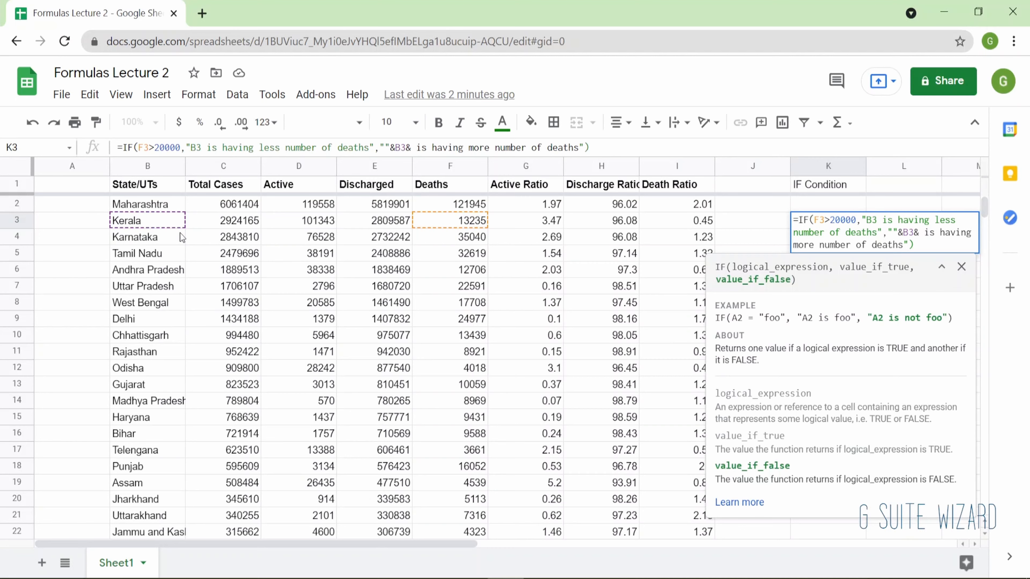
text(")
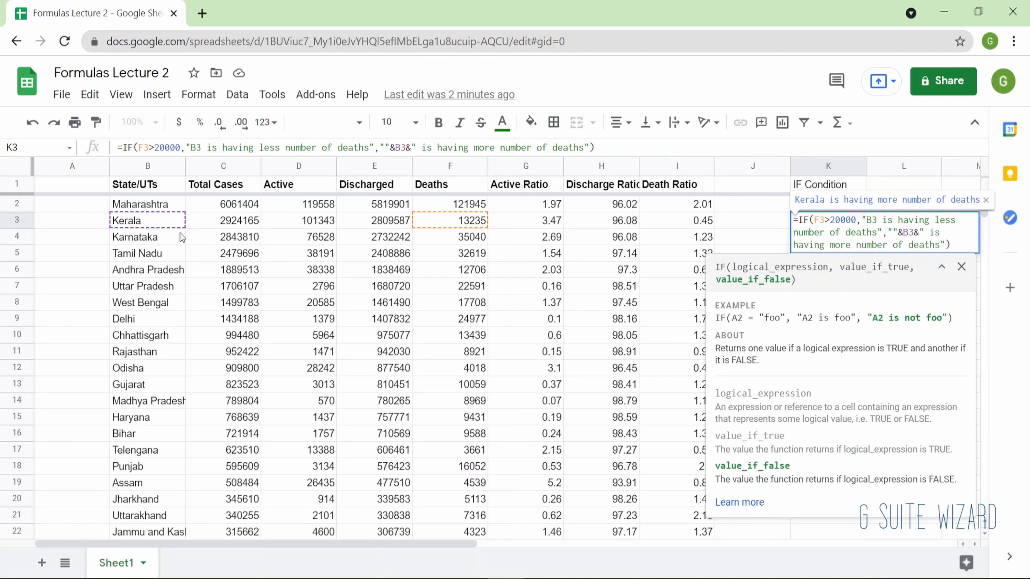
key(Return)
key(Up)
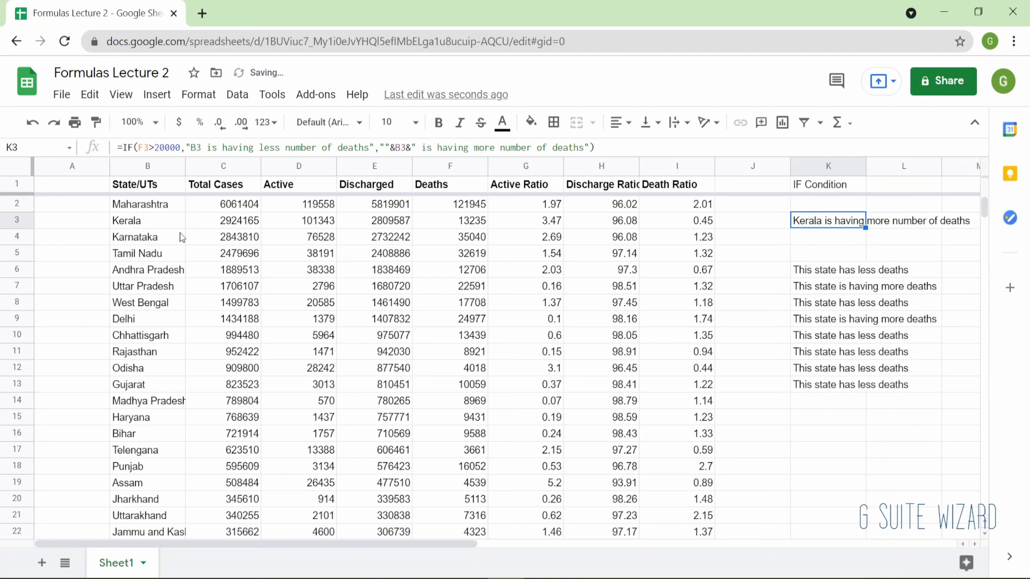
Step: Replace the literal B3 in K3's value_if_true text with the concatenation ""&B3&" from the value_if_false part
key(Return)
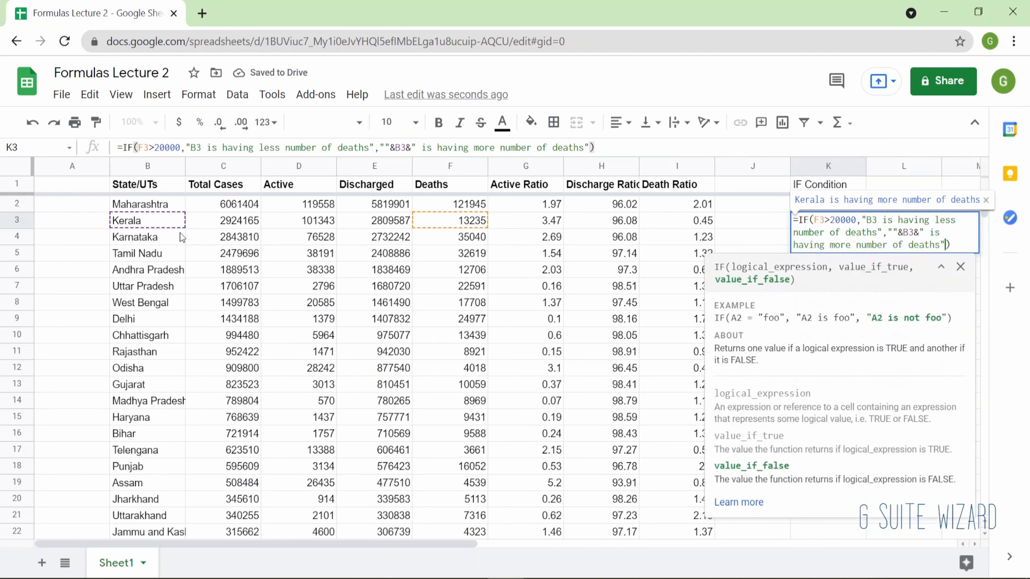
key(Up)
key(Left)
key(Left)
key(Left)
key(shift+Left)
key(shift+Left)
key(shift+Left)
key(shift+Left)
key(shift+Left)
key(shift+Left)
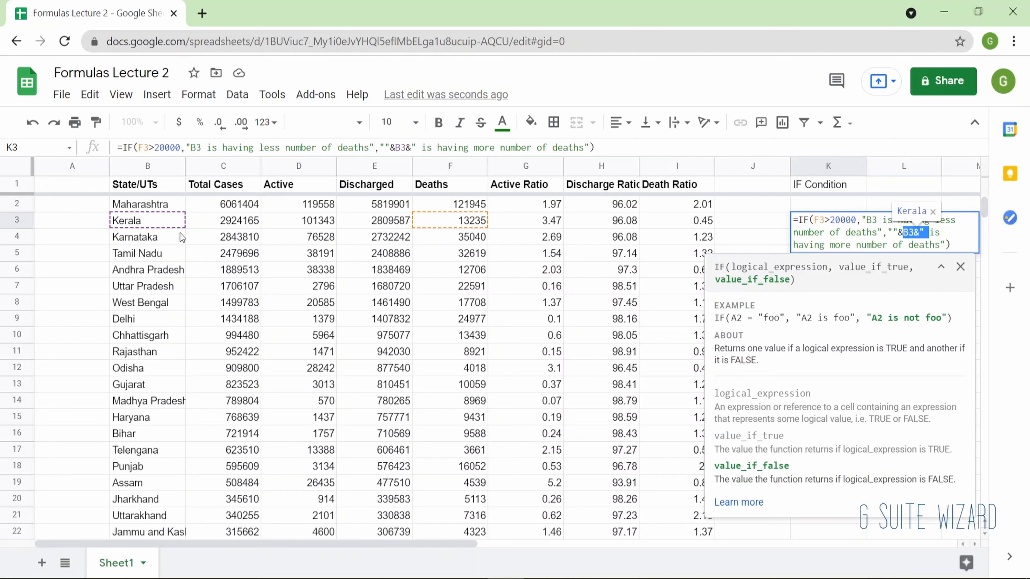
key(Left)
key(Up)
key(Left)
key(Left)
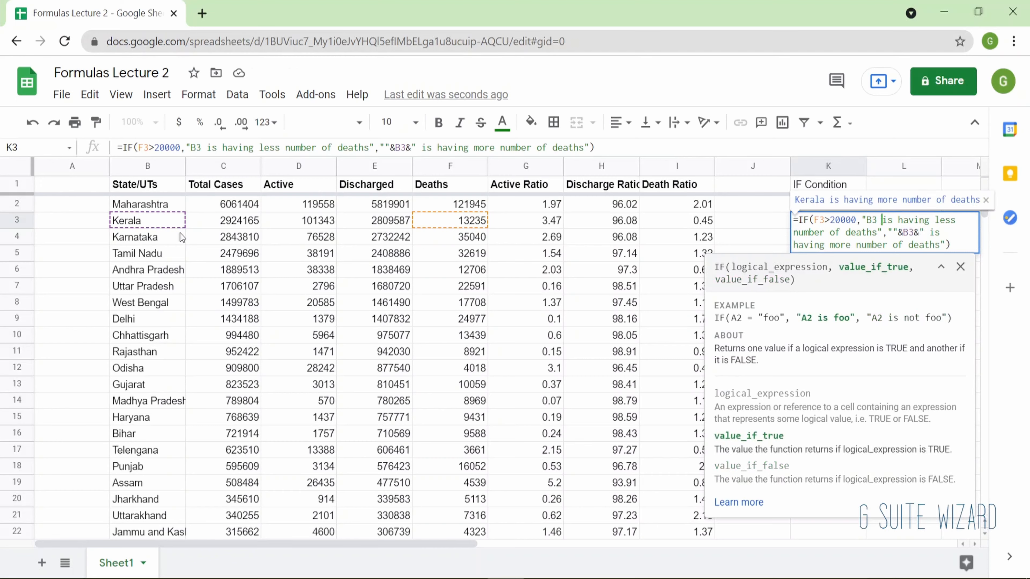
key(shift+Left)
key(shift+Left)
key(shift+Left)
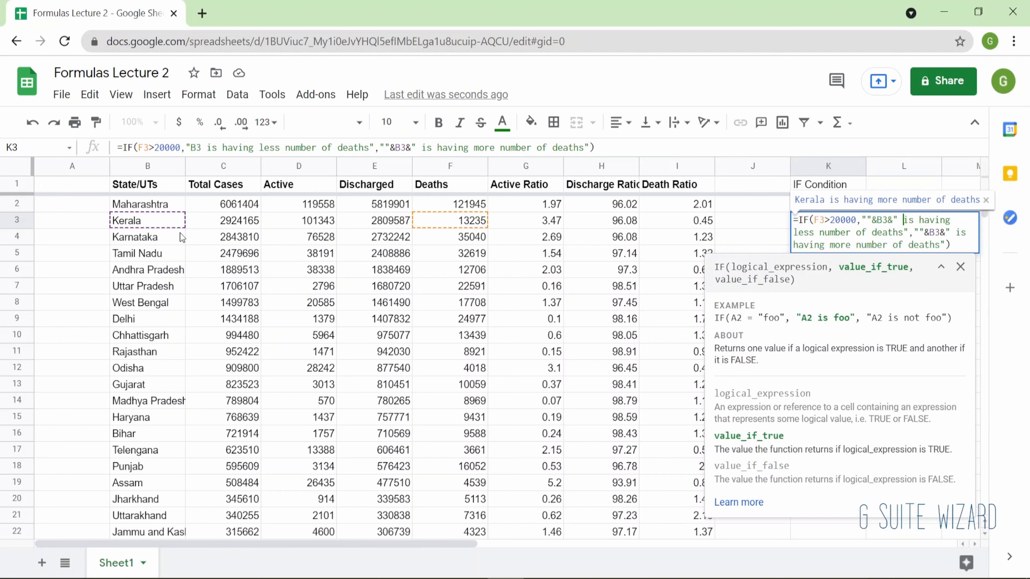
key(Return)
key(Up)
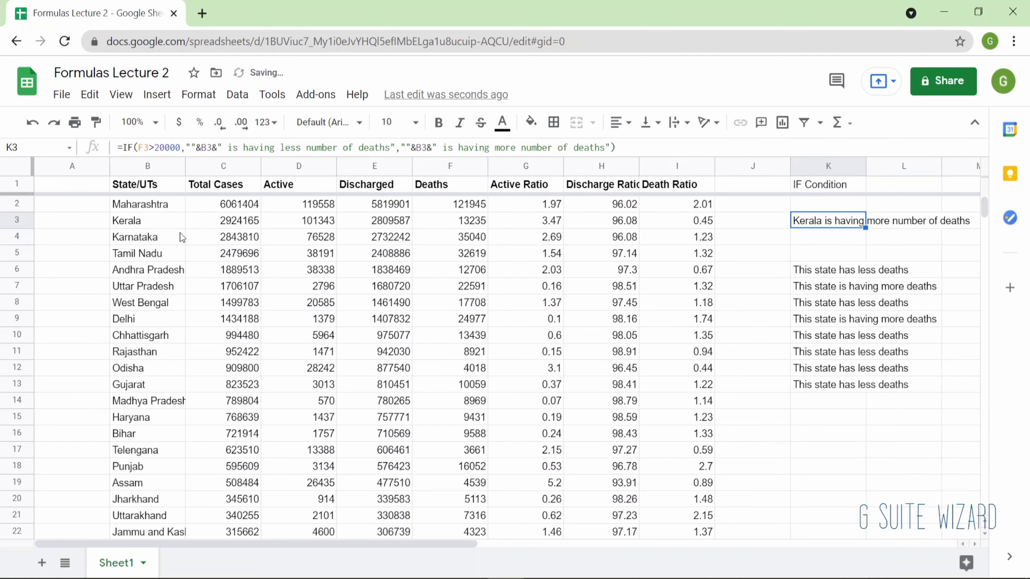
Step: Copy the IF formula from K3 over the existing formulas in K6:K13
key(ctrl+c)
key(Down)
key(Down)
key(Down)
key(shift+Down)
key(shift+Down)
key(shift+Down)
key(shift+Down)
key(shift+Down)
key(shift+Down)
key(shift+Down)
key(shift+Down)
key(shift+Down)
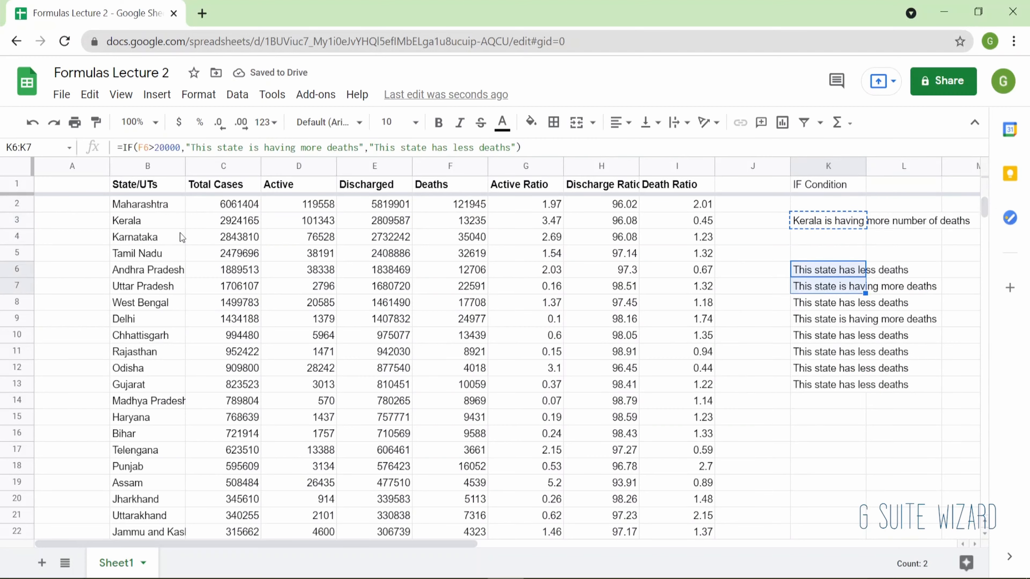
key(shift+Up)
key(shift+Up)
key(ctrl+v)
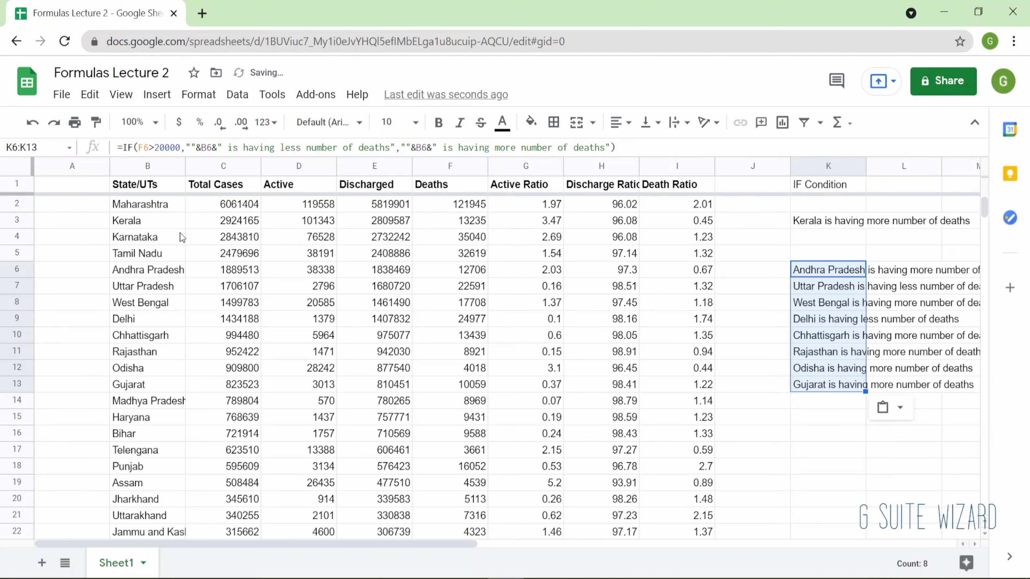
Step: Examine the copied IF formulas and their results in column K, around rows 6 to 8
key(Up)
key(Up)
key(Down)
key(Down)
key(Down)
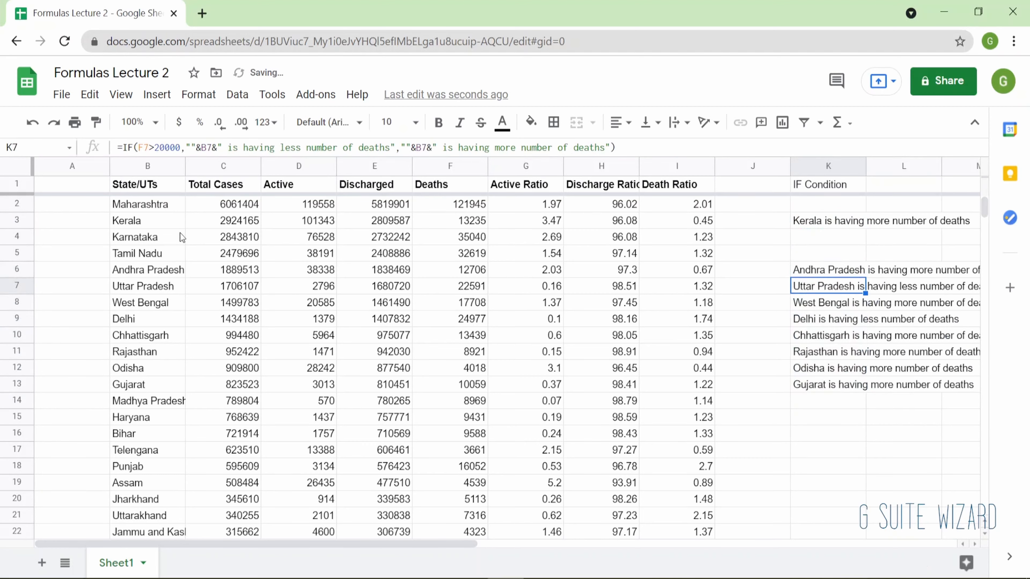
key(Down)
key(Up)
key(Up)
key(Left)
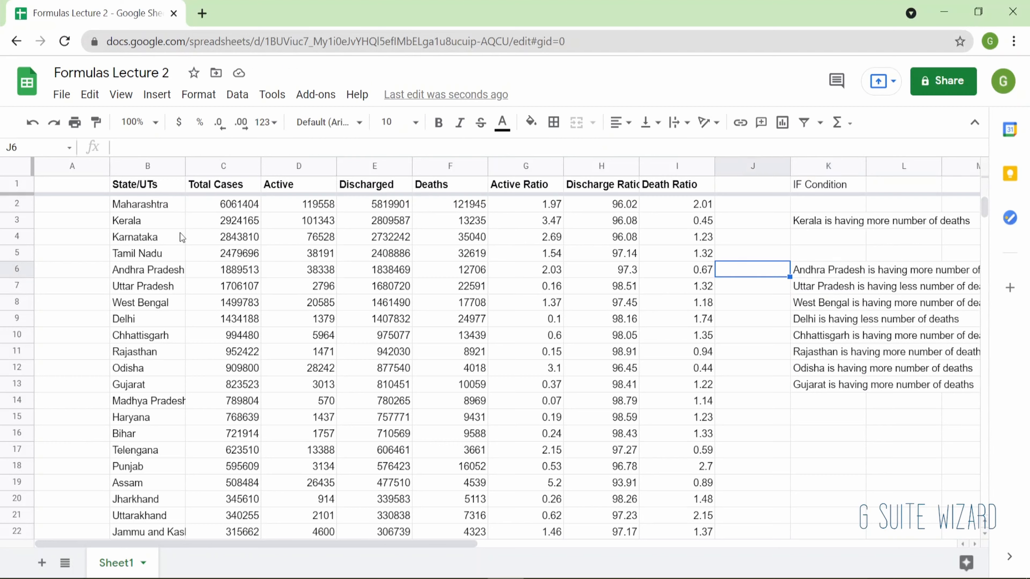
key(Right)
key(Right)
key(Left)
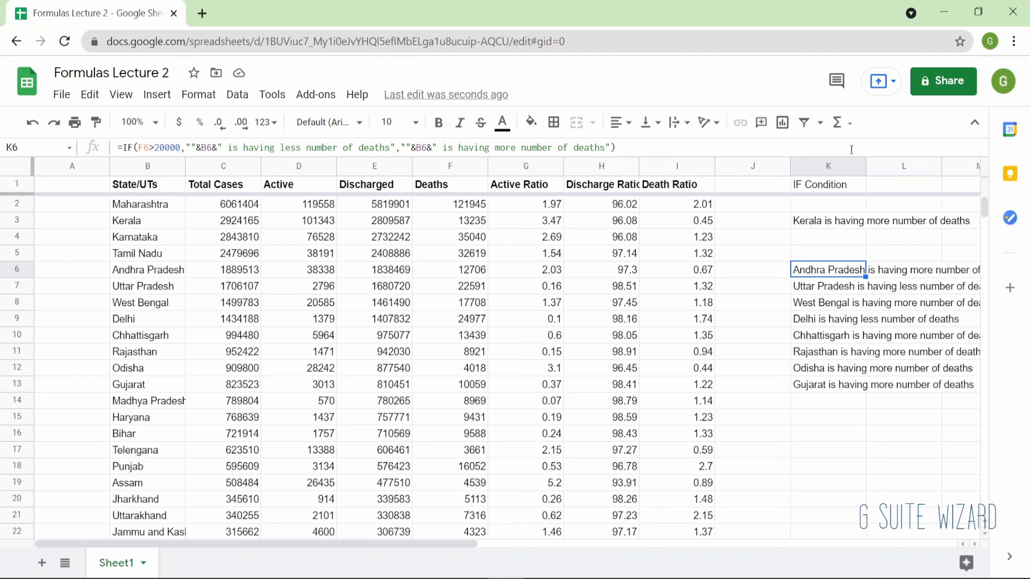
Step: Fit the width of column K to its longest result text and check the results
double_click(865, 166)
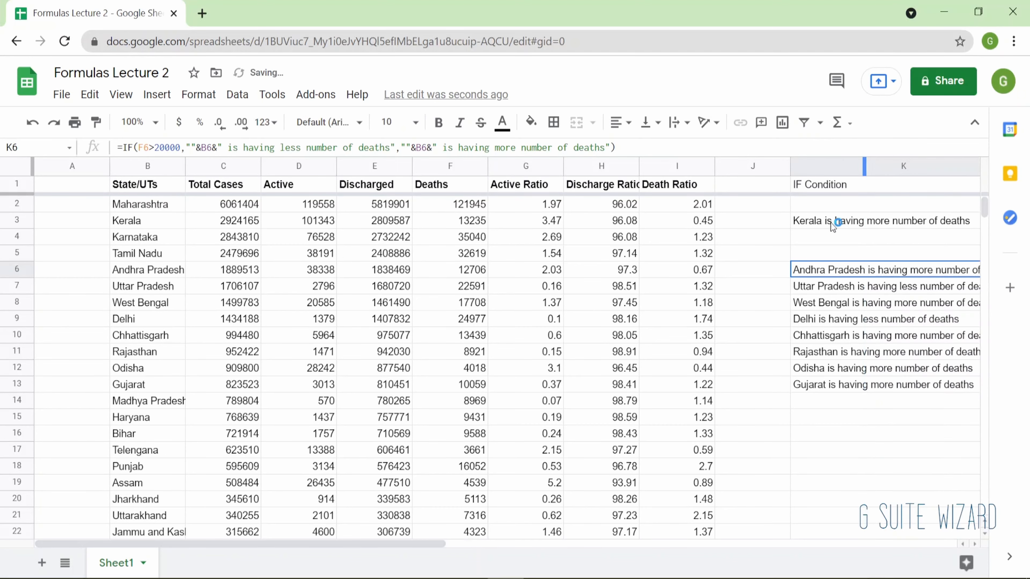
click(826, 329)
key(Up)
key(Up)
key(Up)
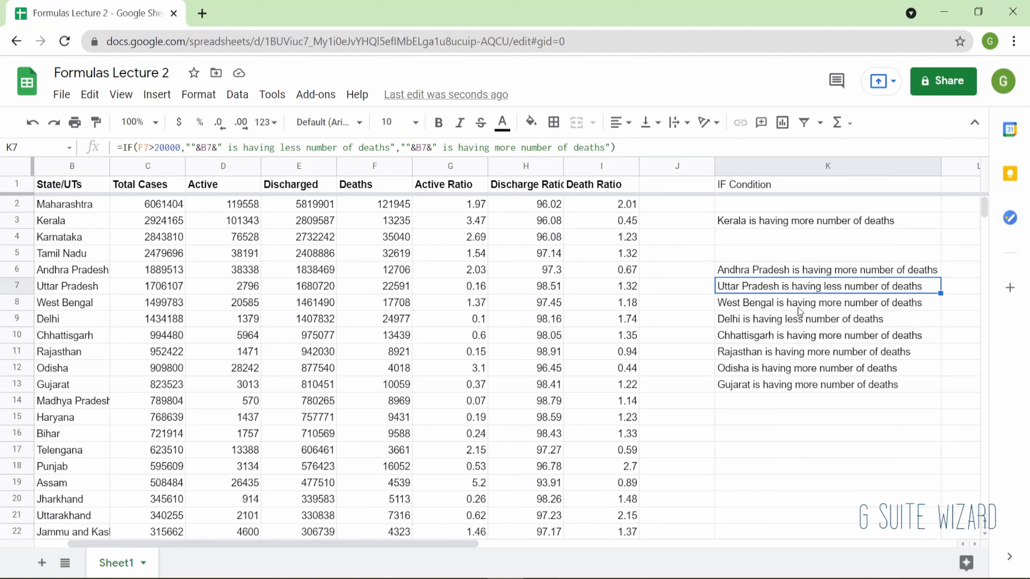
Step: Hide column K and enter the heading "IFS Condition" in L1
right_click(827, 166)
click(705, 330)
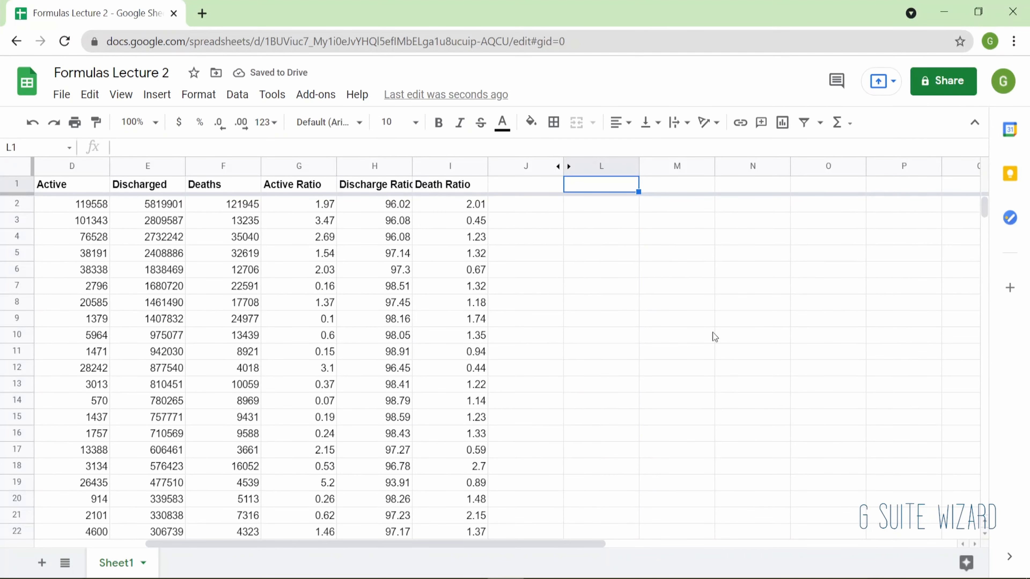
text(IFS Condition)
key(Return)
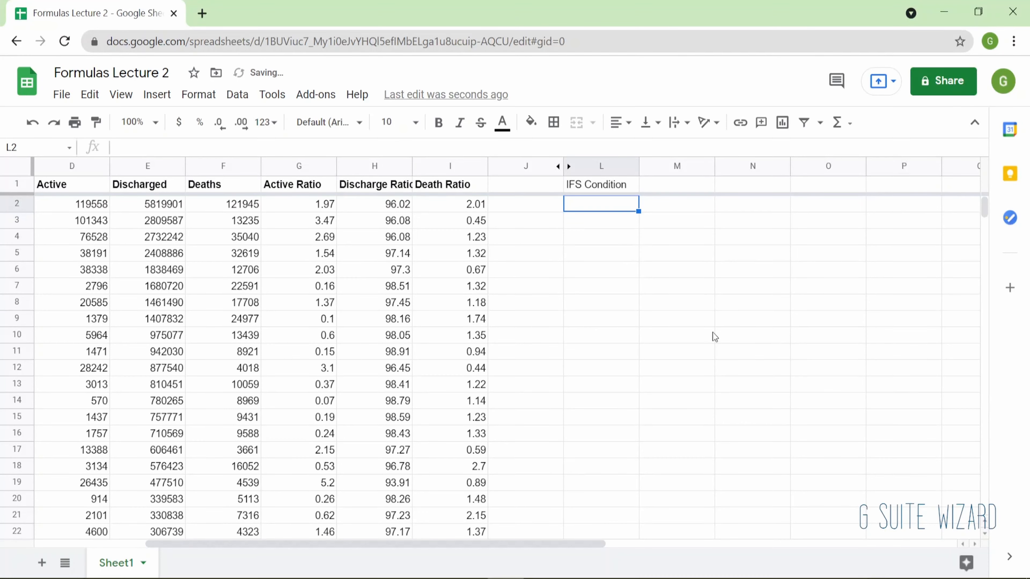
Step: Start an IFS formula in L2 whose first condition, C2>500000, returns "High Infections"
text(=ifs)
key(Tab)
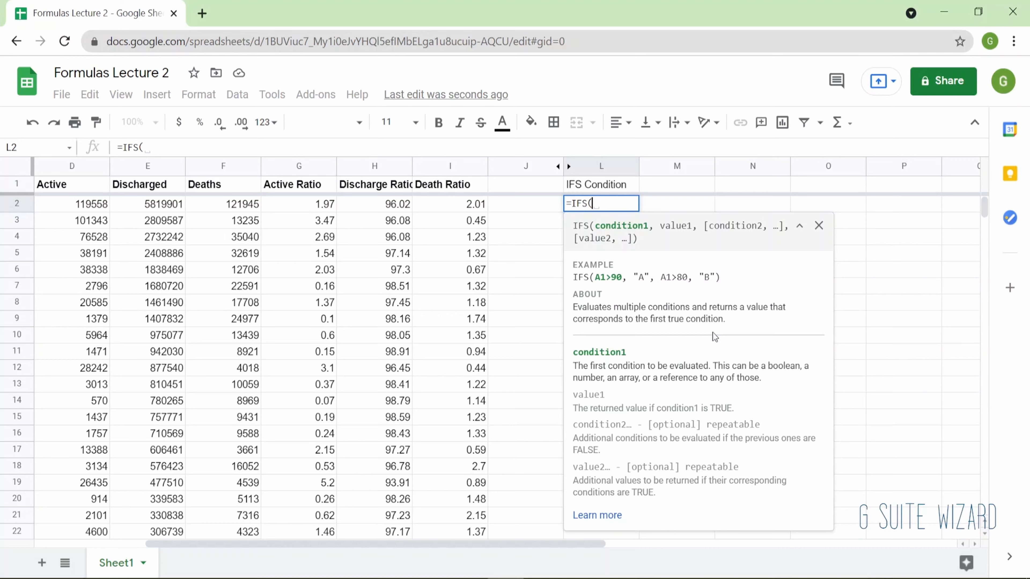
key(Left)
key(Left)
key(Left)
key(Left)
key(Left)
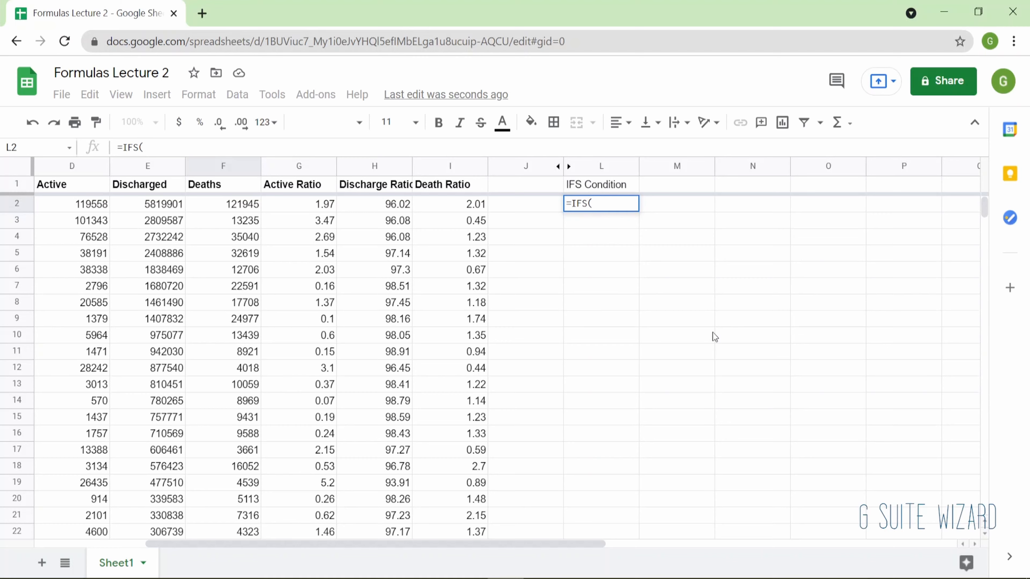
scroll(432, 255, left, 3)
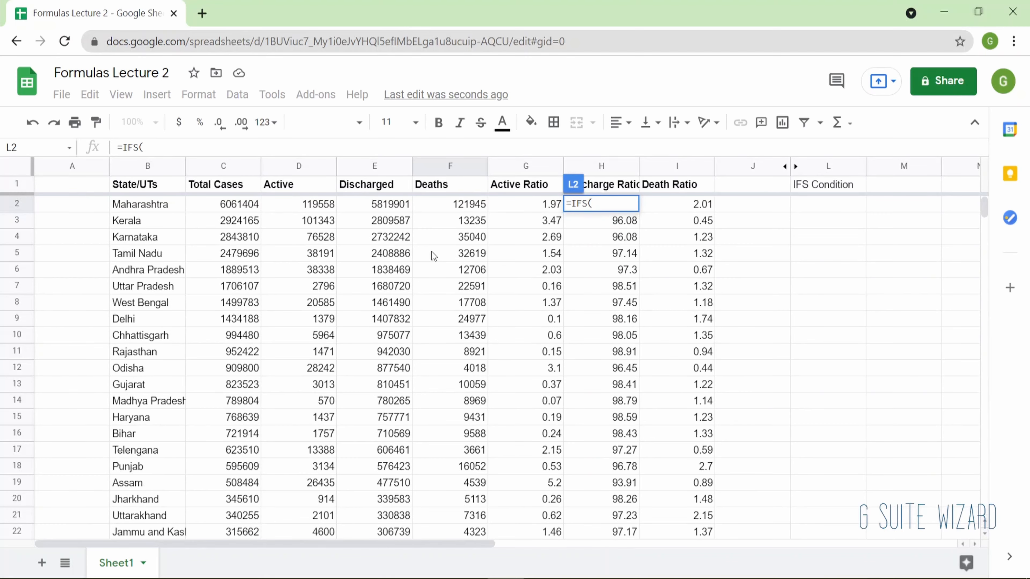
click(256, 206)
text(,")
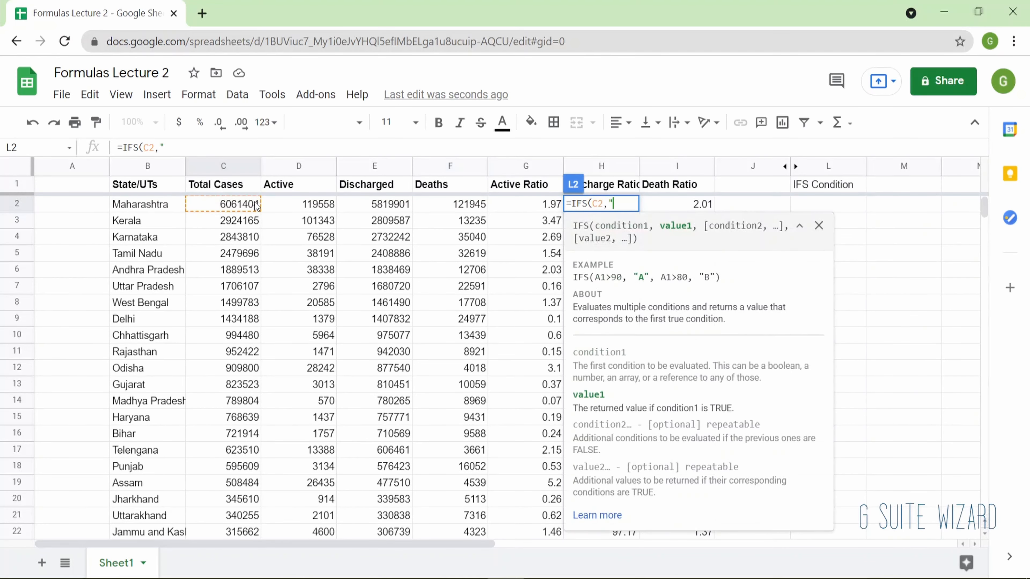
key(BackSpace)
key(BackSpace)
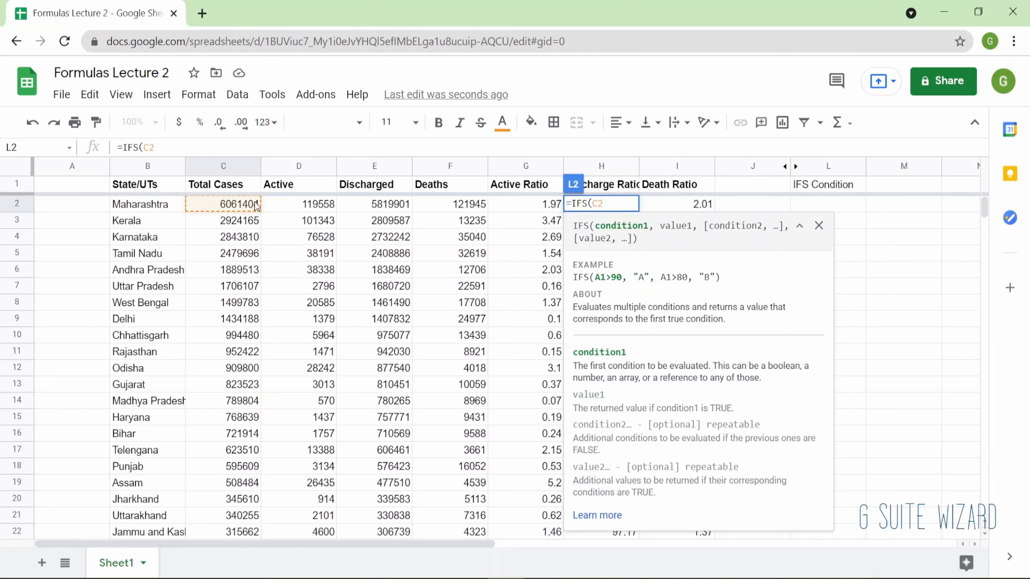
text(>)
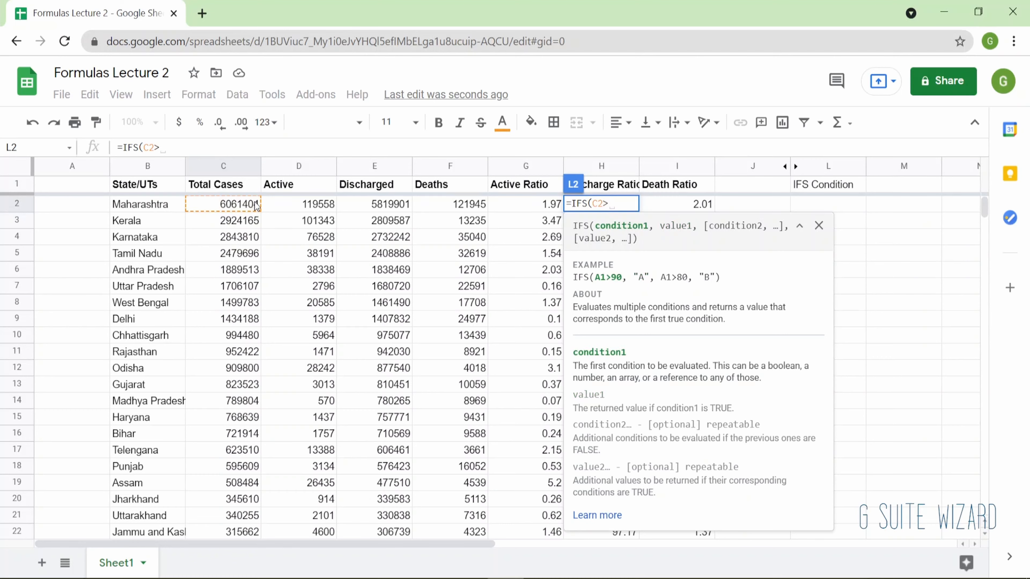
text(5000)
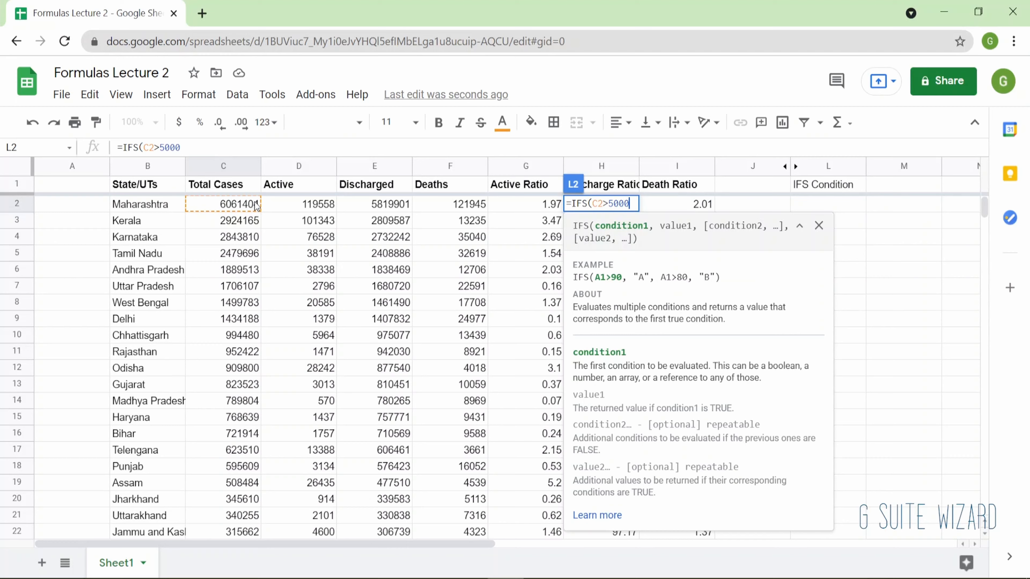
text(00,"High Infections)
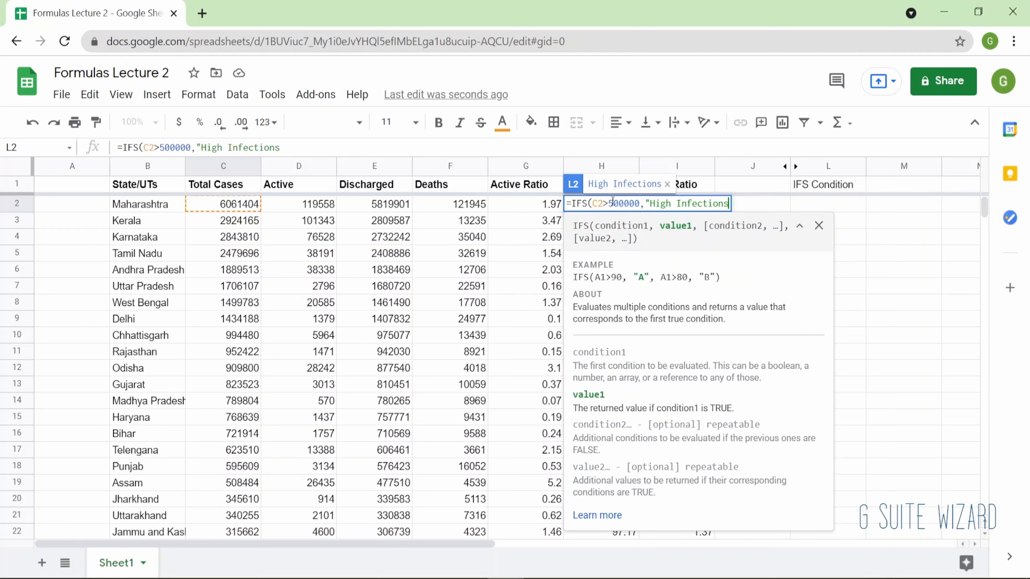
text(",)
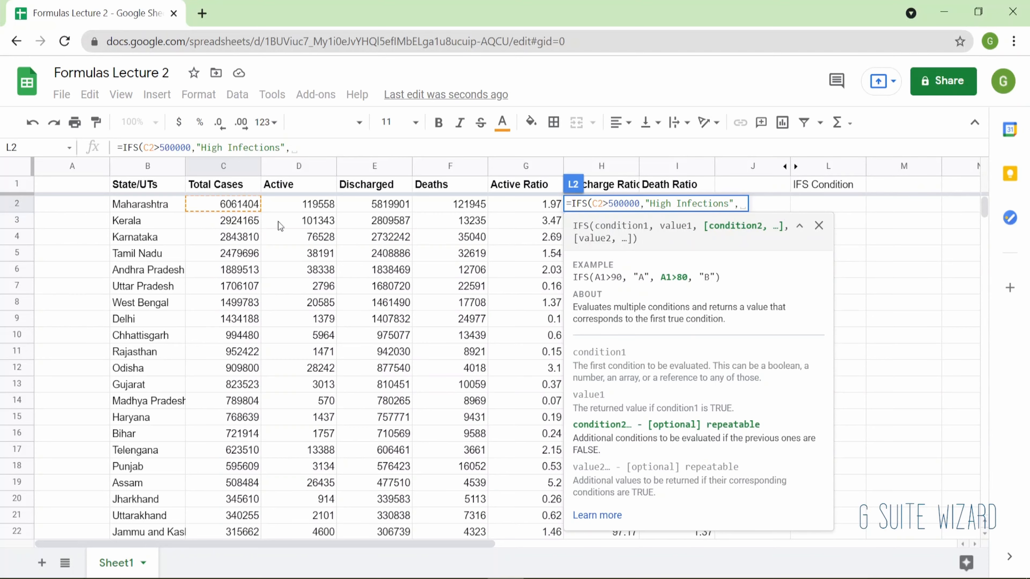
Step: Complete the IFS formula in L2 with C2>100000 returning "Medium Infections" and C2<100000 returning "Less Infections"
click(237, 204)
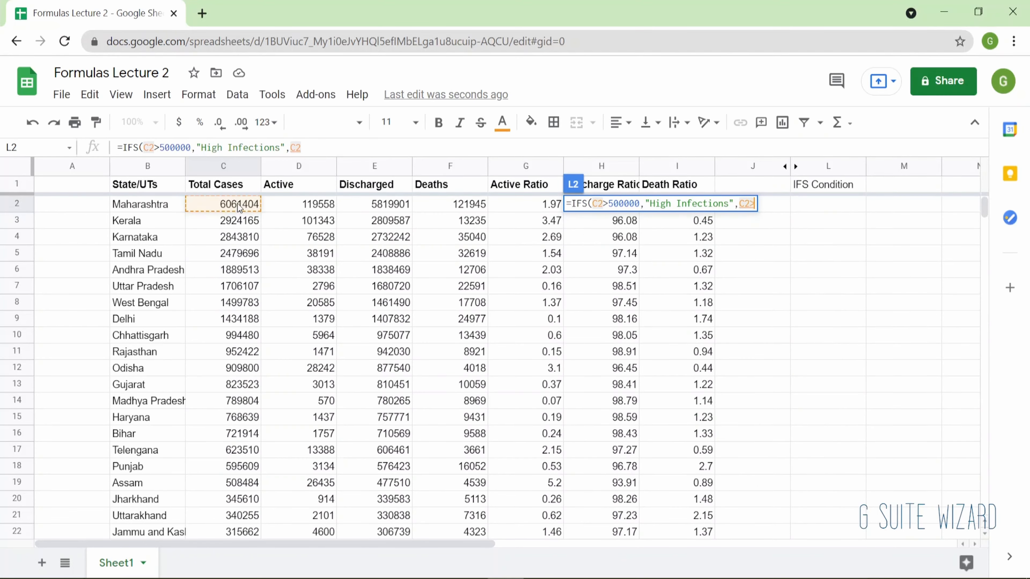
text(>100000)
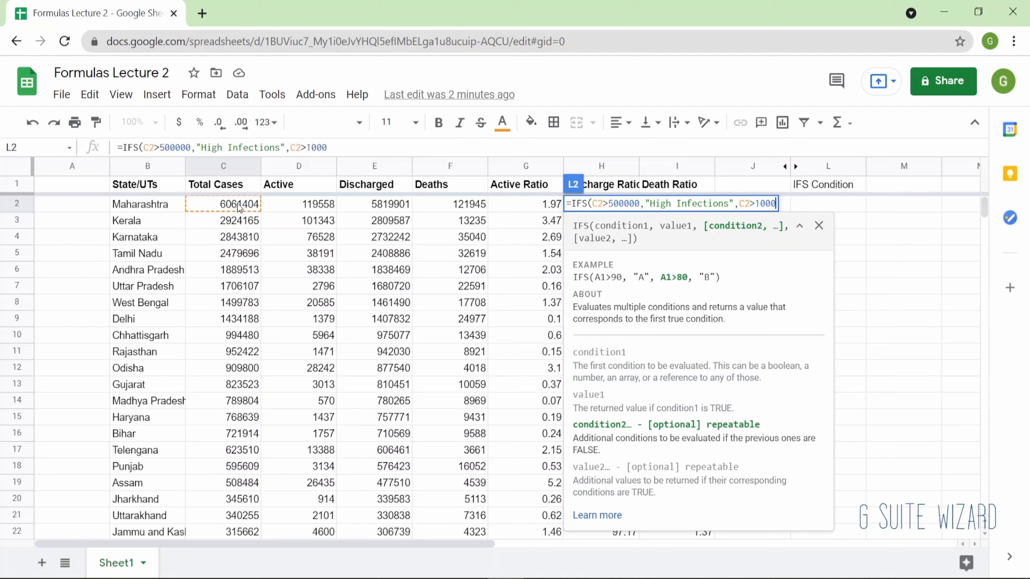
text(,"Medium infections",)
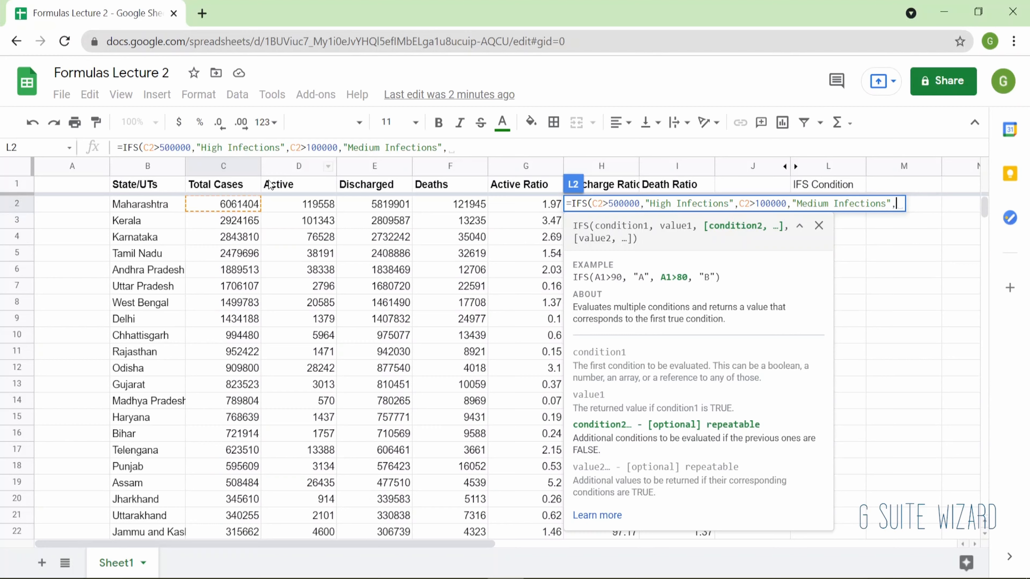
click(243, 203)
text(<10000)
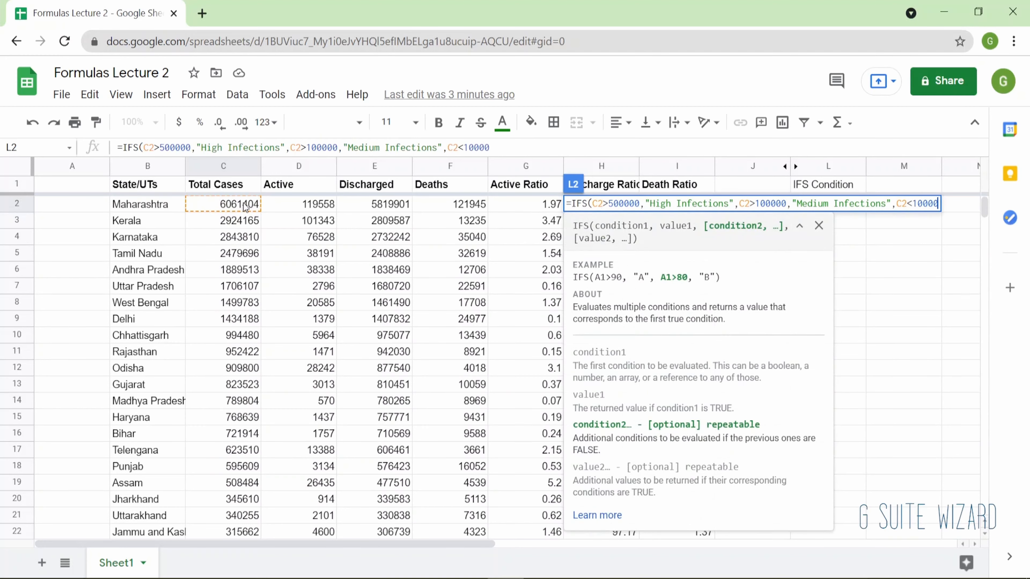
text(0,"Less Infect)
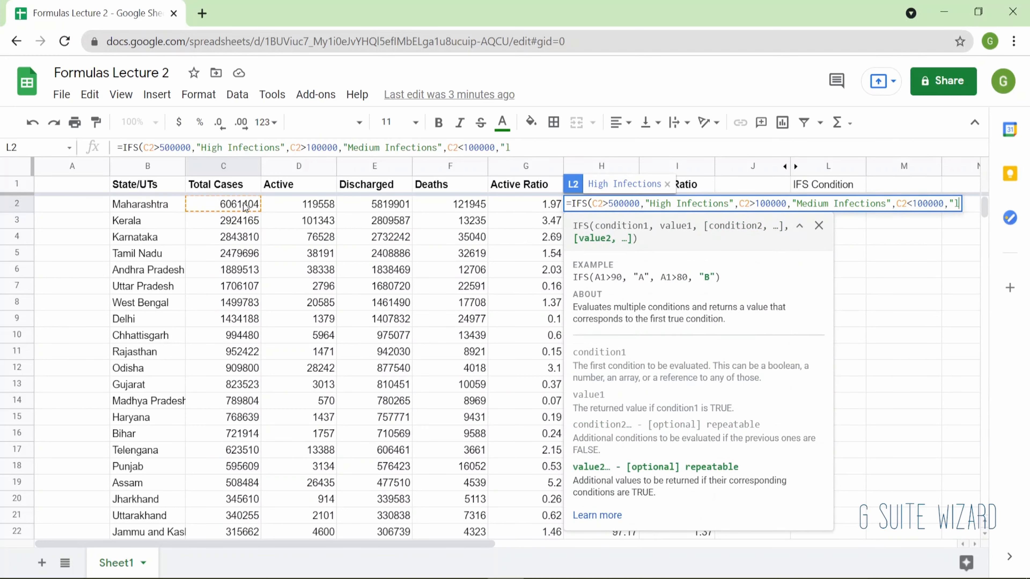
text(ions")
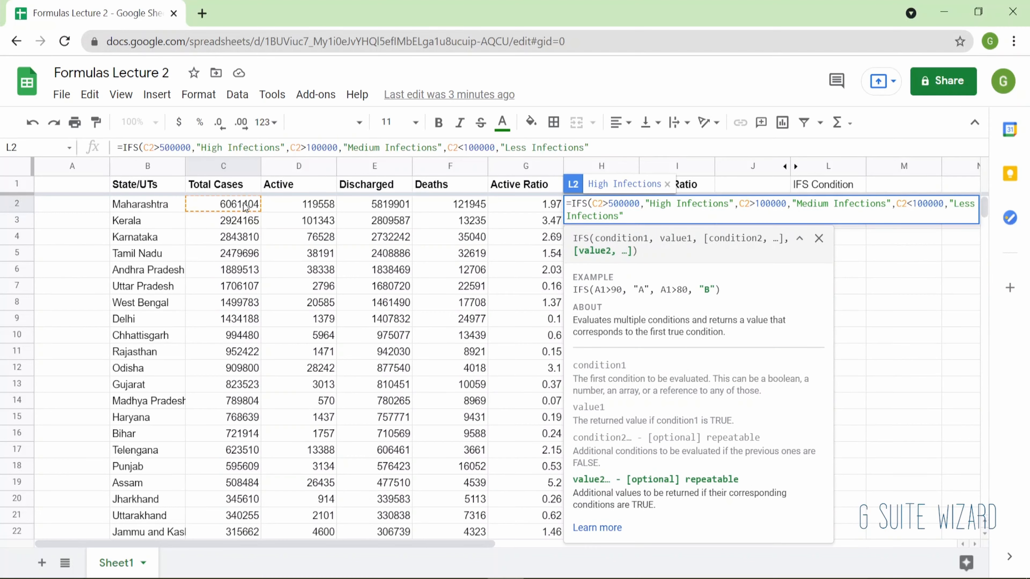
key(Return)
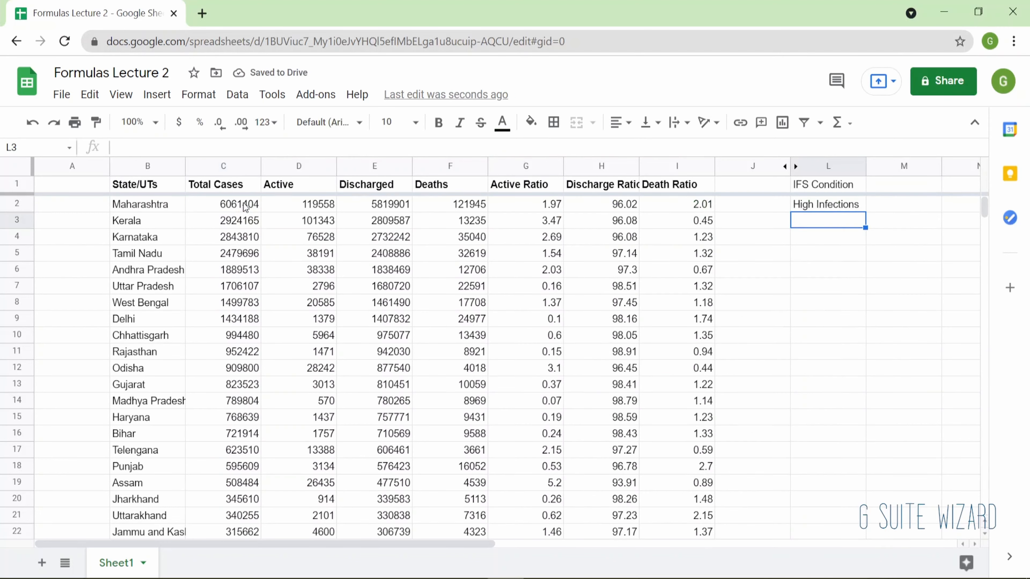
Step: Copy the IFS formula from L2 down column L over the rows of the listed states
key(Up)
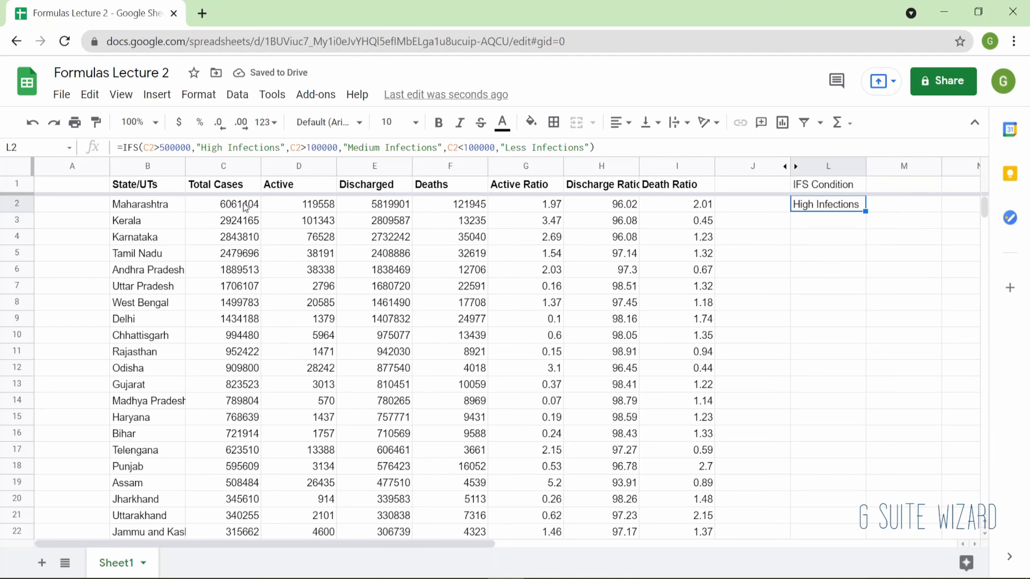
key(ctrl+c)
key(Down)
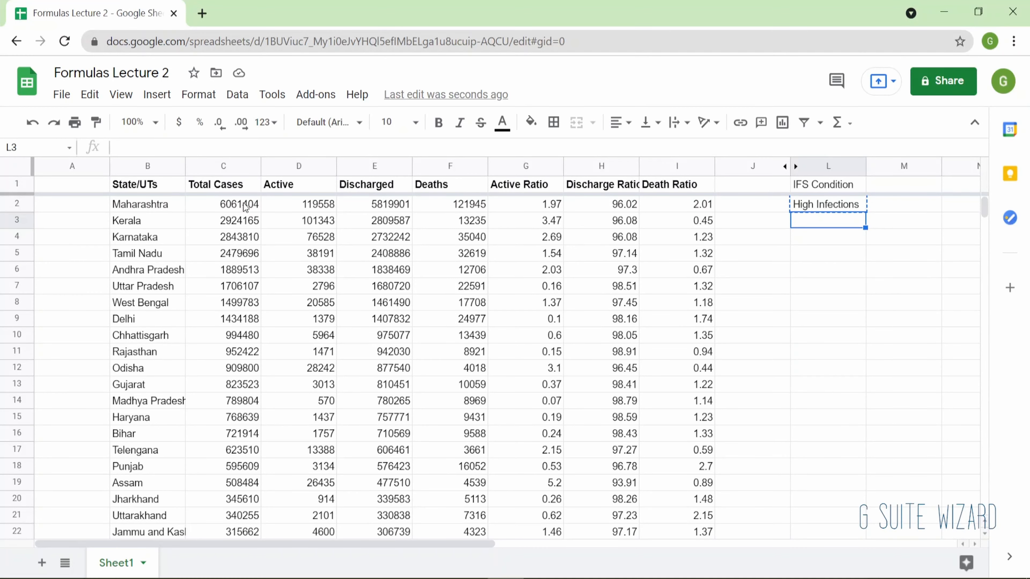
key(Up)
key(shift+Down)
key(shift+Down)
key(shift+Down)
key(shift+Down)
key(shift+Down)
key(shift+Down)
key(shift+Down)
key(shift+Down)
key(shift+Down)
key(shift+Down)
key(shift+Down)
key(shift+Down)
key(shift+Down)
key(shift+Down)
key(shift+Down)
key(shift+Down)
key(shift+Down)
key(shift+Down)
key(shift+Down)
key(shift+Down)
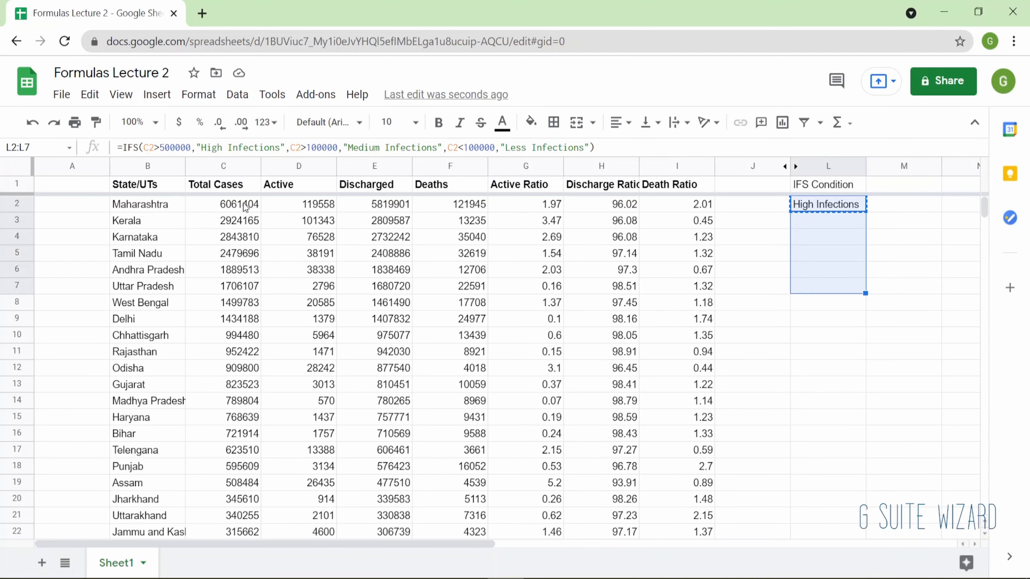
key(shift+Down)
key(shift+Down)
key(shift+Down)
key(shift+Down)
key(shift+Down)
key(shift+Down)
key(shift+Down)
key(shift+Down)
key(shift+Down)
key(shift+Down)
key(shift+Down)
key(shift+Down)
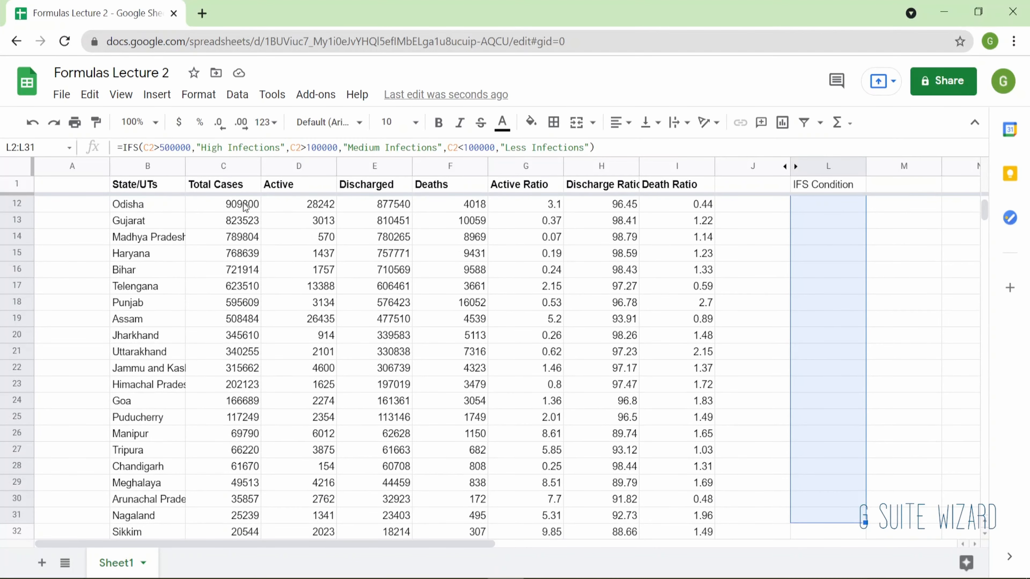
key(ctrl+v)
Step: Examine the copied IFS formulas and their infection labels down column L, to about row 26
key(Down)
key(Down)
key(Down)
key(Down)
key(Down)
key(Down)
key(Down)
key(Down)
key(Down)
key(Down)
key(Down)
key(Down)
key(Down)
key(Down)
key(Down)
key(Down)
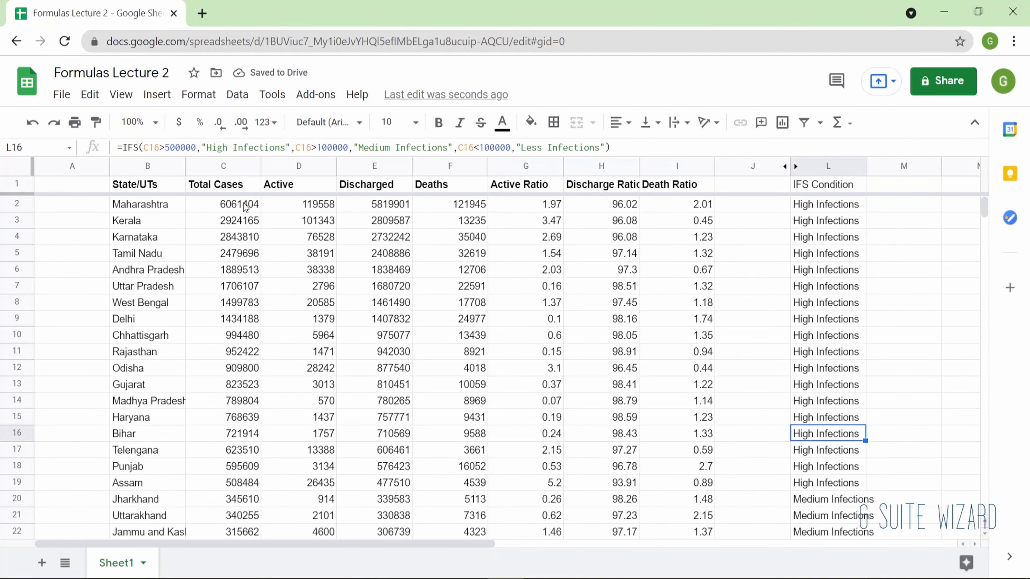
key(Down)
key(Down)
key(Down)
key(Down)
key(Down)
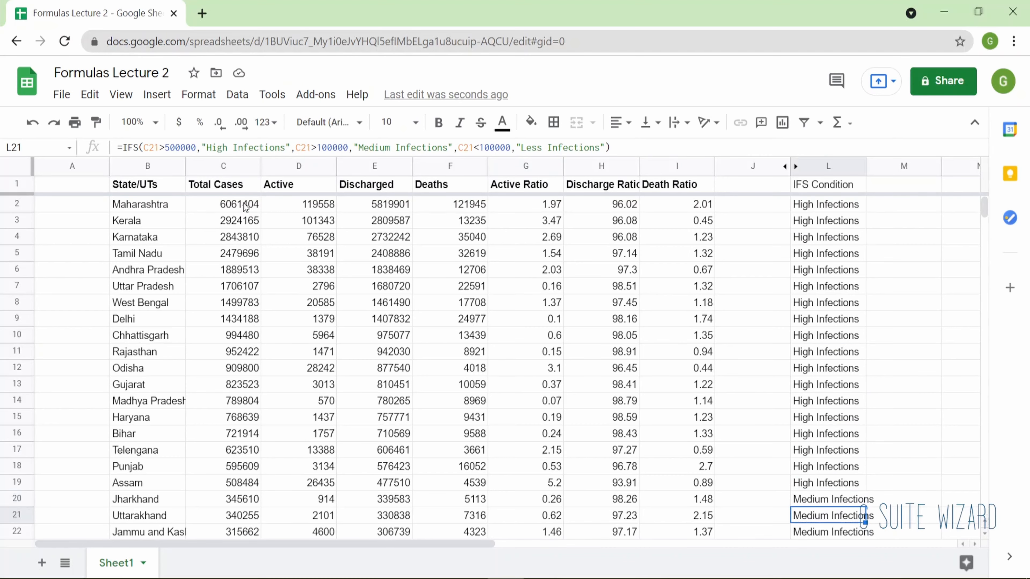
key(Down)
key(Down)
key(Down)
key(Down)
key(Down)
key(Down)
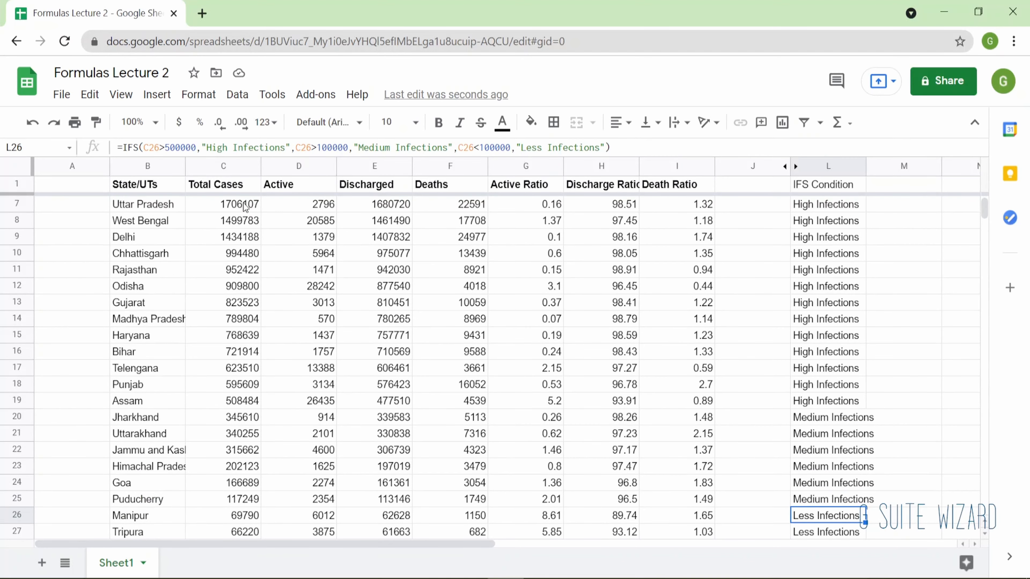
key(Down)
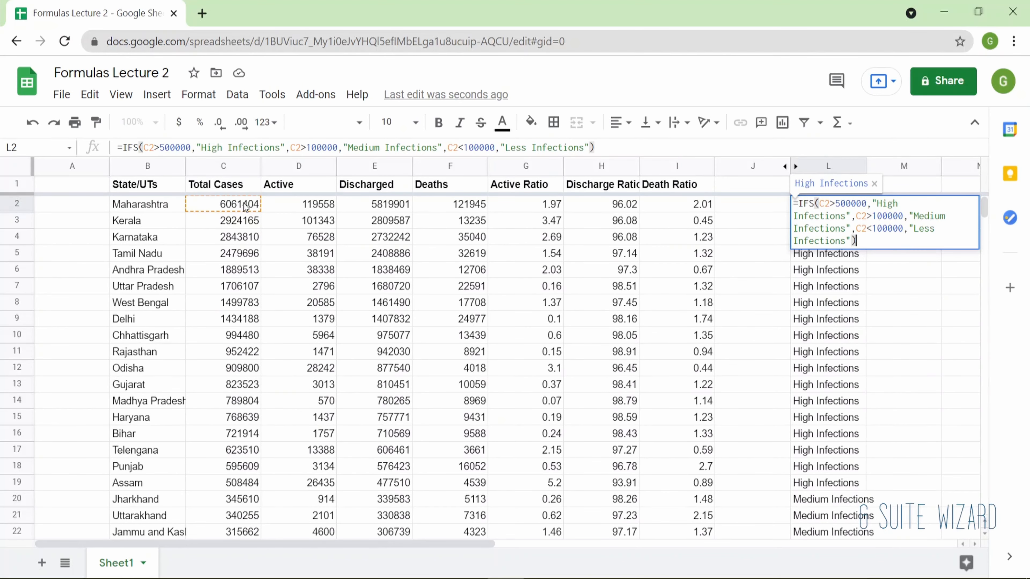
Step: Reorder the IFS formula in L2 so that C2>100000,"Medium Infections" comes before the C2>500000 condition
key(Up)
key(shift+Up)
key(ctrl+c)
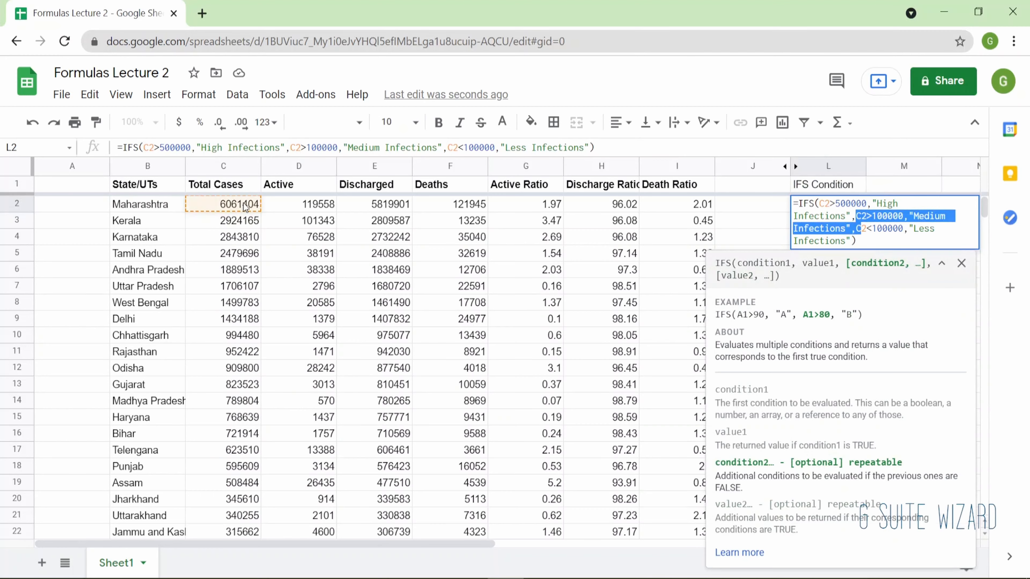
key(Delete)
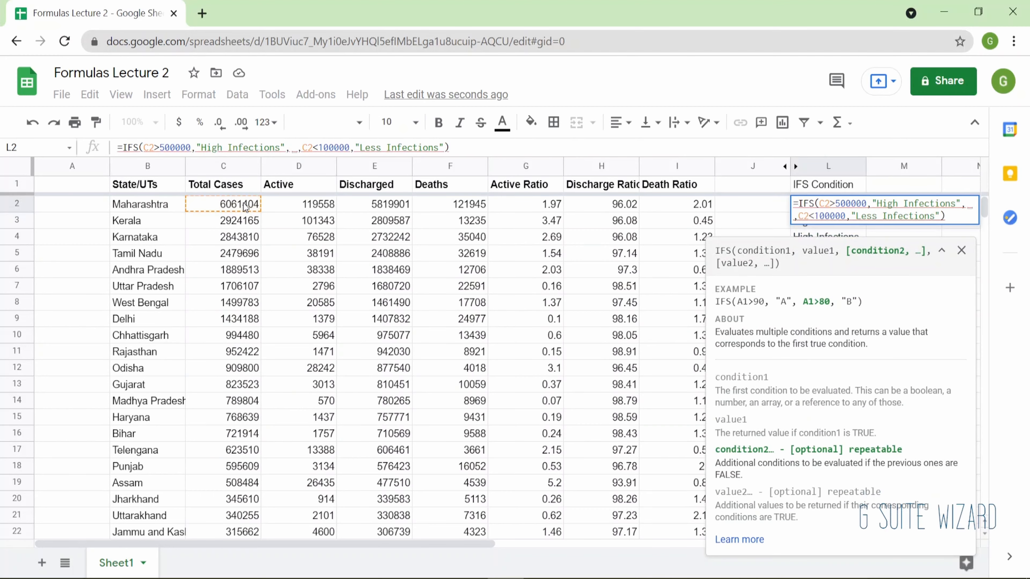
key(BackSpace)
key(BackSpace)
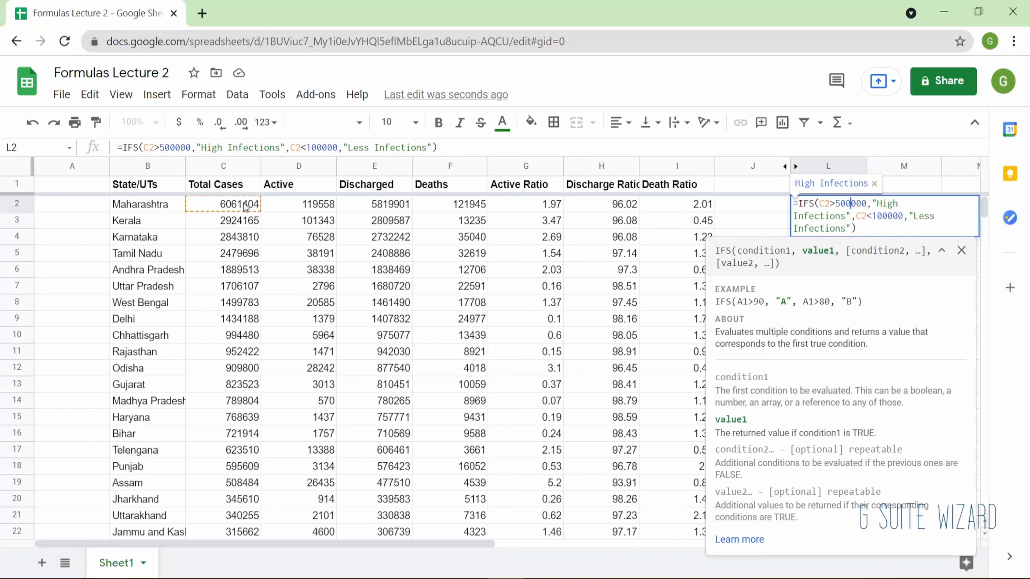
key(Left)
key(Left)
key(Left)
key(Left)
key(Left)
key(Left)
key(ctrl+v)
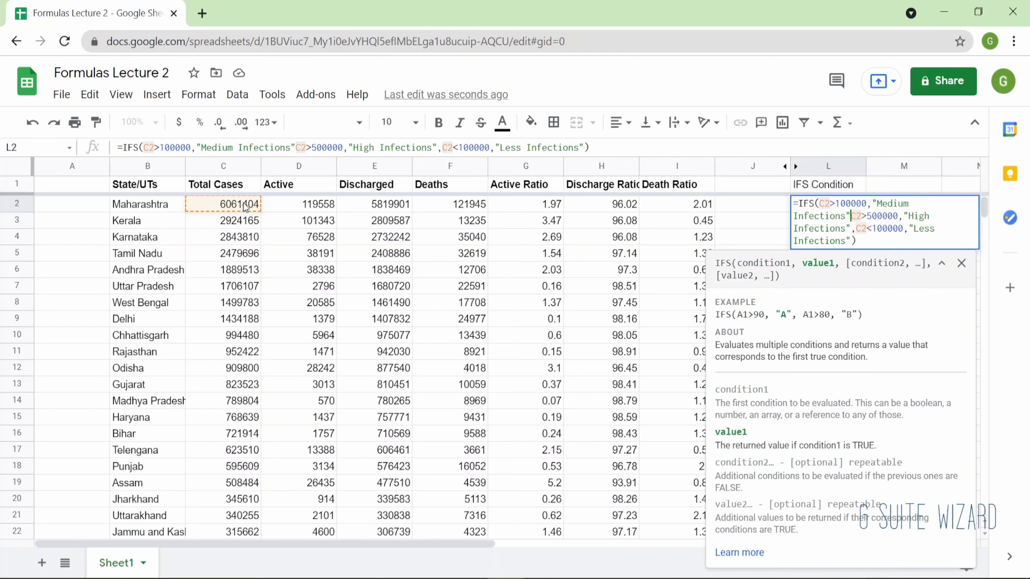
text(,)
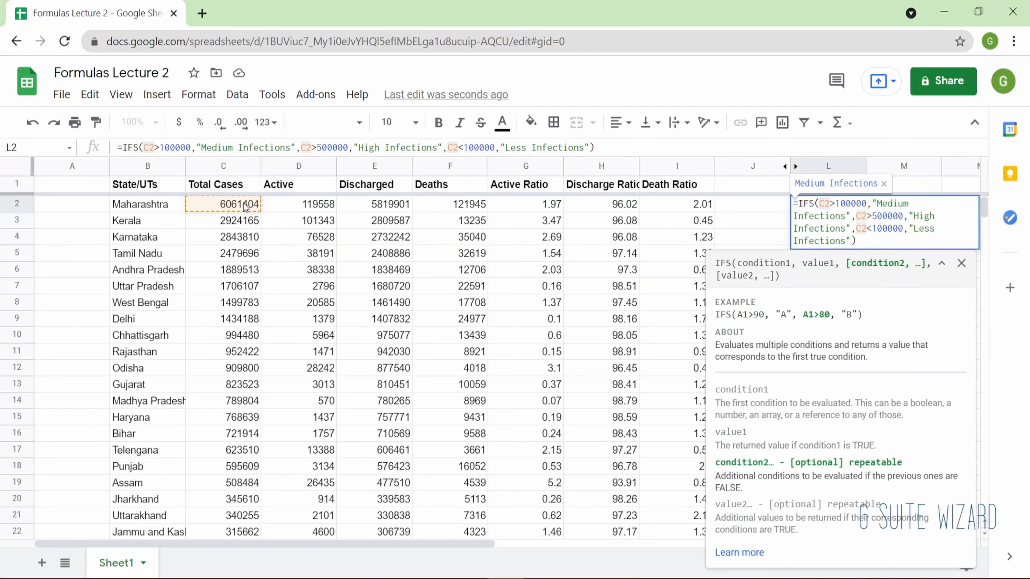
key(Return)
Step: Apply the reordered IFS formula to L2 and reselect that cell
key(Return)
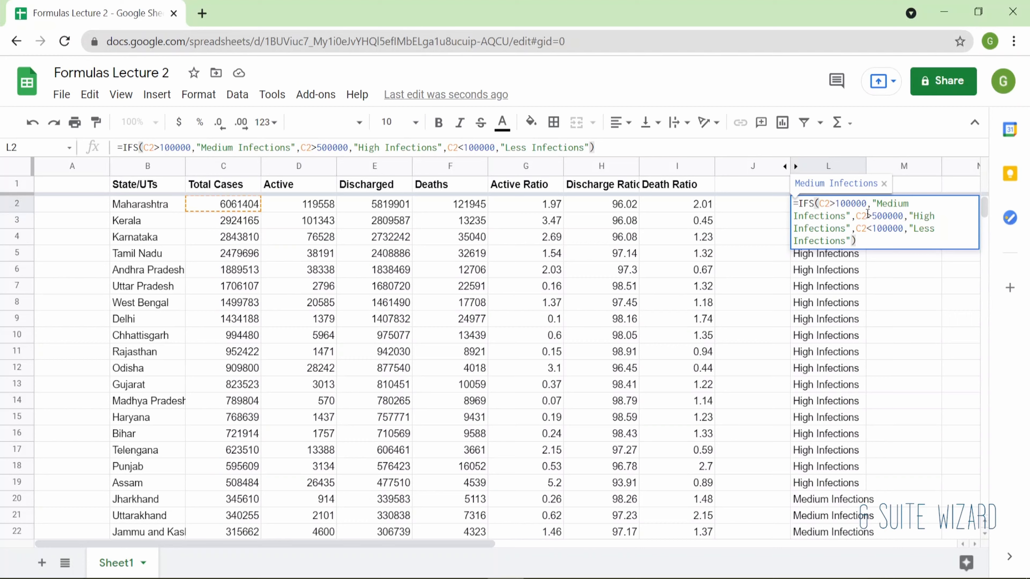
click(845, 285)
key(Up)
key(Up)
key(Up)
key(Up)
key(Up)
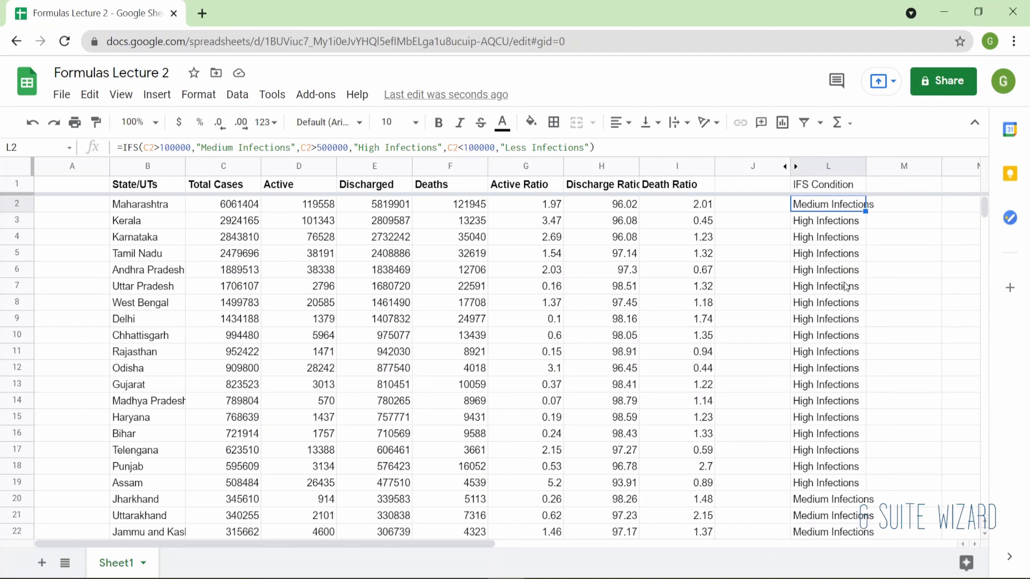
Step: Examine the order of conditions in L2's IFS formula, comparing the first condition C2>100000 with the total cases in C2
key(Return)
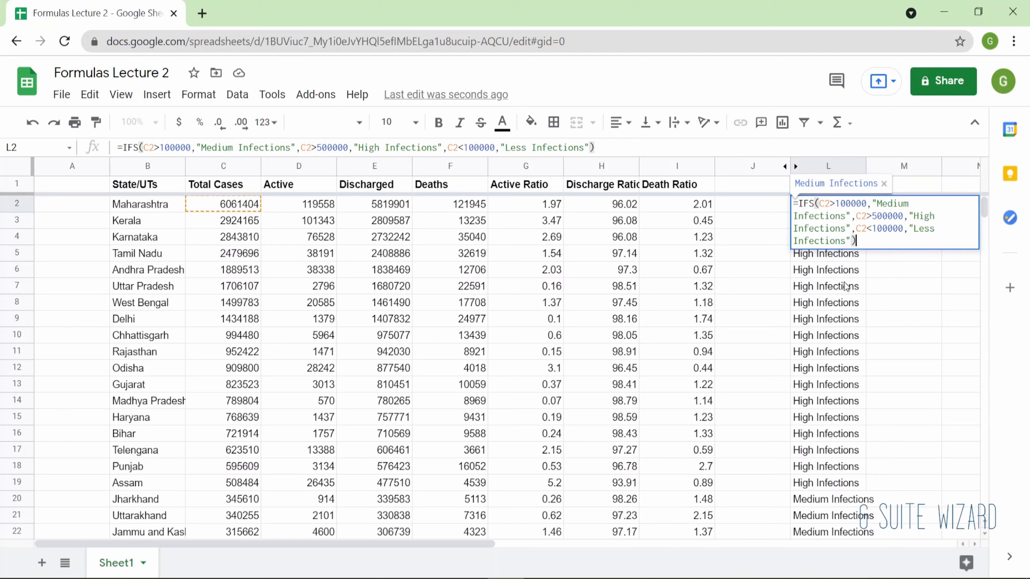
key(Up)
key(Up)
key(Up)
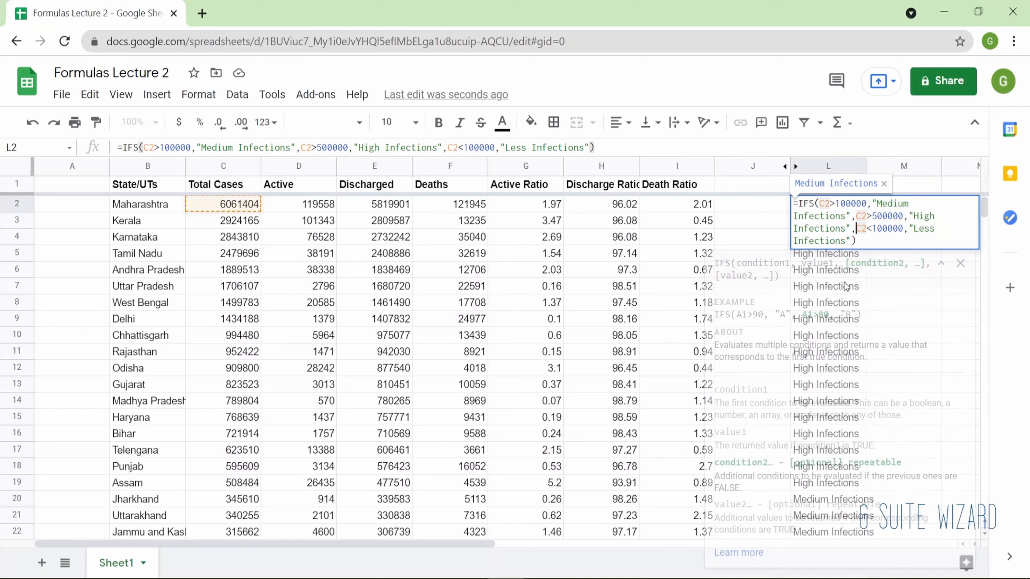
key(Up)
key(Right)
key(Right)
key(Right)
key(Right)
key(Right)
key(Right)
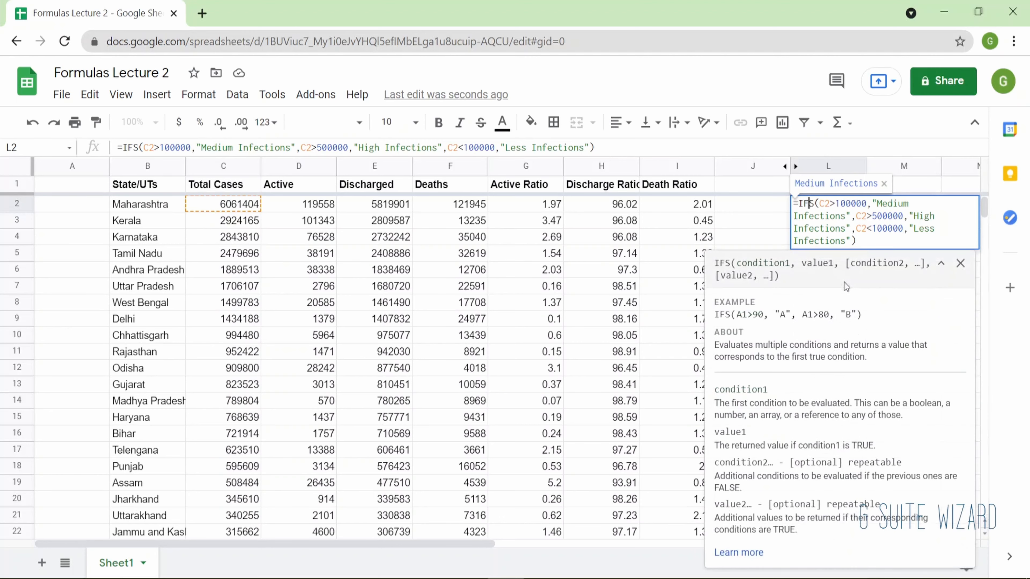
key(Right)
key(Right)
key(Right)
key(Right)
key(Right)
key(Right)
key(Right)
key(Right)
key(Right)
key(Right)
key(Right)
key(Right)
key(Right)
key(Right)
key(Right)
key(Right)
key(Right)
key(Right)
key(Right)
key(Right)
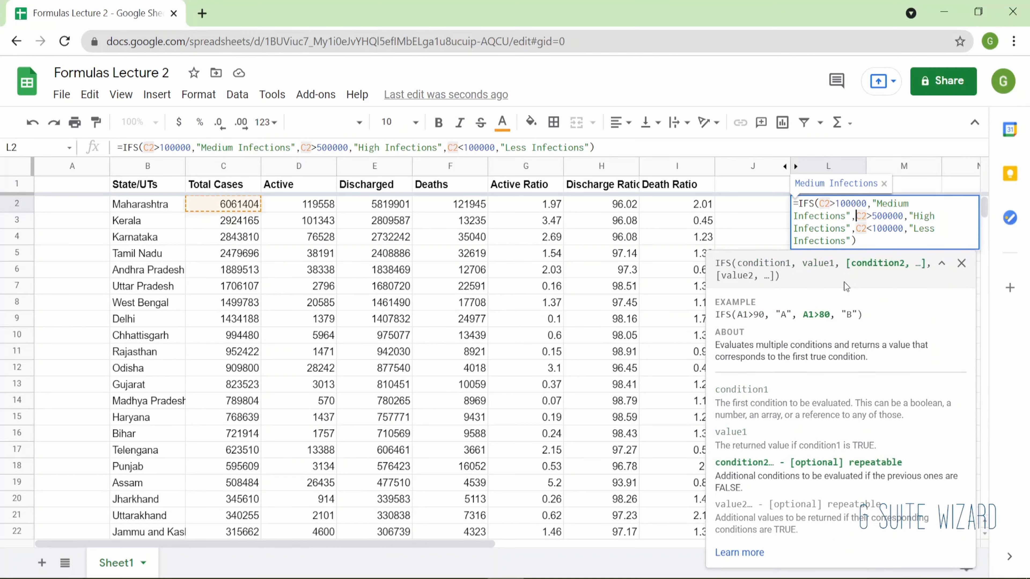
key(Up)
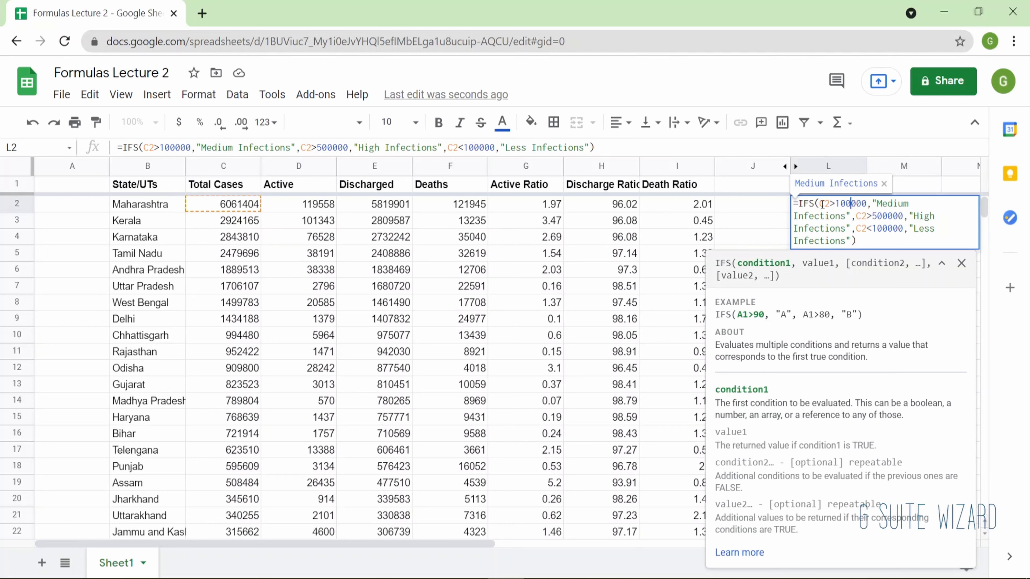
drag(819, 204, 850, 213)
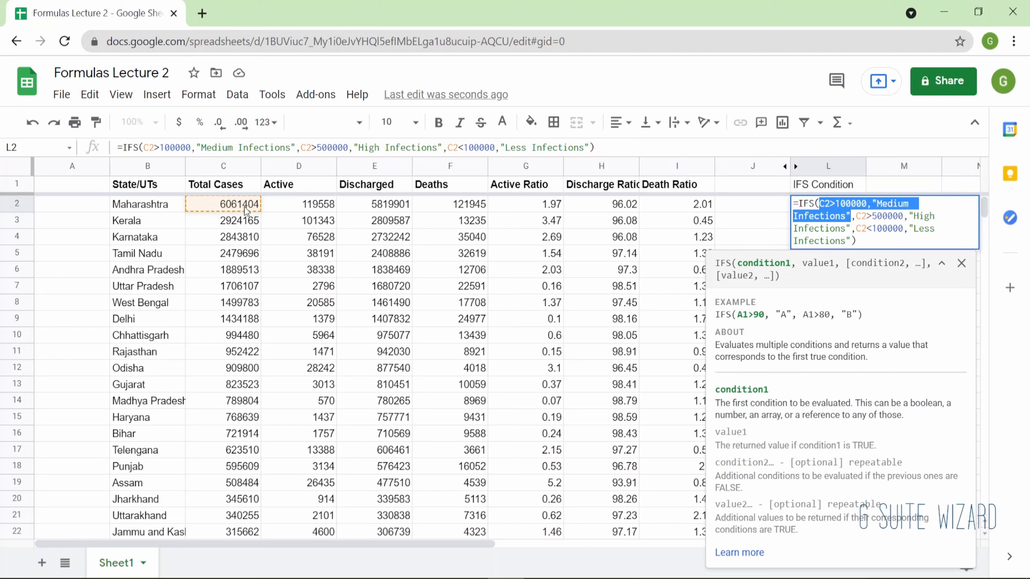
key(Return)
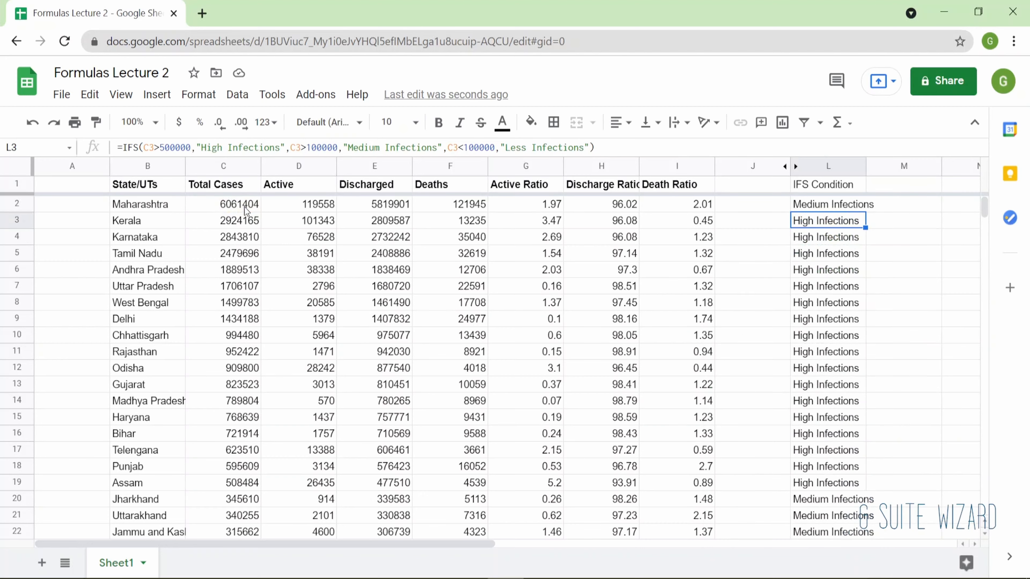
Step: Change the first condition of L2's IFS formula to 100000<C2<500000 for the "Medium Infections" label
key(Up)
key(Return)
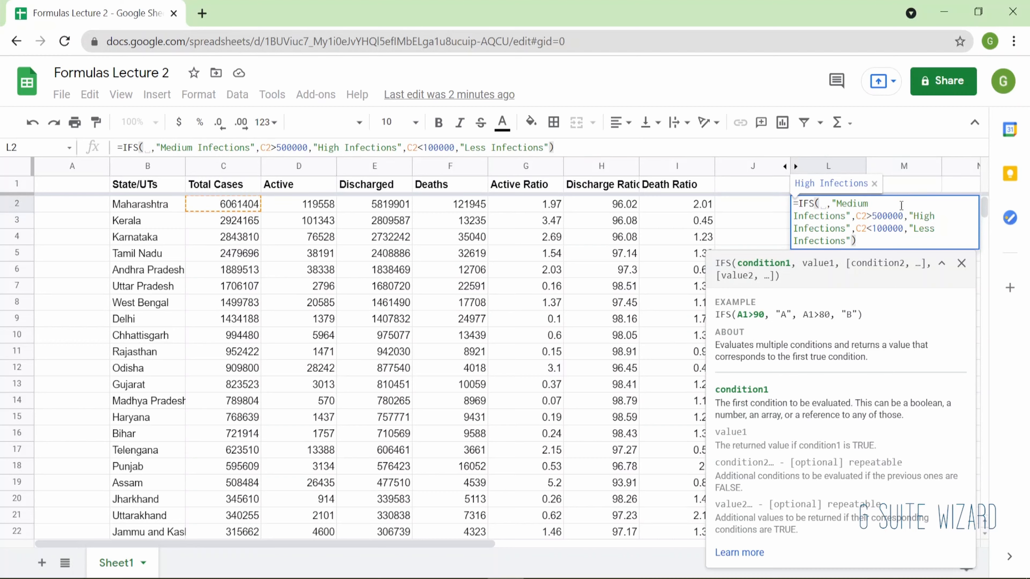
text(100000)
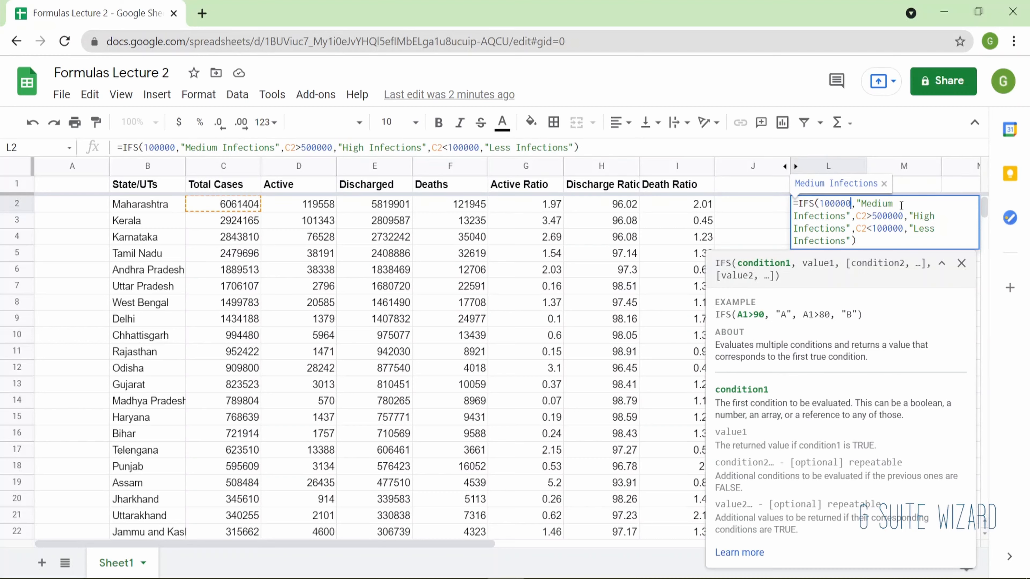
text(<c2)
text(<5)
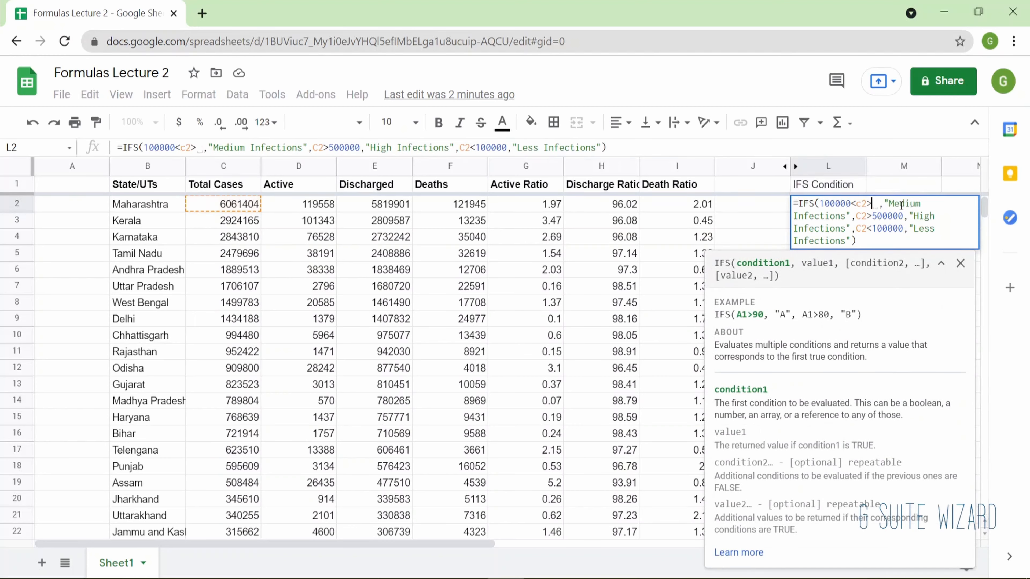
text(00000)
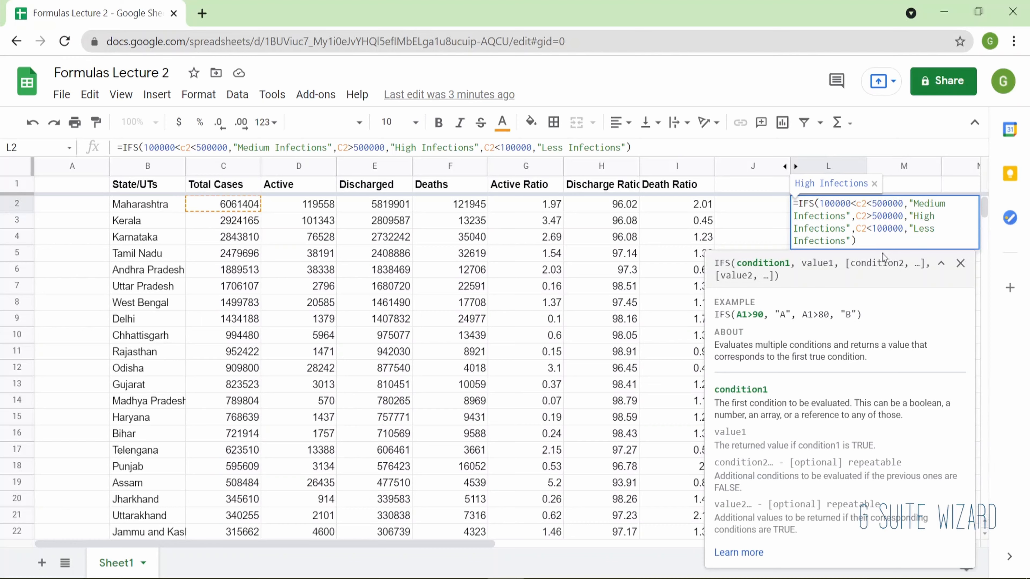
key(ctrl+Return)
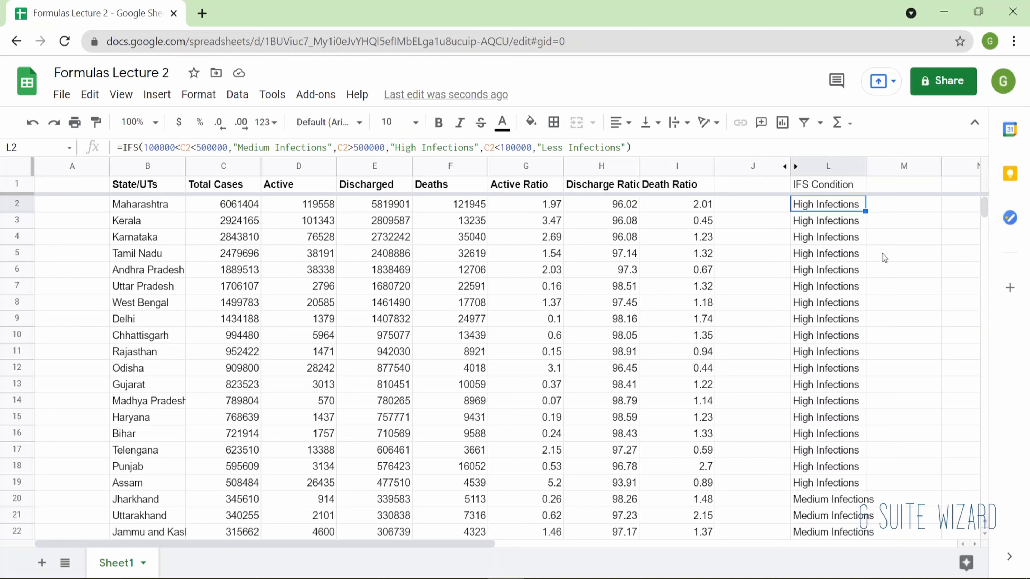
key(F2)
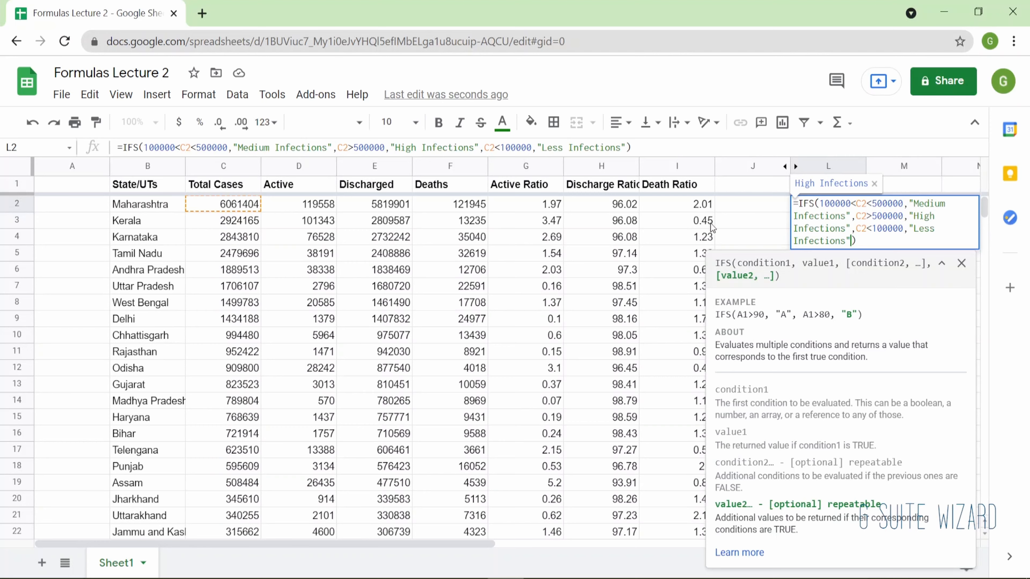
key(Return)
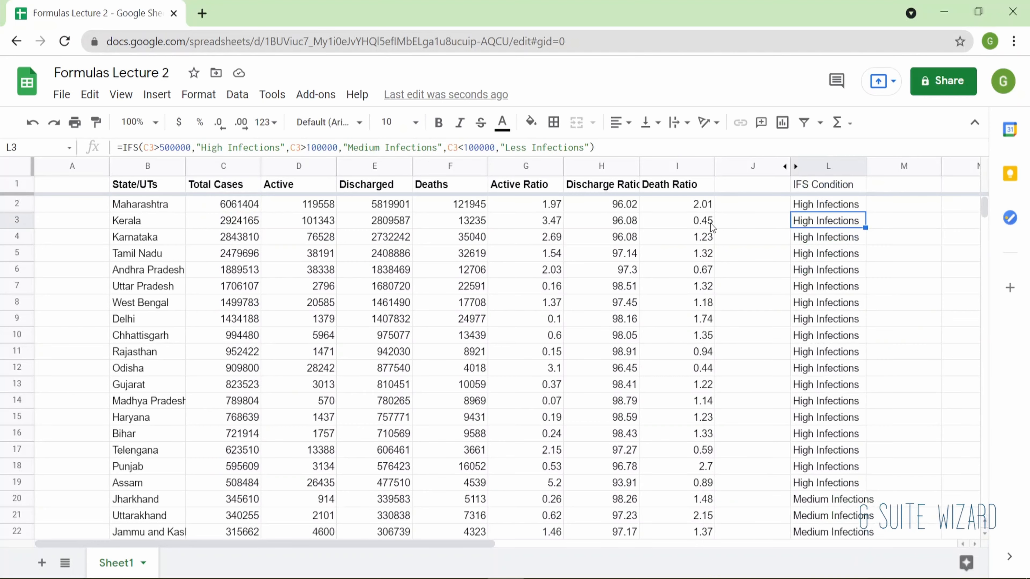
Step: Set Maharashtra's total cases in C2 to 500000
key(Up)
key(Left)
key(Left)
key(Left)
key(Left)
key(Left)
key(Left)
key(Left)
key(Left)
key(Left)
key(Left)
key(Right)
key(Right)
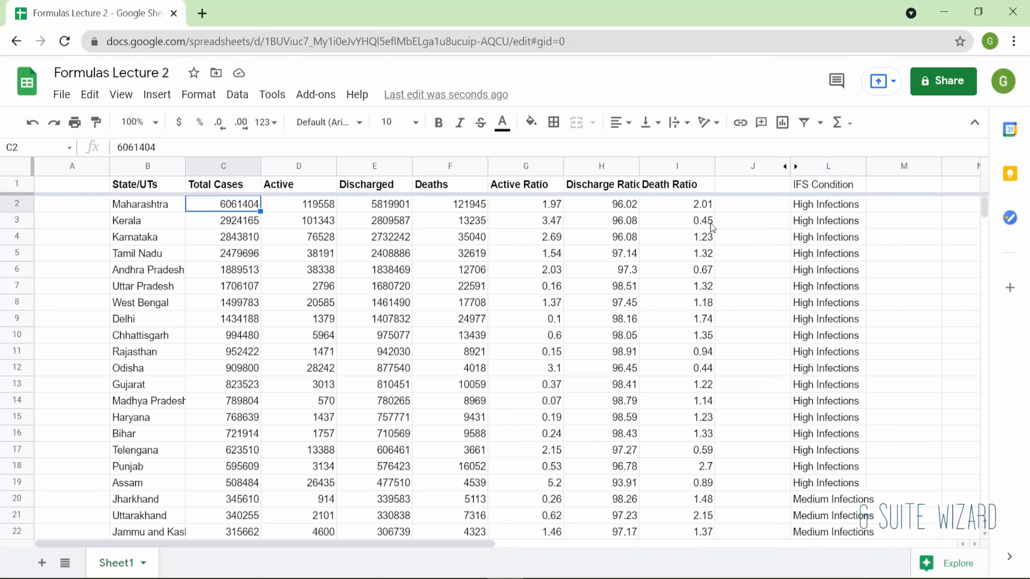
text(500000)
key(Return)
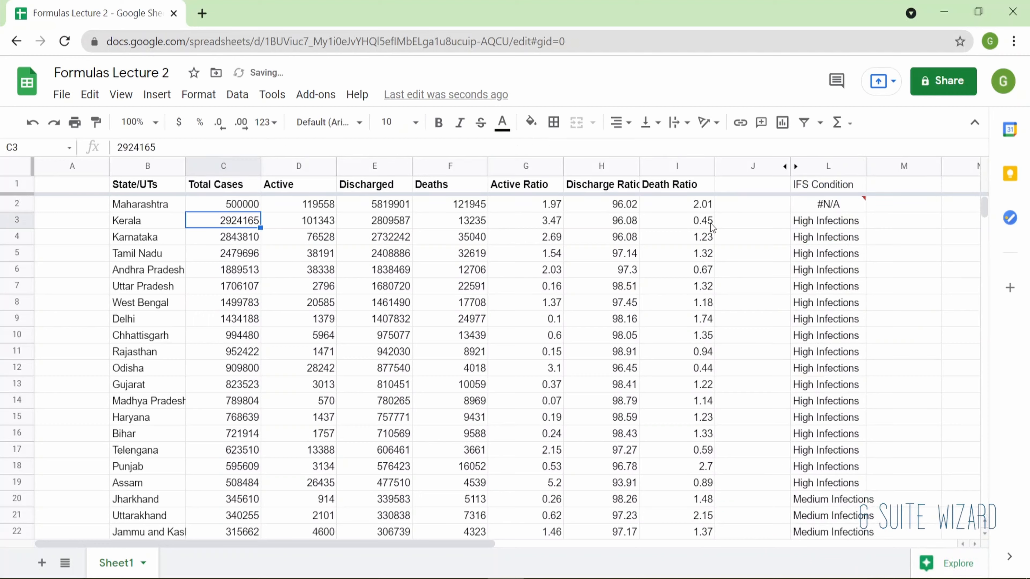
Step: Check the error in L2 and change the "High Infections" condition of its IFS formula to C2>=500000
click(848, 203)
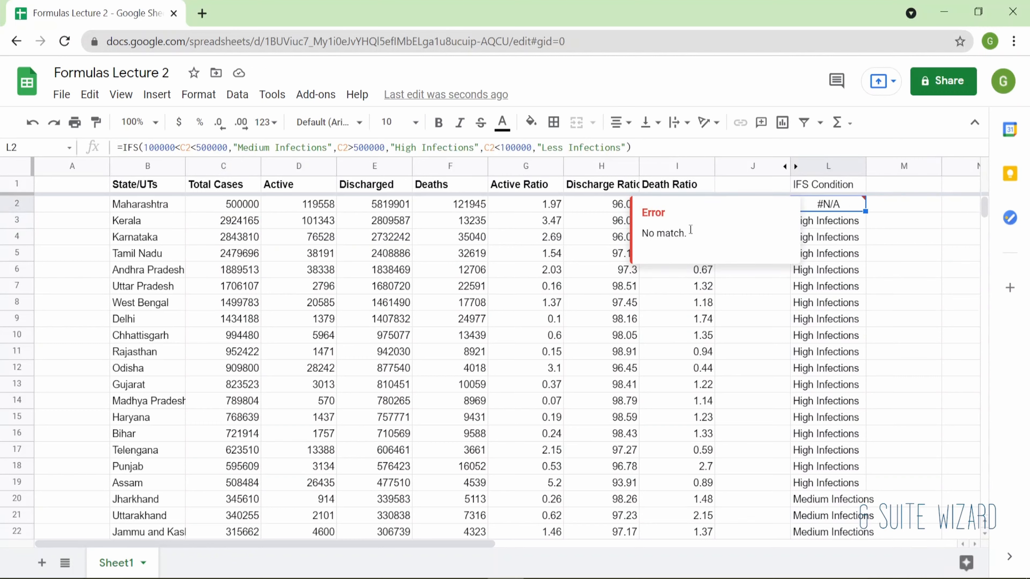
double_click(819, 203)
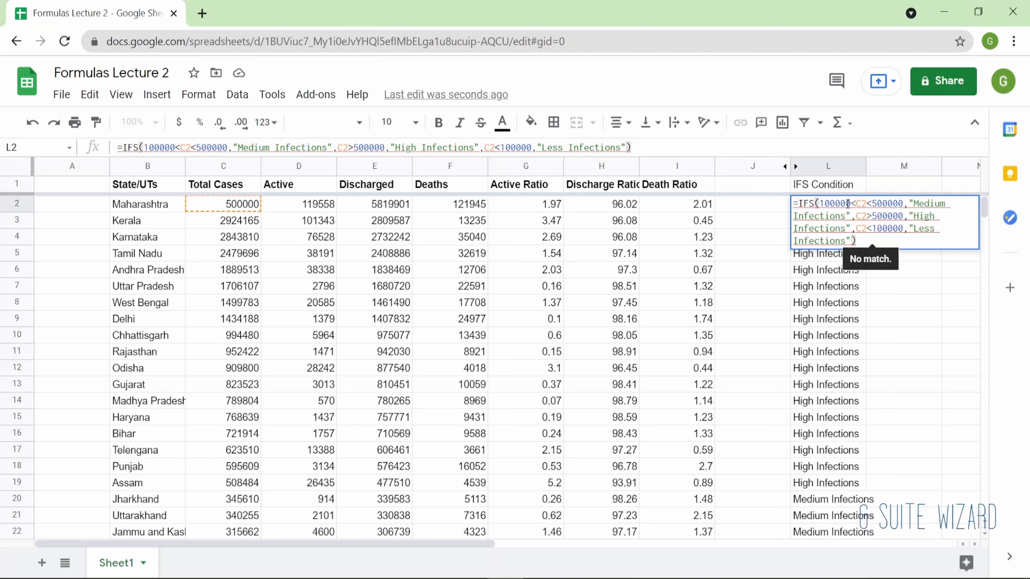
click(870, 216)
text(=)
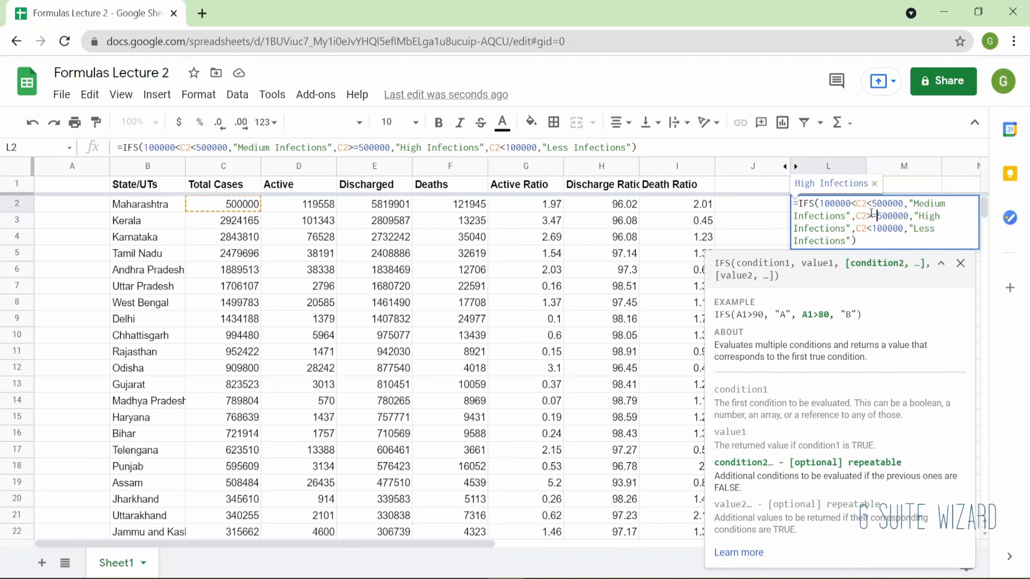
key(Return)
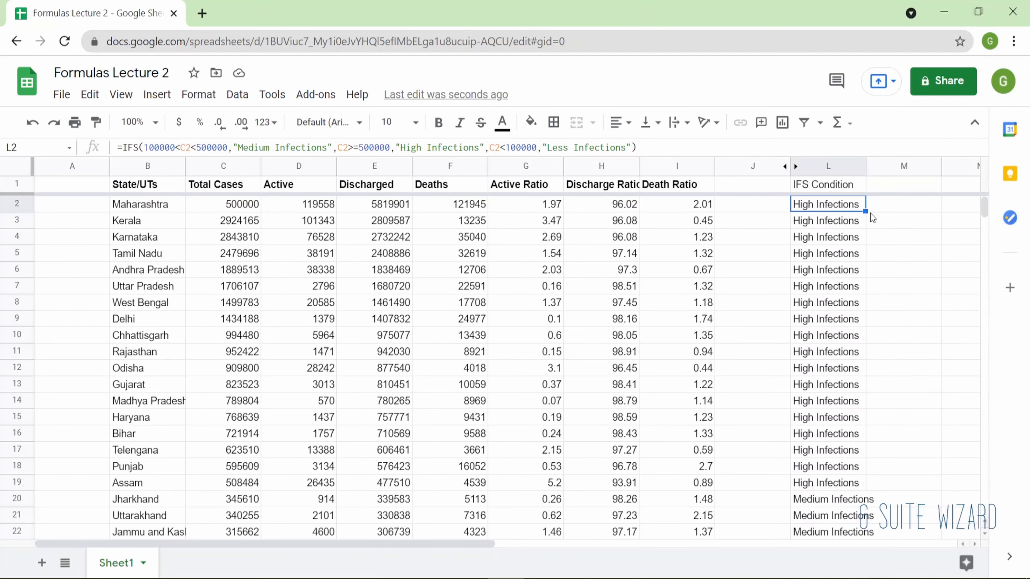
Step: Enter the header "IFNA Conditon" in M1, next to the IFS Condition header
key(Up)
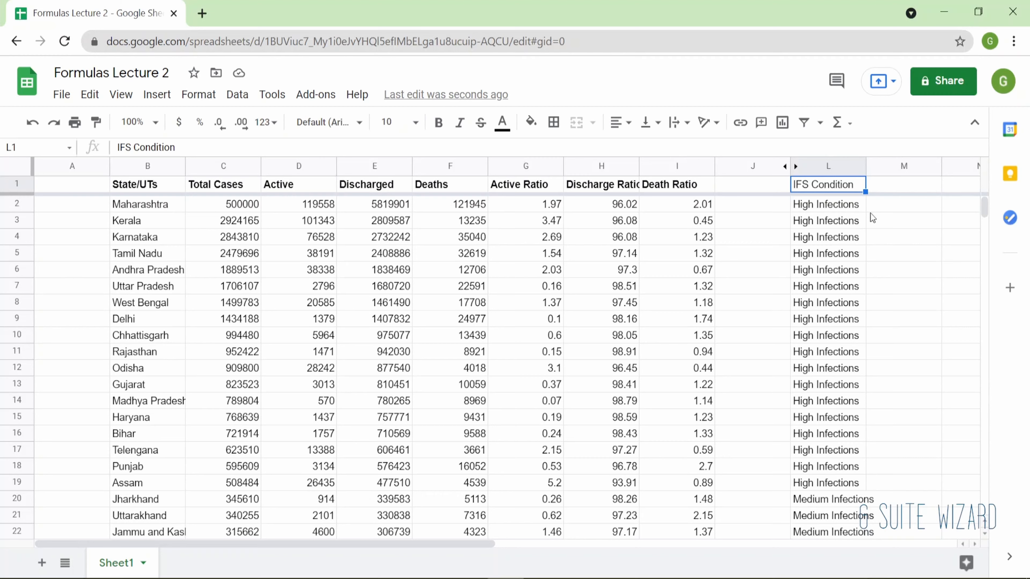
key(Right)
text(IFNA Conditon)
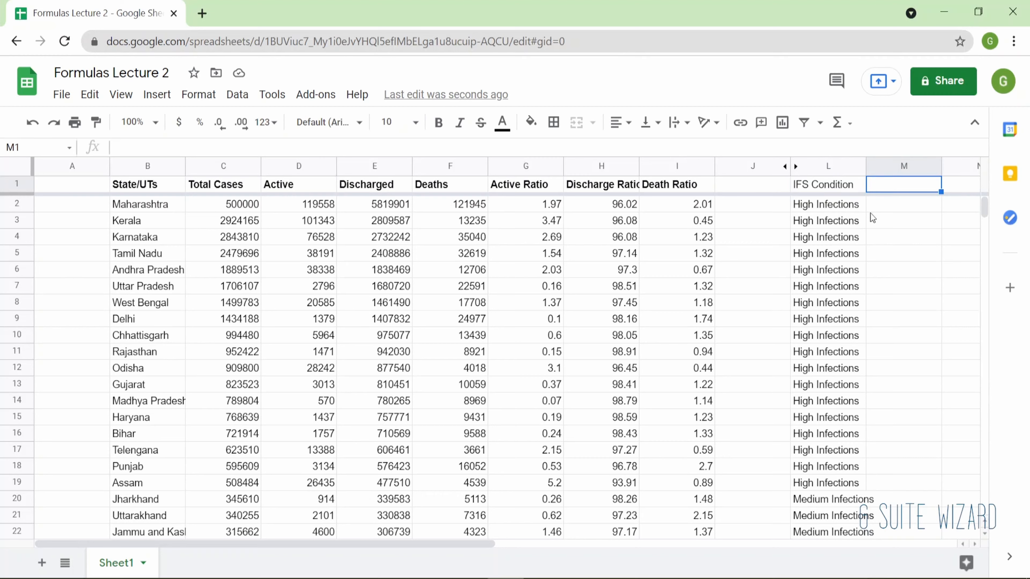
key(Return)
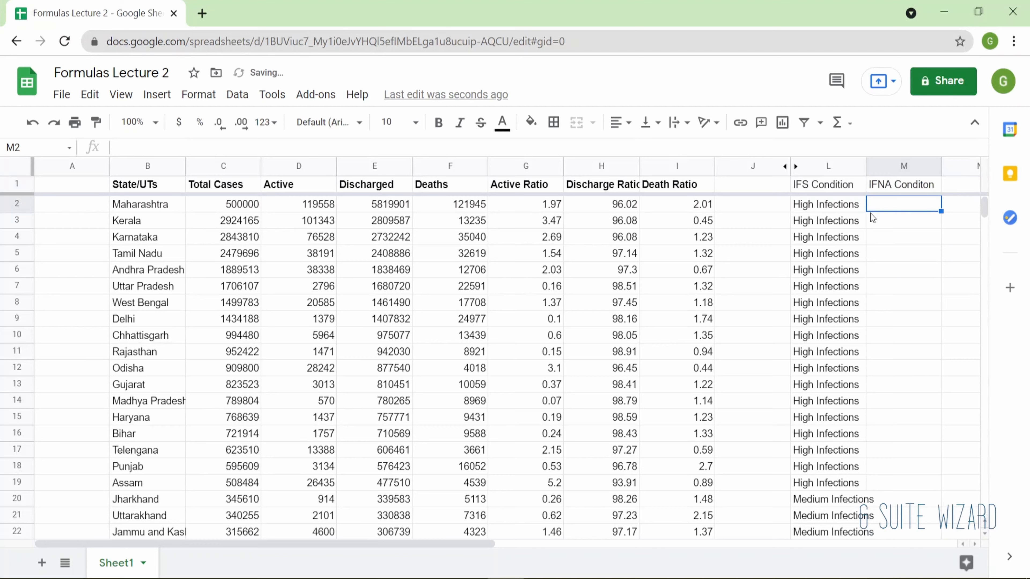
Step: Change the "High Infections" condition of L2's IFS formula back to C2>500000
key(Left)
key(F2)
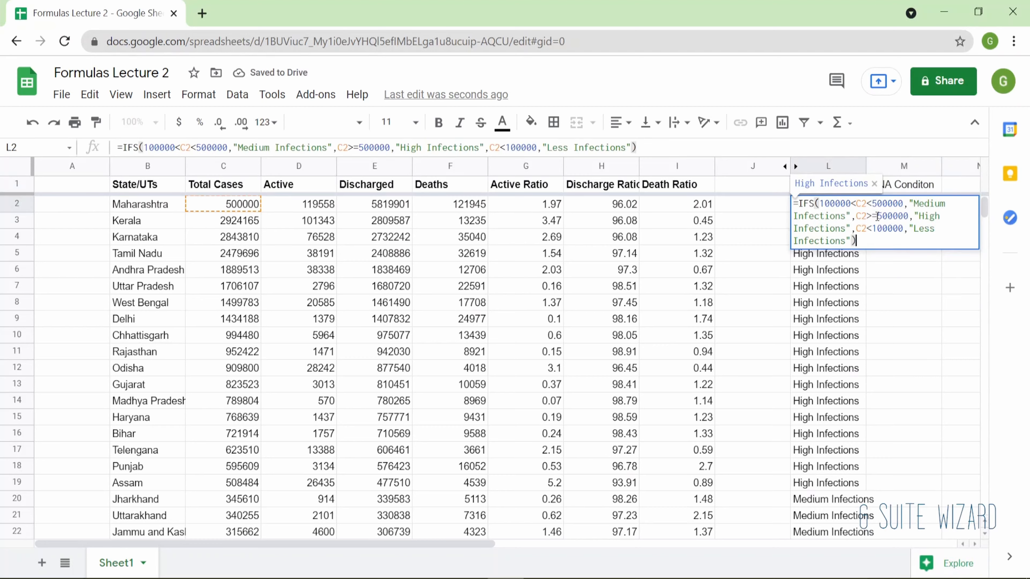
click(872, 215)
key(BackSpace)
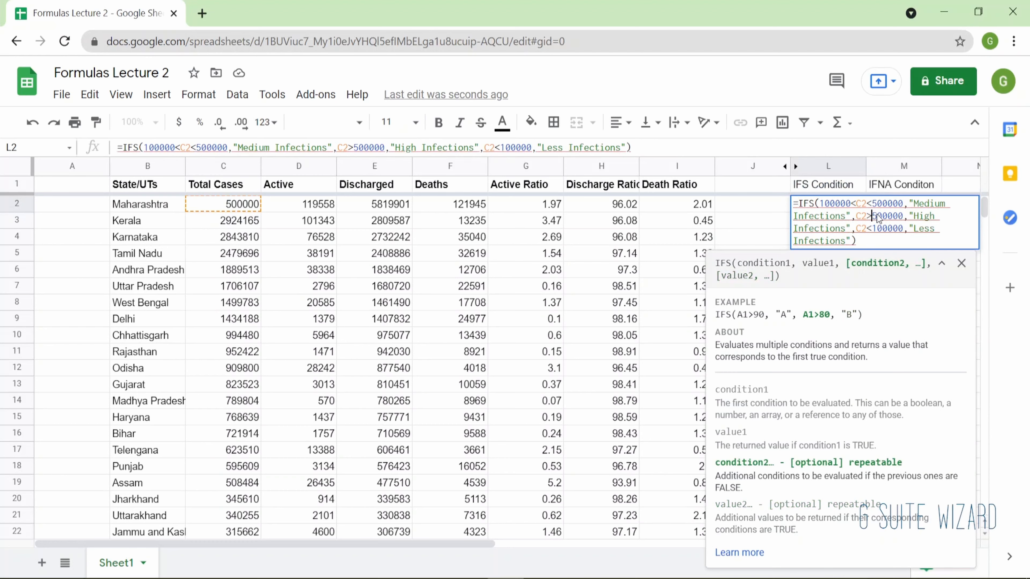
key(Return)
key(Right)
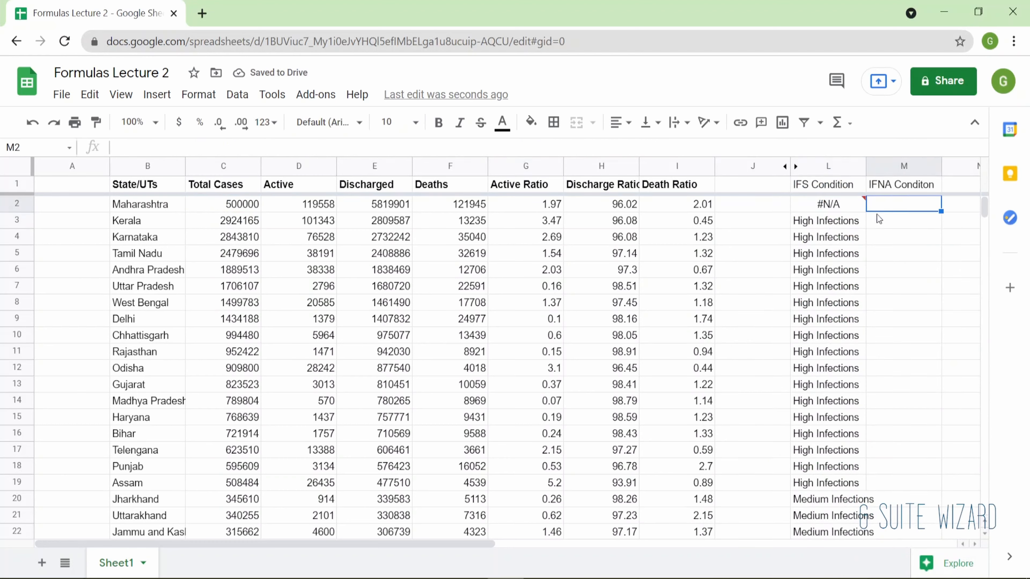
Step: Copy the full IFS formula text from L2 into M2, keeping its references to C2
key(Left)
key(F2)
key(shift+Up)
key(shift+Up)
key(shift+Up)
key(shift+Up)
key(ctrl+c)
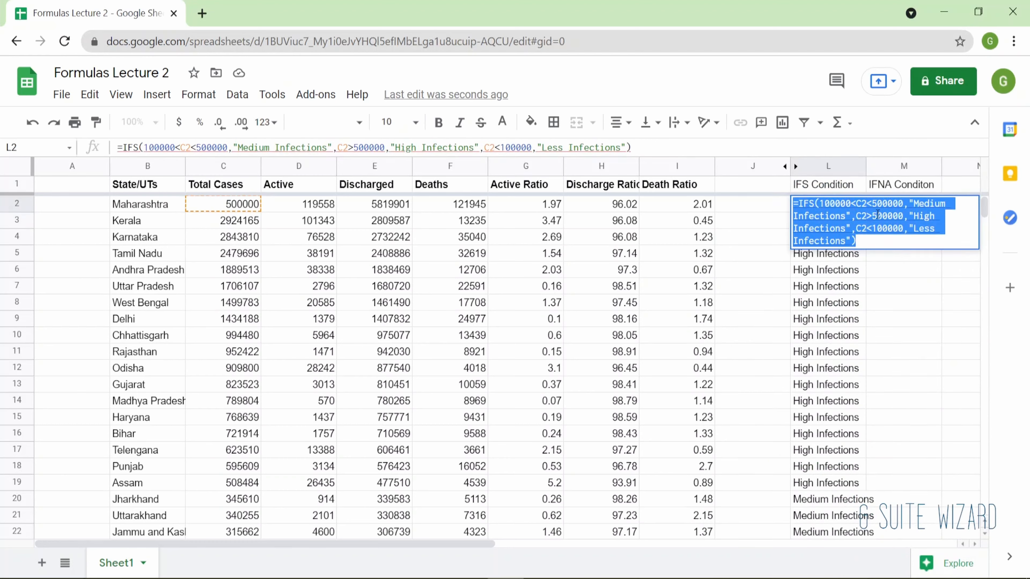
key(Return)
key(Up)
key(Right)
key(F2)
key(ctrl+v)
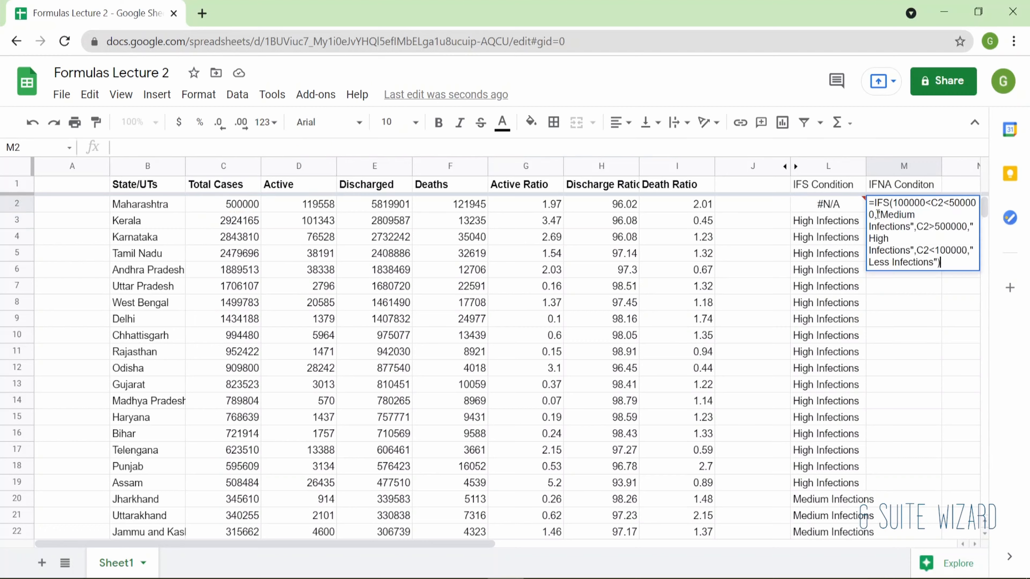
key(Return)
key(Up)
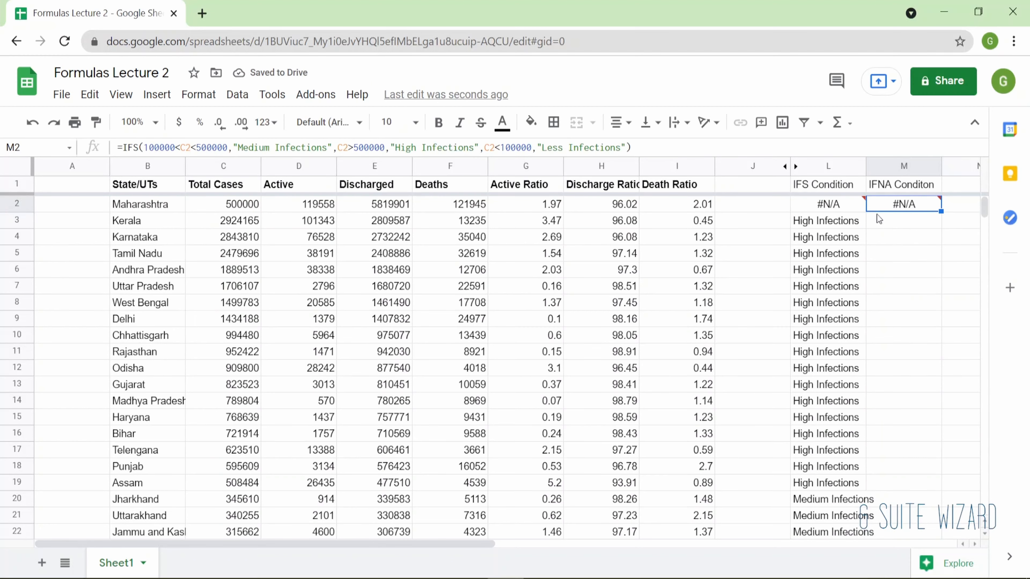
Step: Wrap the IFS formula in M2 in an IFNA function, making the IFS its first argument
double_click(902, 206)
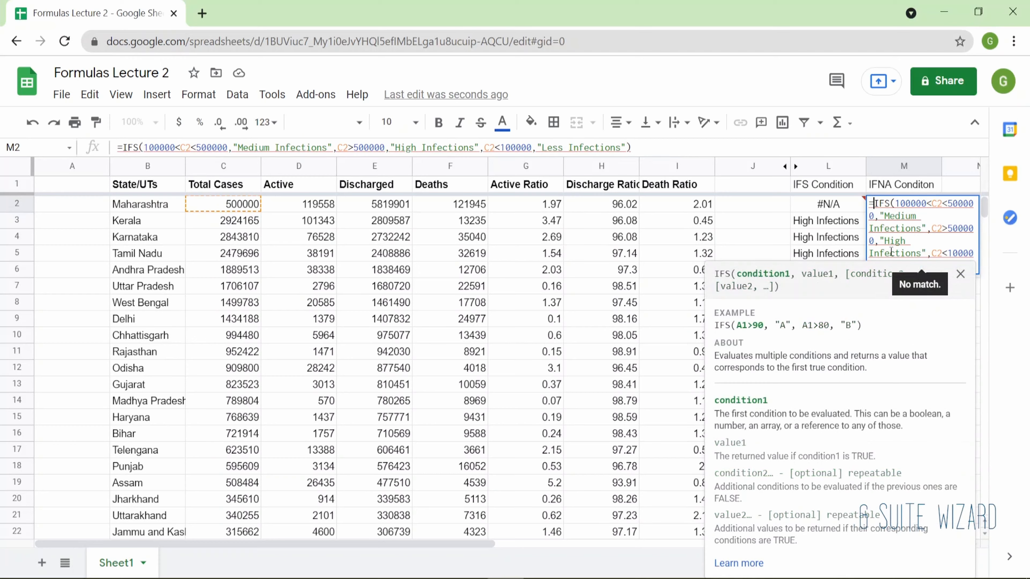
text(()
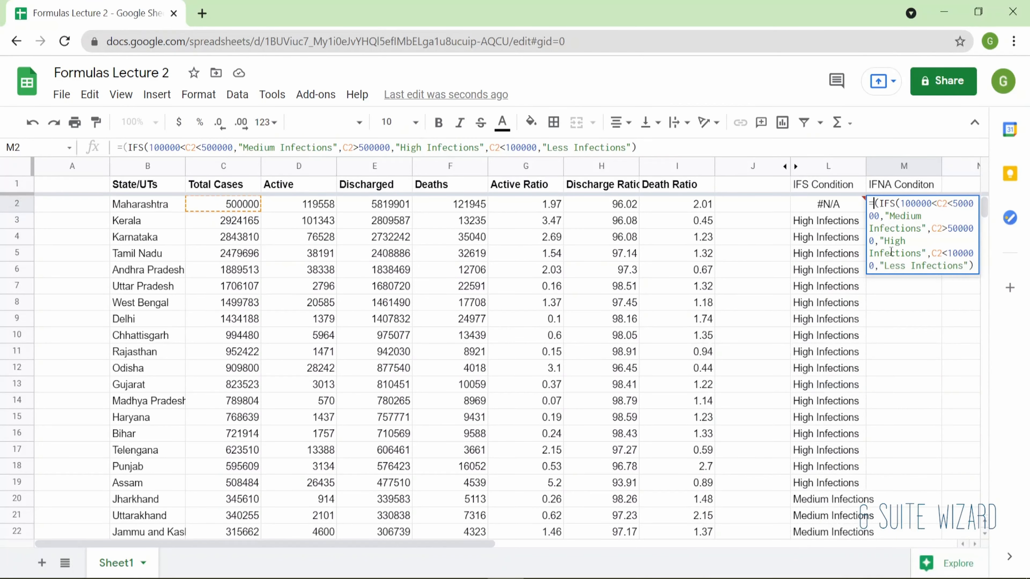
text(IFNA)
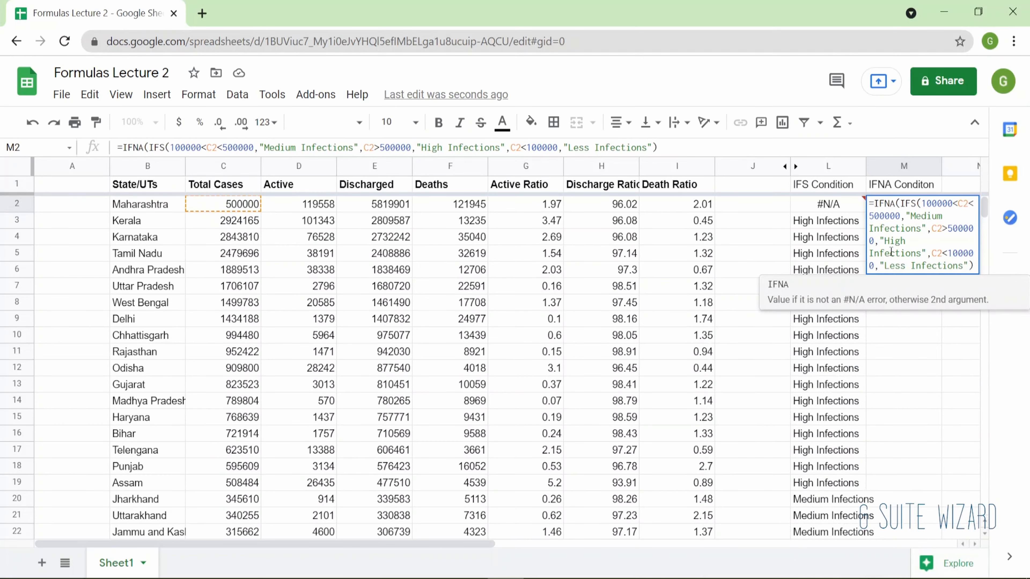
key(Right)
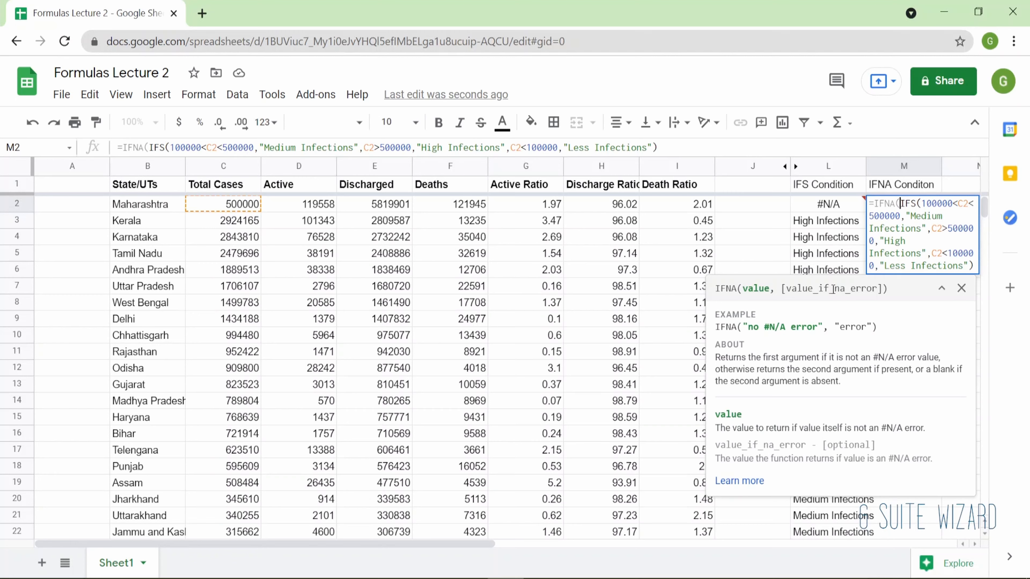
Step: Complete M2's IFNA formula with "Not Found" as the value for #N/A errors
key(shift+Right)
key(shift+Right)
key(shift+Right)
key(shift+Down)
key(shift+Down)
key(shift+Down)
key(shift+Down)
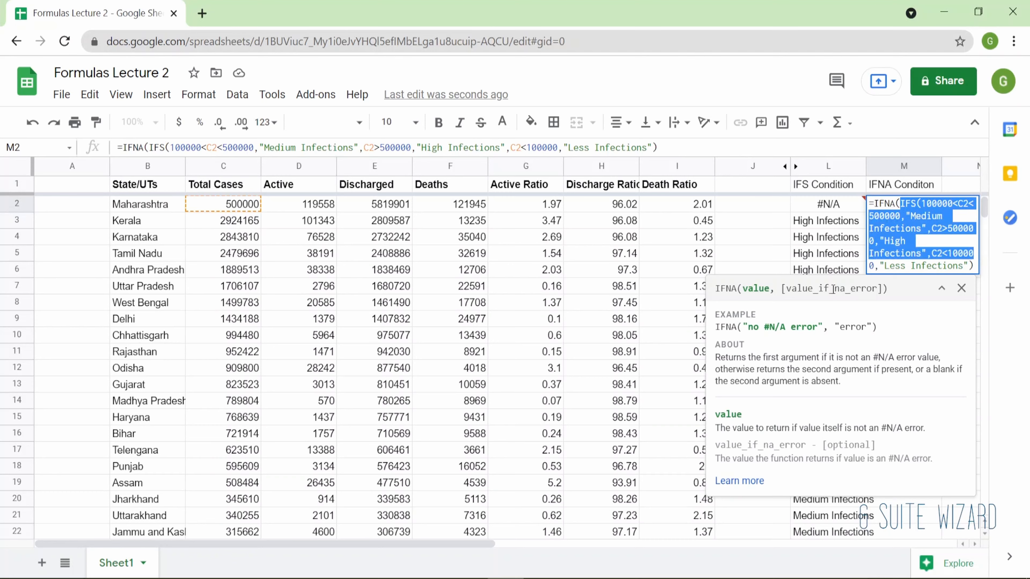
key(shift+Down)
key(Right)
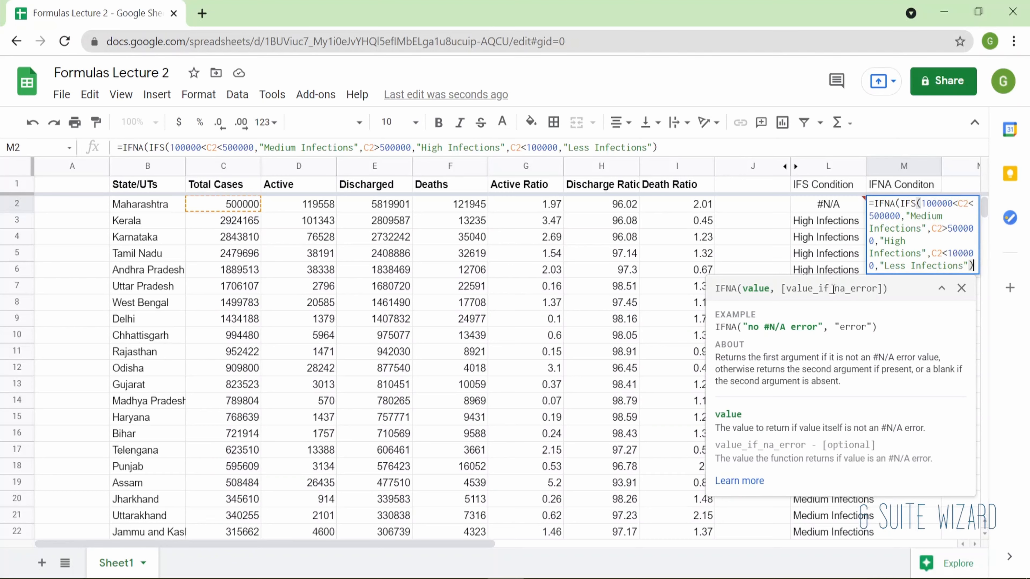
text(,)
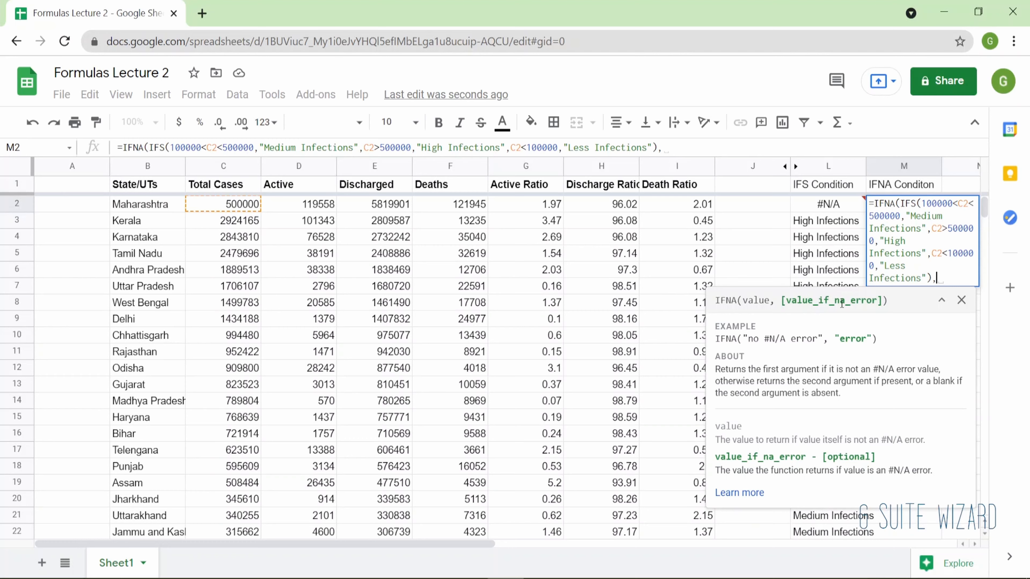
text("Not Found"))
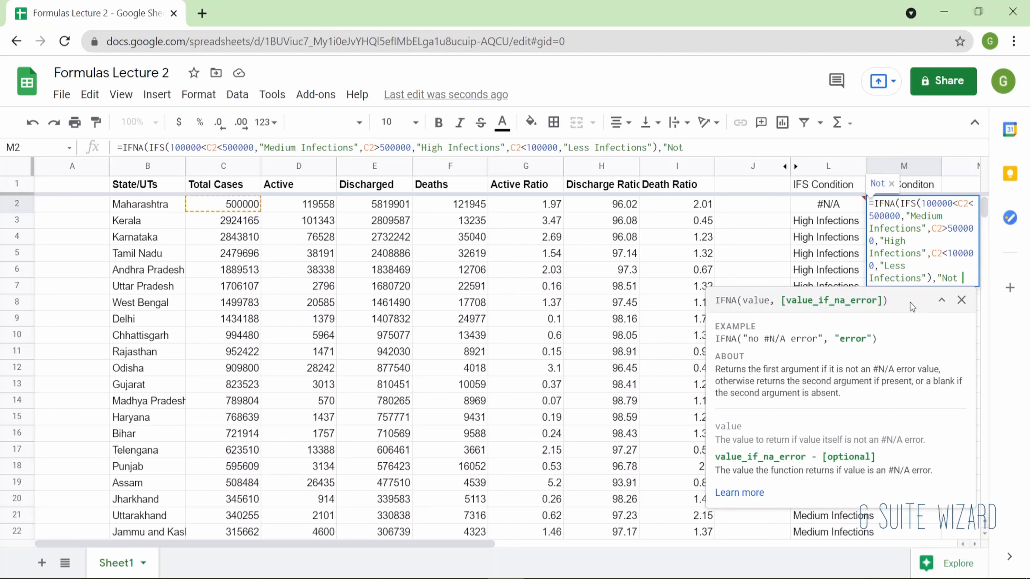
key(Return)
Step: Fill the IFNA formula from M2 down through M6
key(Up)
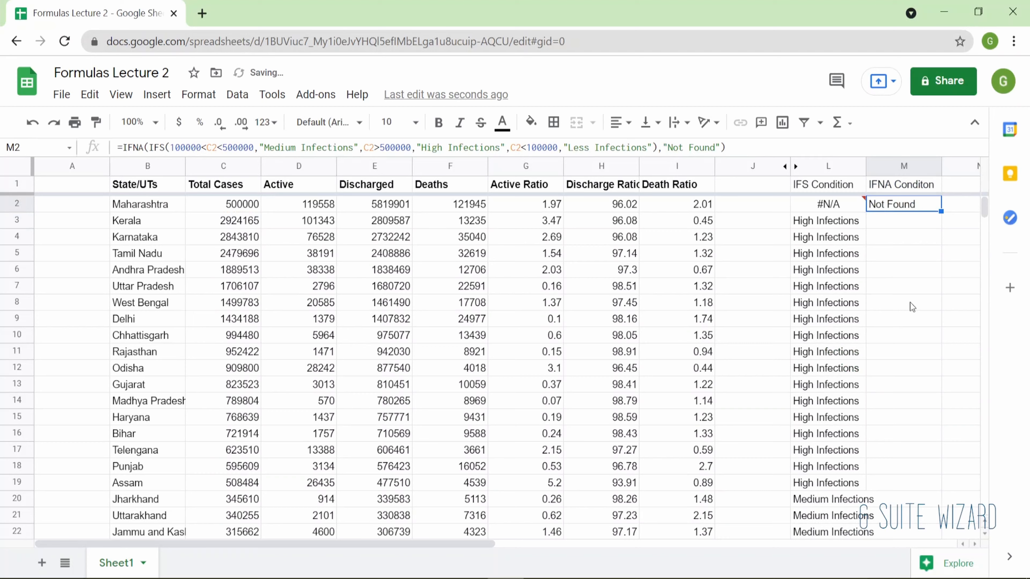
key(shift+Down)
key(shift+Down)
key(shift+Down)
key(shift+Down)
key(ctrl+d)
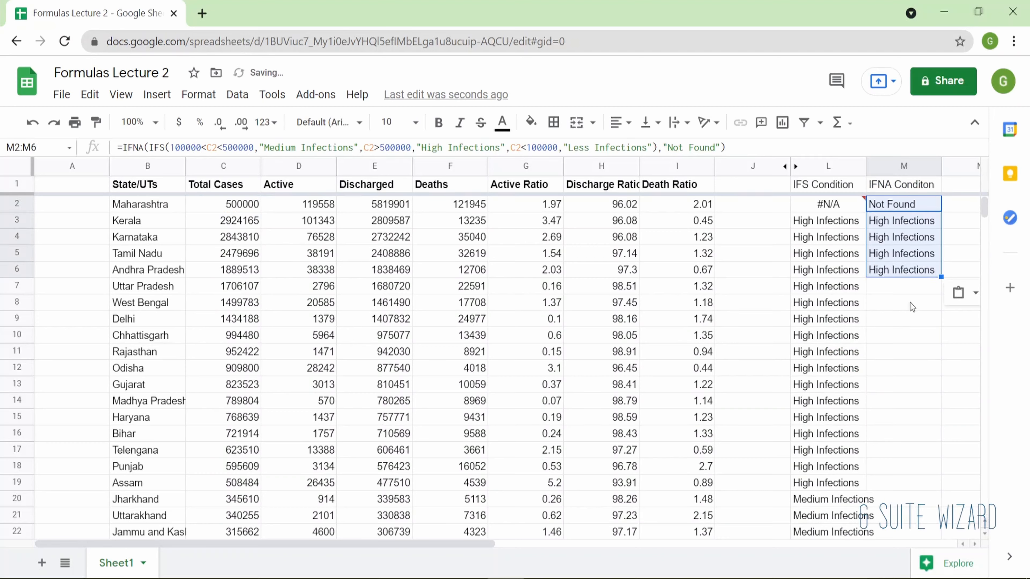
Step: Look through the filled IFNA cells down to M6 and review the formula in M2
key(Down)
key(Down)
key(Down)
key(Down)
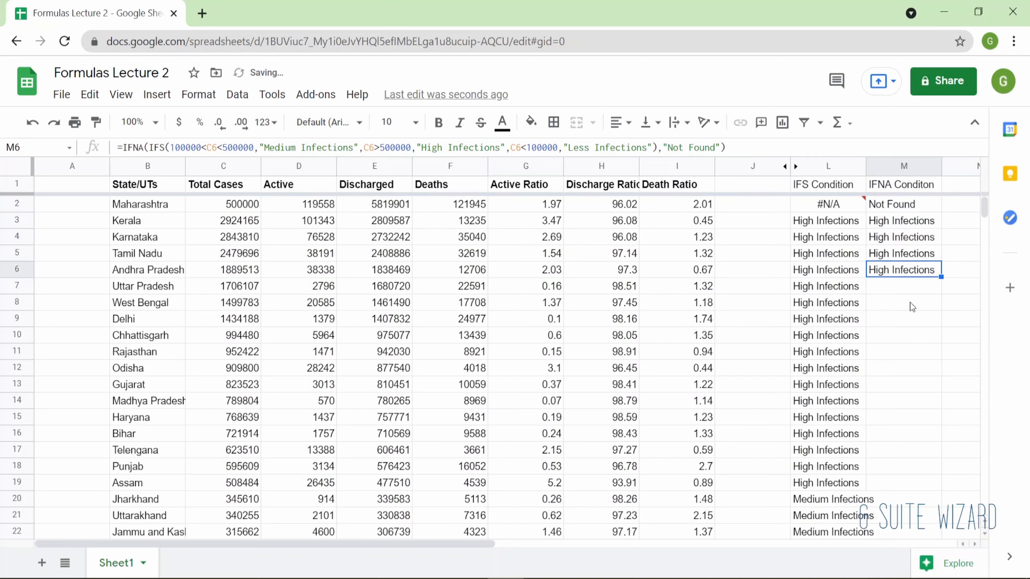
key(Up)
key(Up)
key(Up)
key(Up)
key(Return)
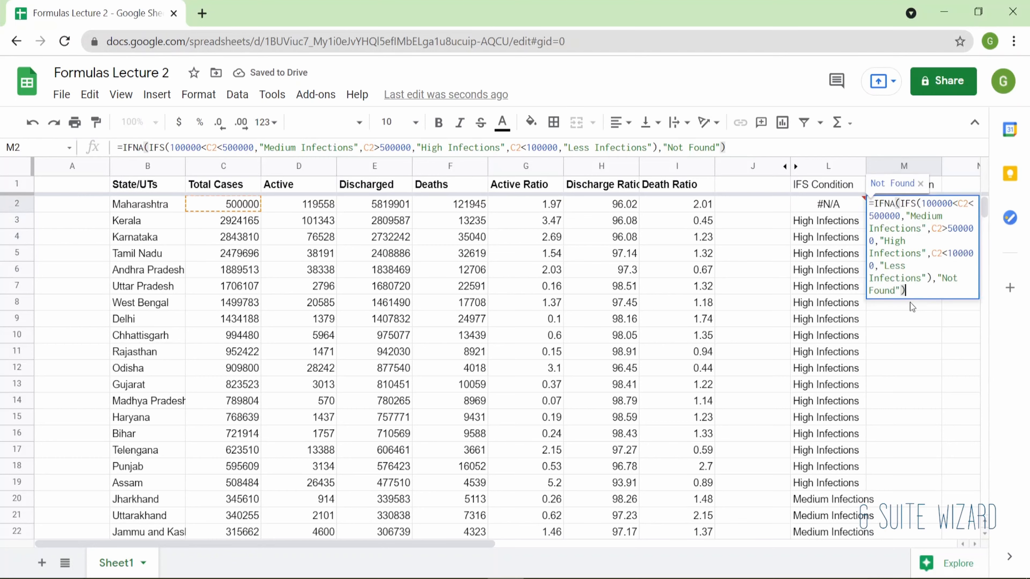
key(Return)
Step: Examine the IFNA formula in M3, including its conditions and its "Not Found" argument
key(Return)
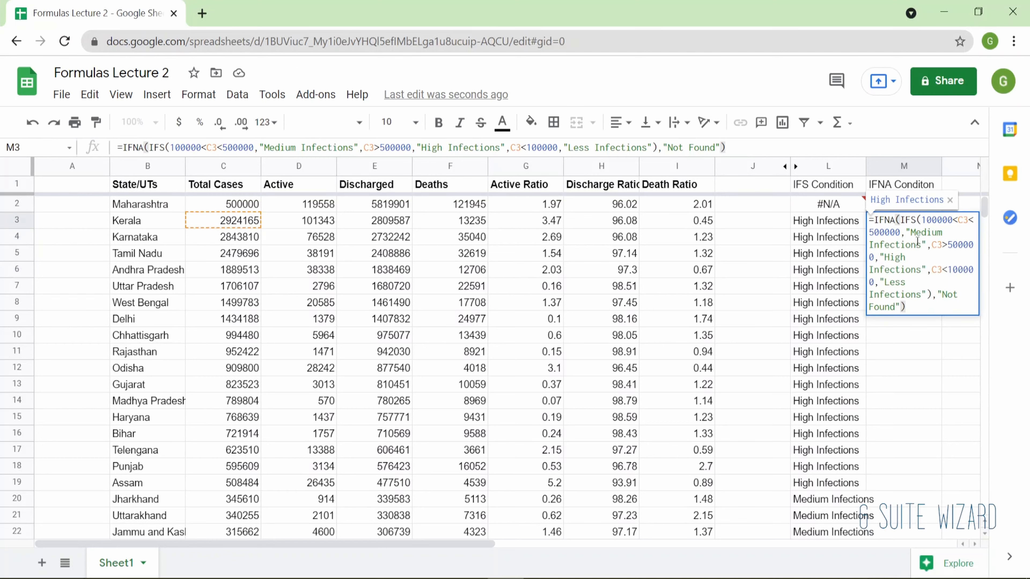
drag(905, 219, 949, 295)
click(961, 275)
click(906, 358)
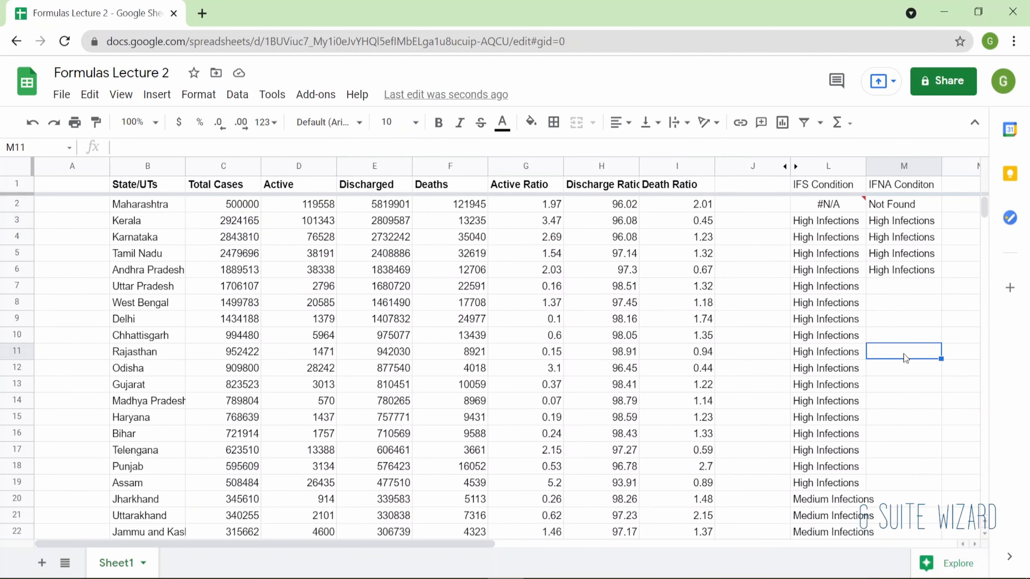
click(912, 219)
double_click(910, 223)
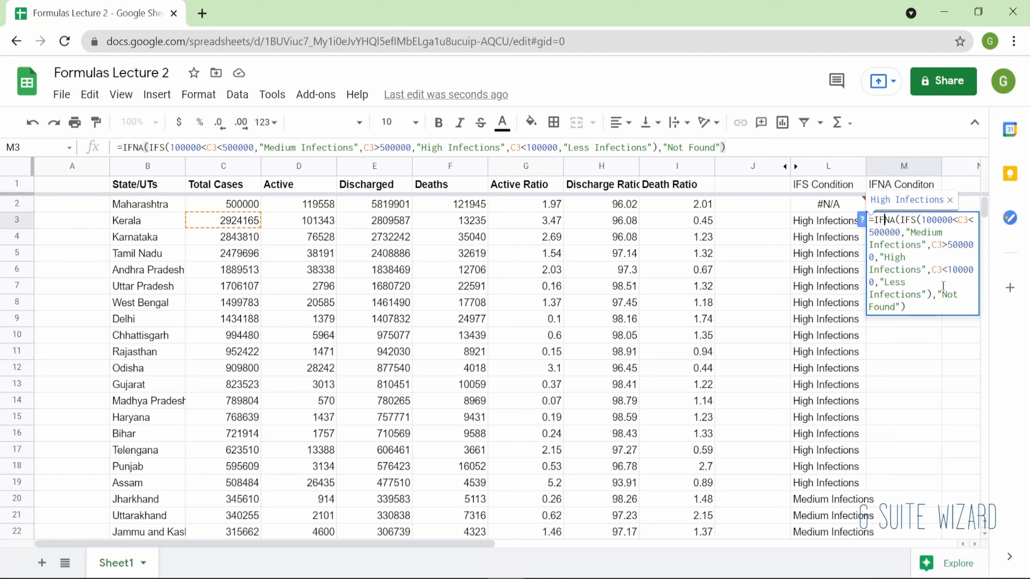
drag(911, 282, 900, 309)
click(912, 357)
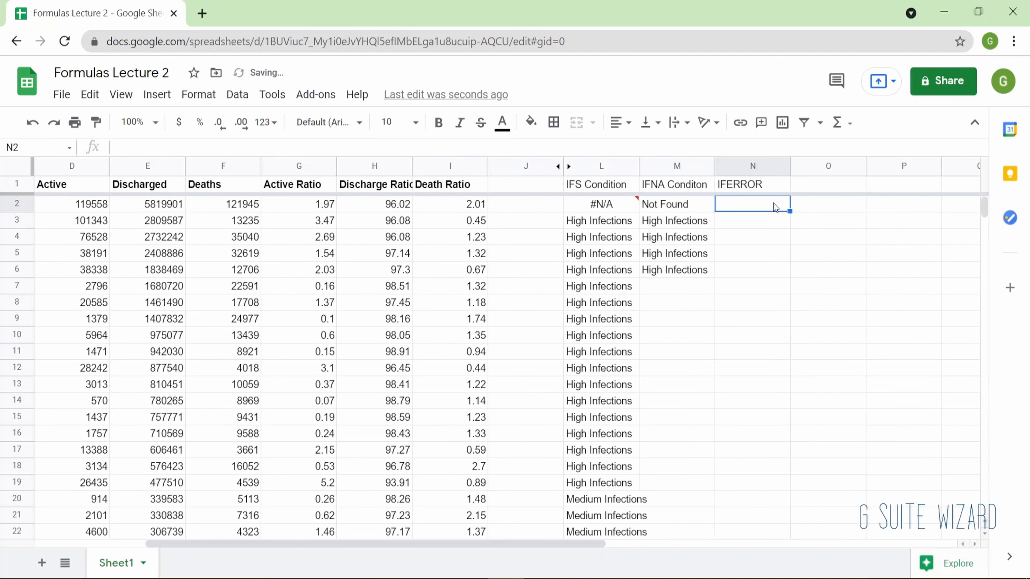
Step: Copy the full IFS formula text from L2 into N2 under the IFERROR header, keeping its references to C2
key(Left)
key(Left)
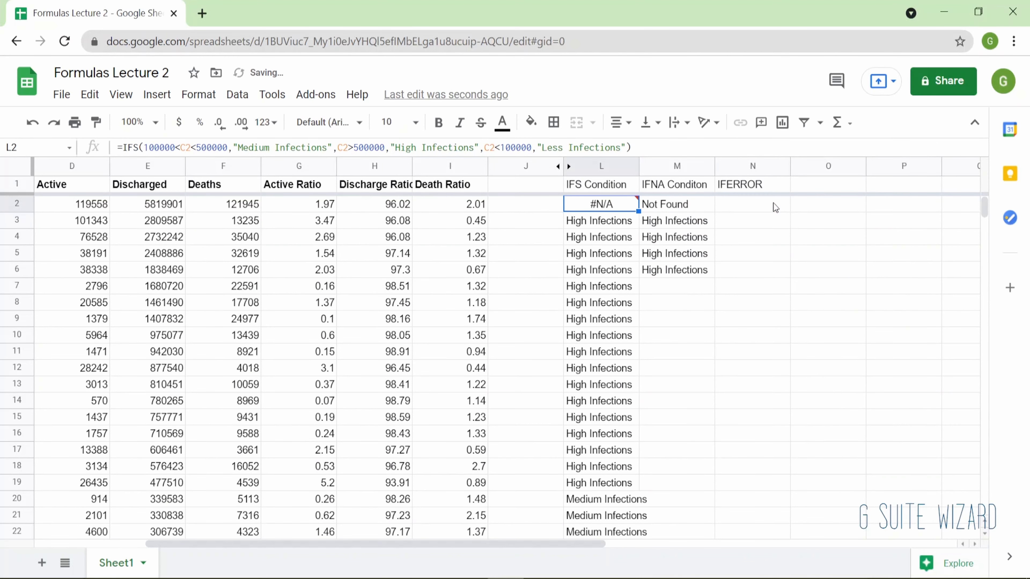
key(Right)
key(Return)
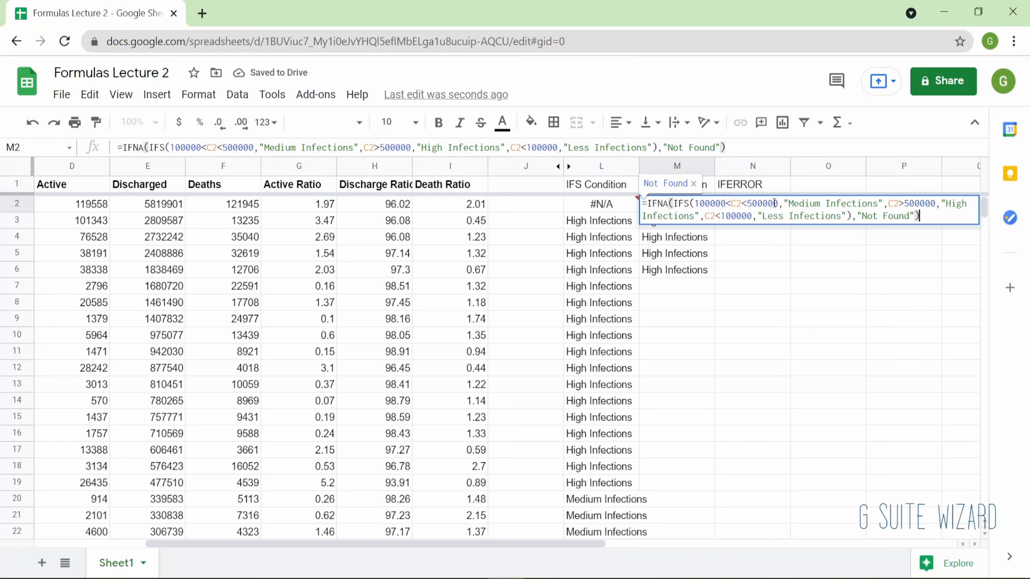
key(Left)
key(Left)
key(Return)
key(Up)
key(Left)
key(Return)
key(shift+Up)
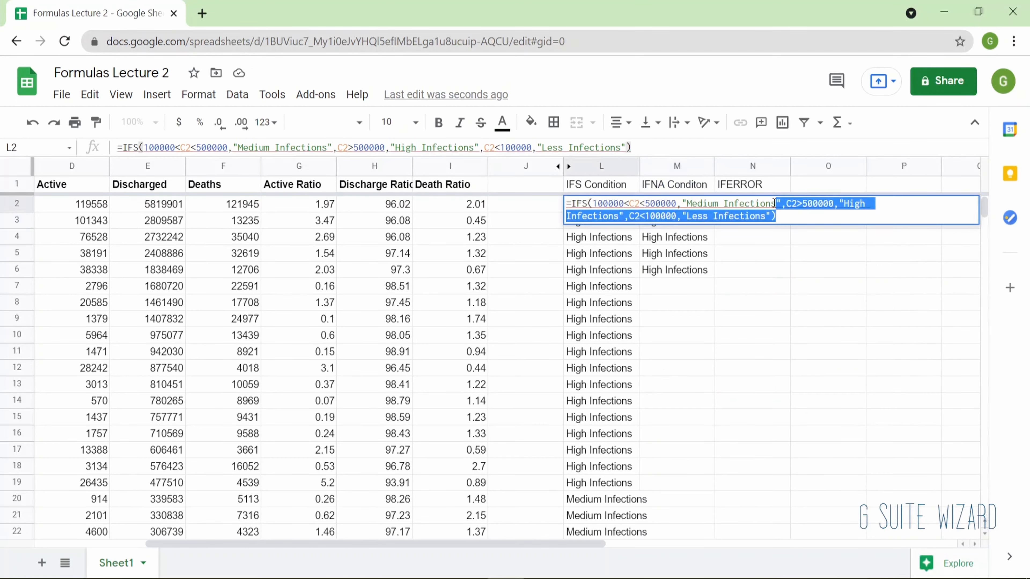
key(Escape)
click(773, 205)
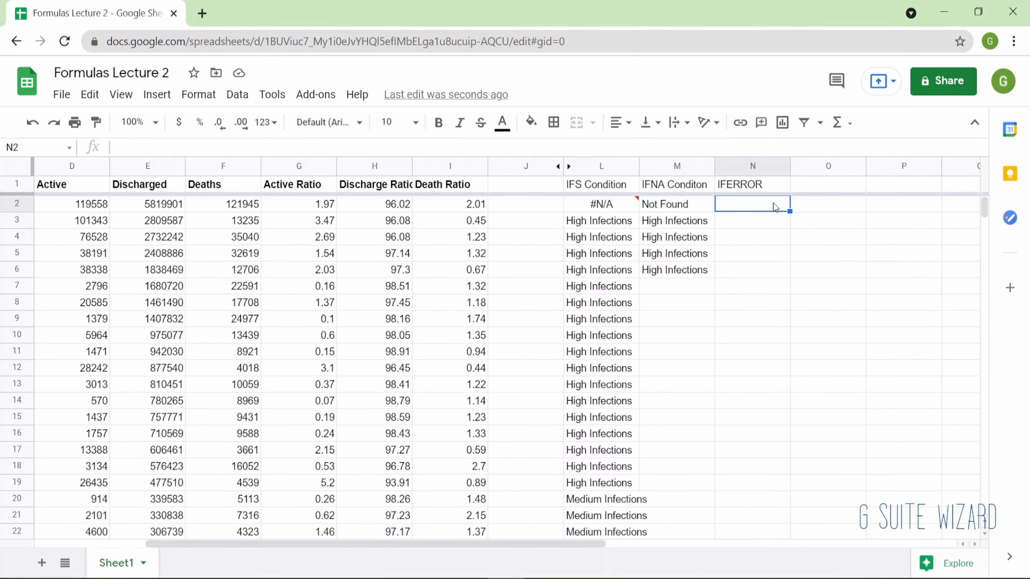
key(Return)
text(=IFS(100000<C2<500000,"Medium Infections",C2>500000,"High Infections",C2<100000,"Less Infections"))
key(Return)
Step: Wrap the IFS formula in N2 in an IFERROR function
key(Up)
key(Return)
key(Up)
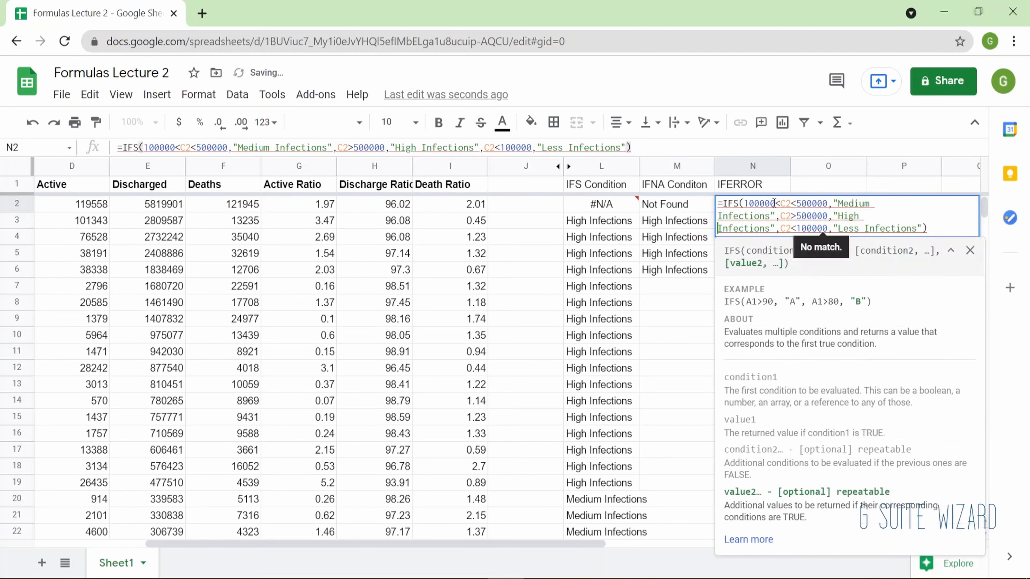
key(Up)
key(Up)
key(Right)
text(()
key(Left)
text(iu)
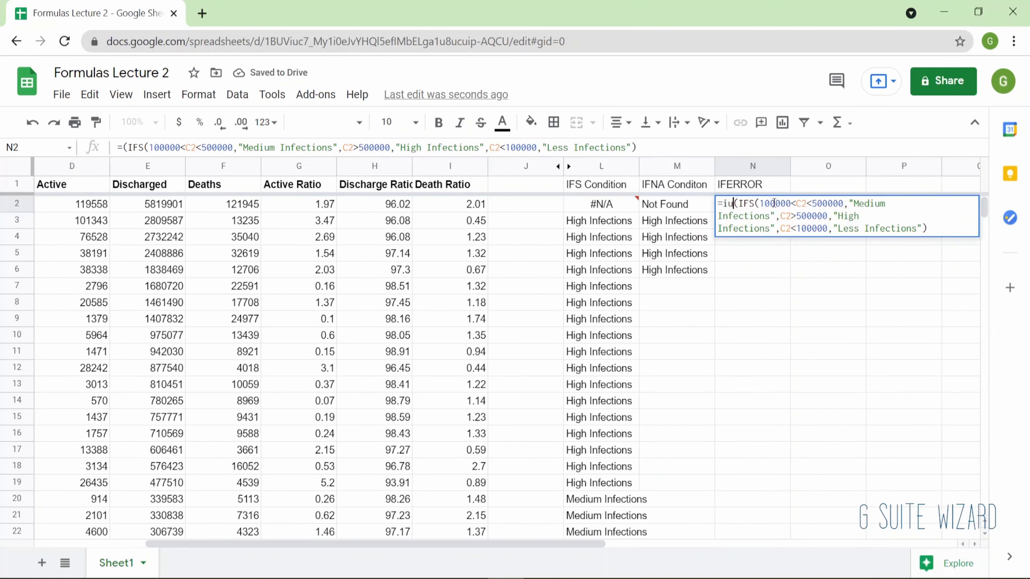
key(BackSpace)
text(fe)
key(Tab)
Step: Complete N2's IFERROR formula with "Not Found" as the value returned for errors
key(Down)
key(Down)
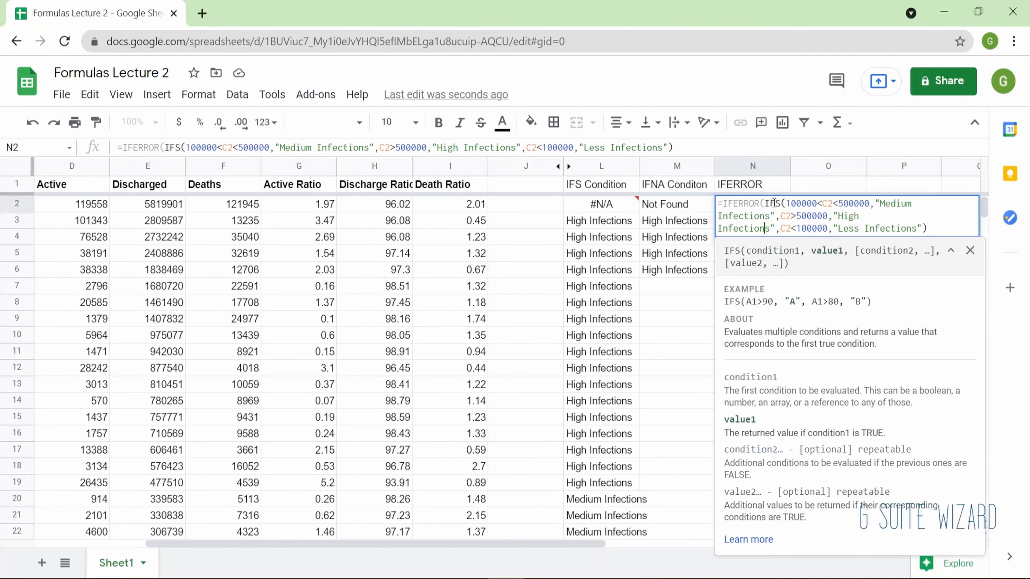
key(Down)
text(,"N)
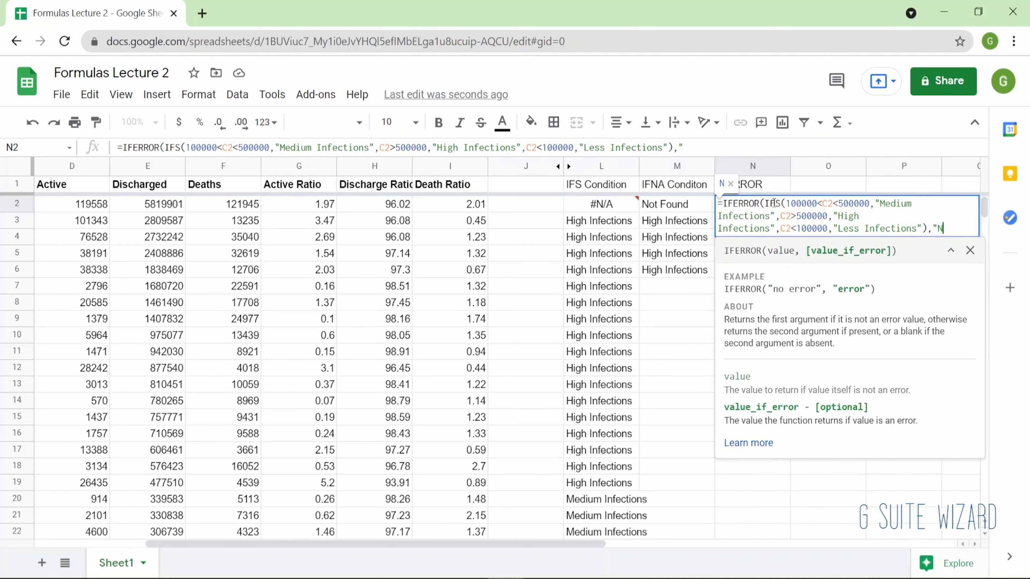
text(ot Found")
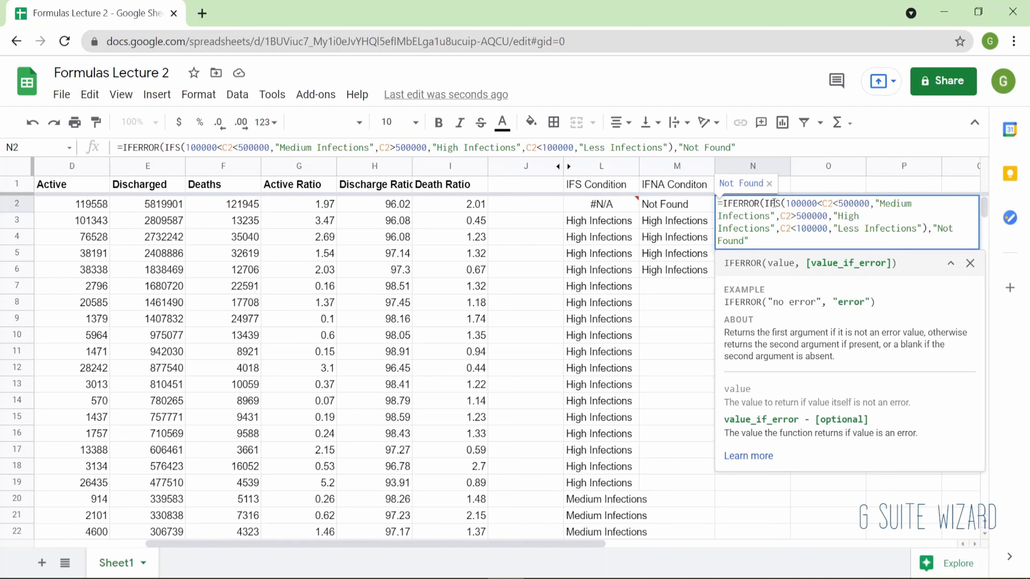
key(Return)
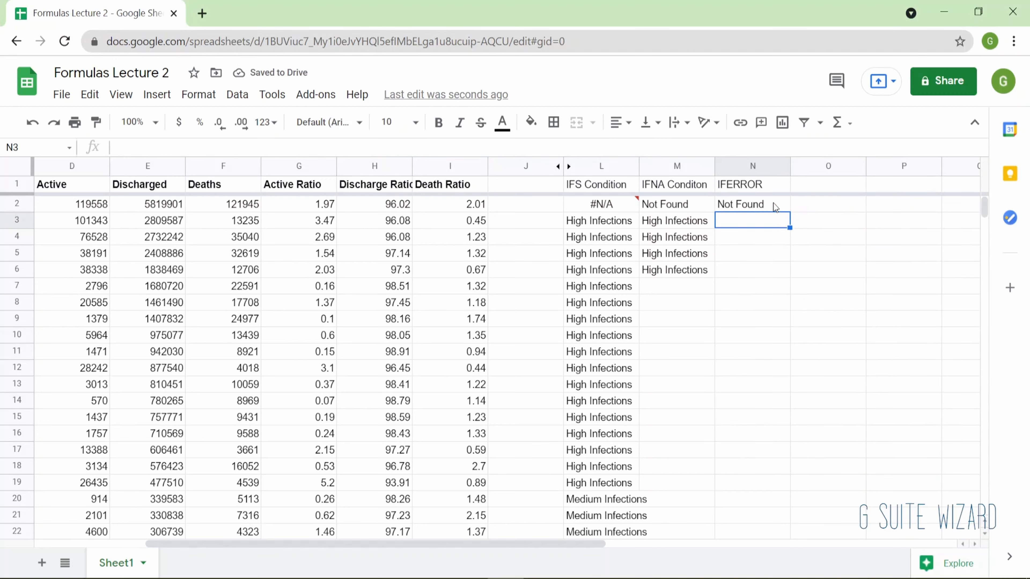
Step: Fill the IFERROR formula from N2 down through N6
click(600, 208)
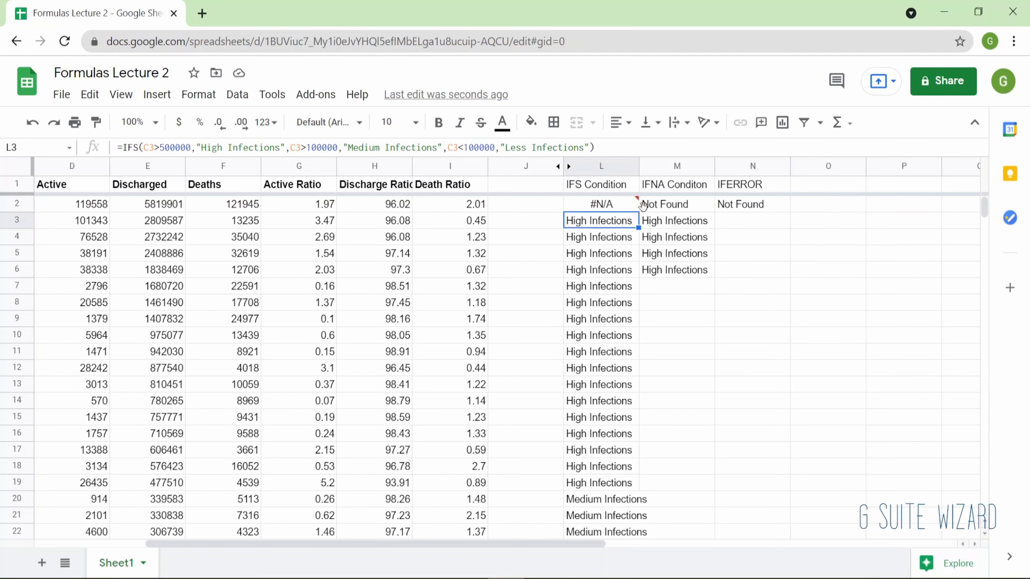
click(733, 204)
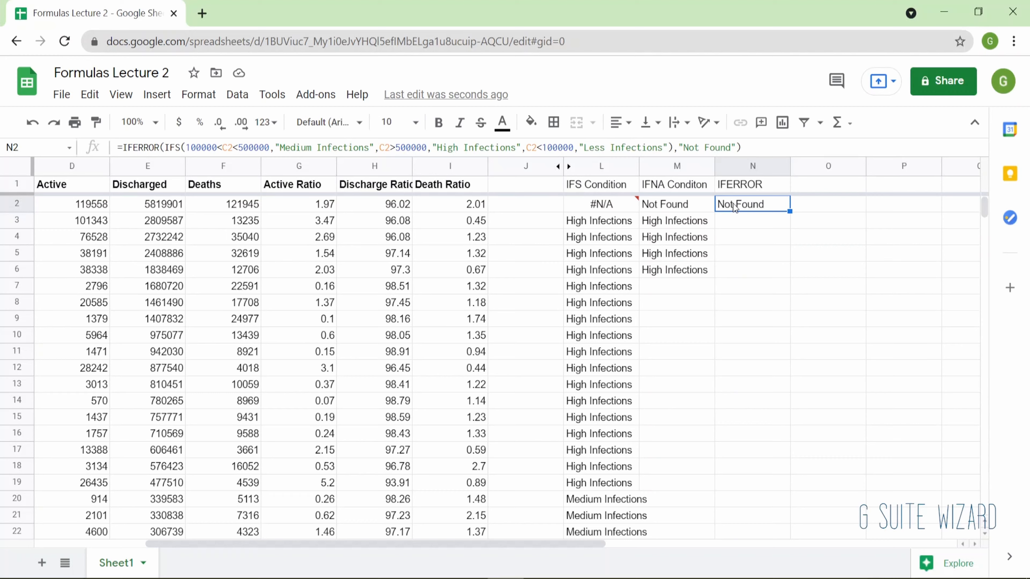
key(shift+Down)
key(shift+Down)
key(shift+Down)
key(shift+Down)
key(ctrl+d)
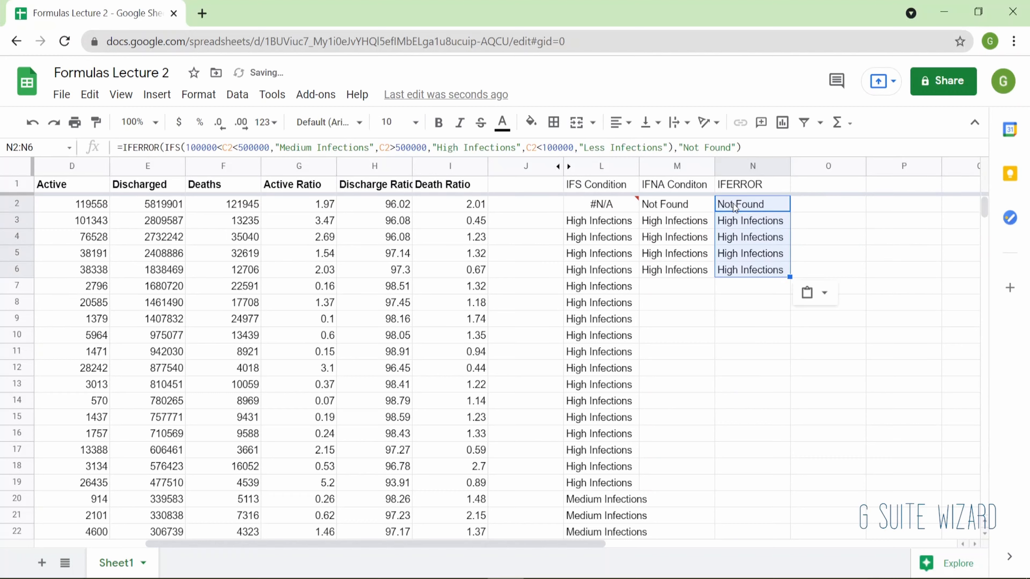
key(Up)
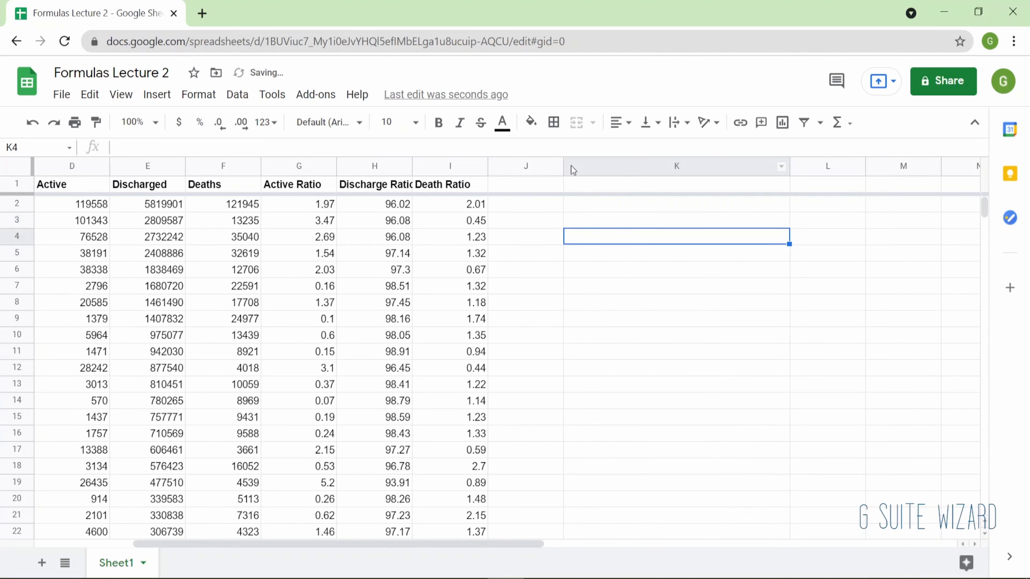
Step: List the function names IF, IFS, IFNA and IFERROR in cells K4 through K7
text(I)
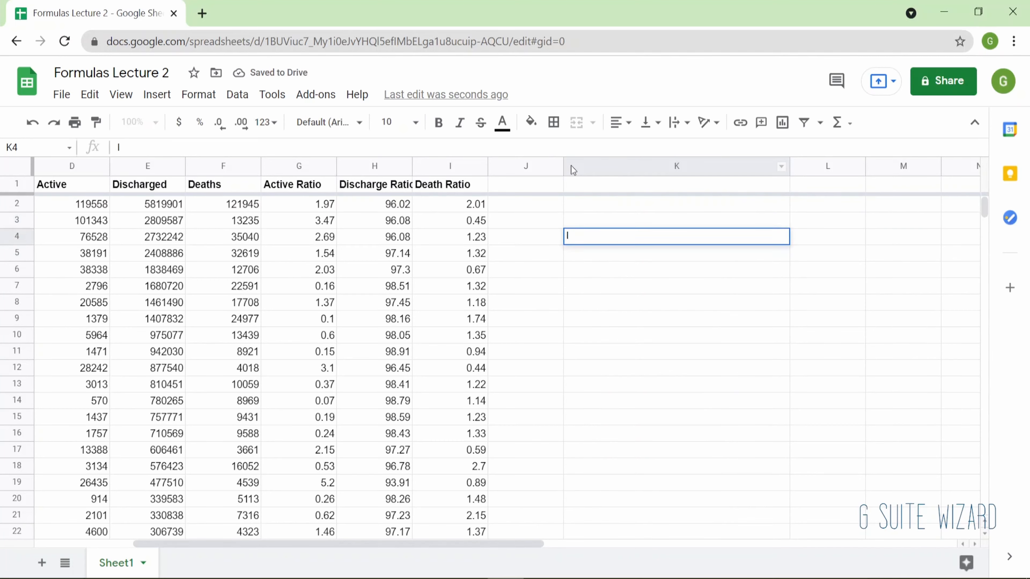
text(F)
key(Return)
text(IFS)
key(Return)
text(IF)
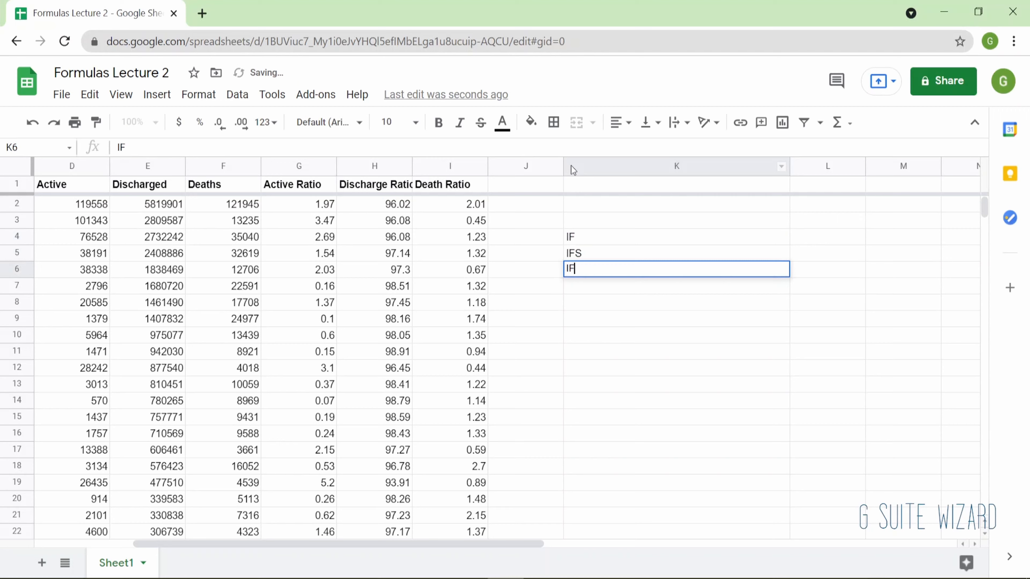
text(NA)
key(Return)
text(IFERR)
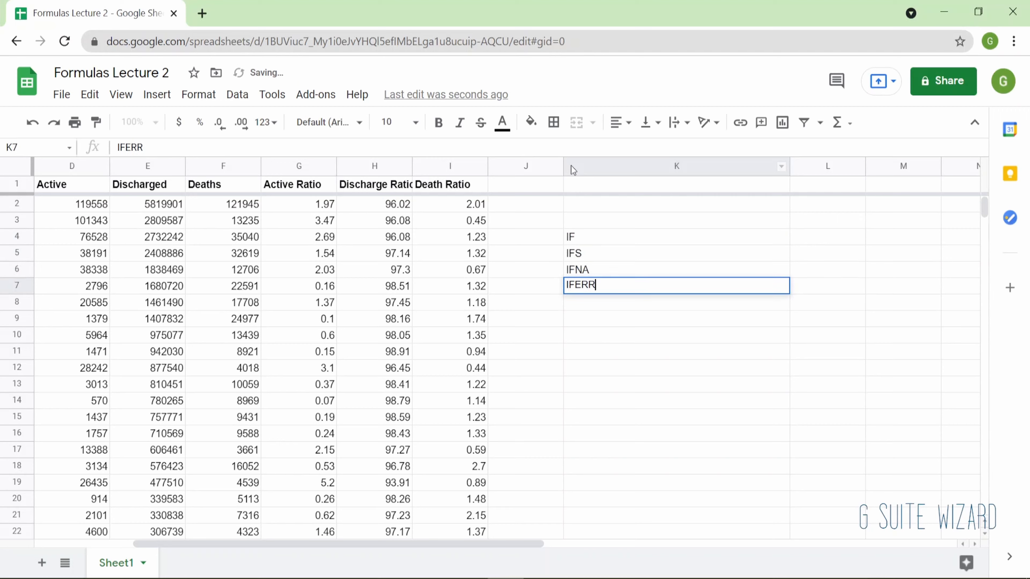
text(OR)
key(Return)
Step: Enter "CUSTOM FORMULA IS" in K8, below the IFERROR entry
text(CUSTOM )
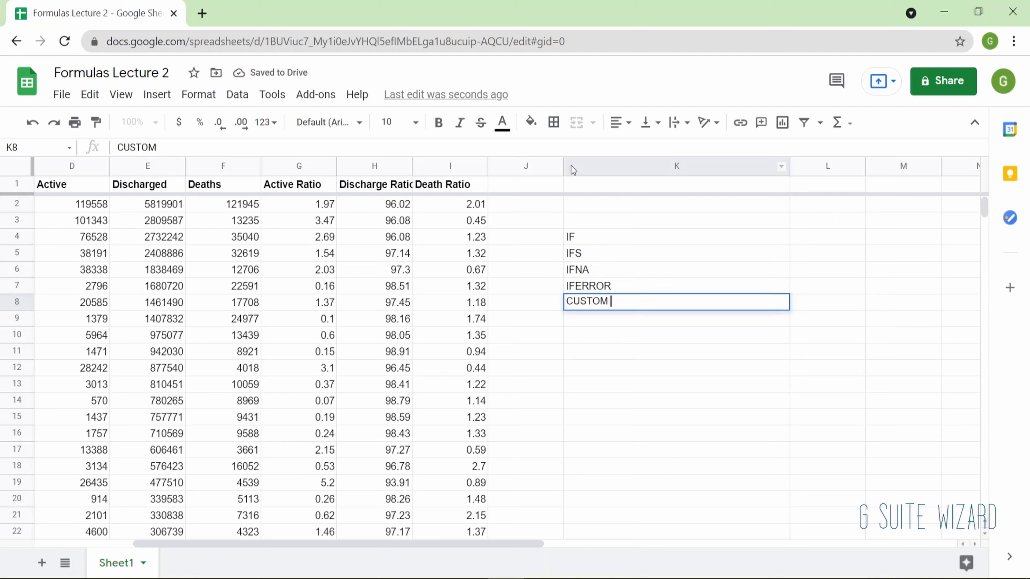
text(FORUMLA)
key(BackSpace)
key(BackSpace)
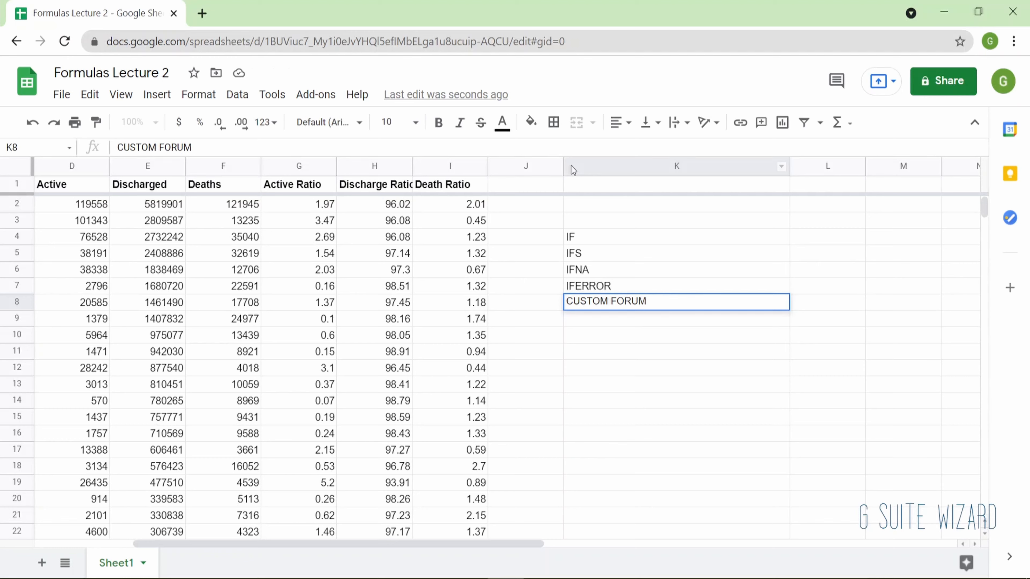
key(BackSpace)
key(BackSpace)
text(MULA IS)
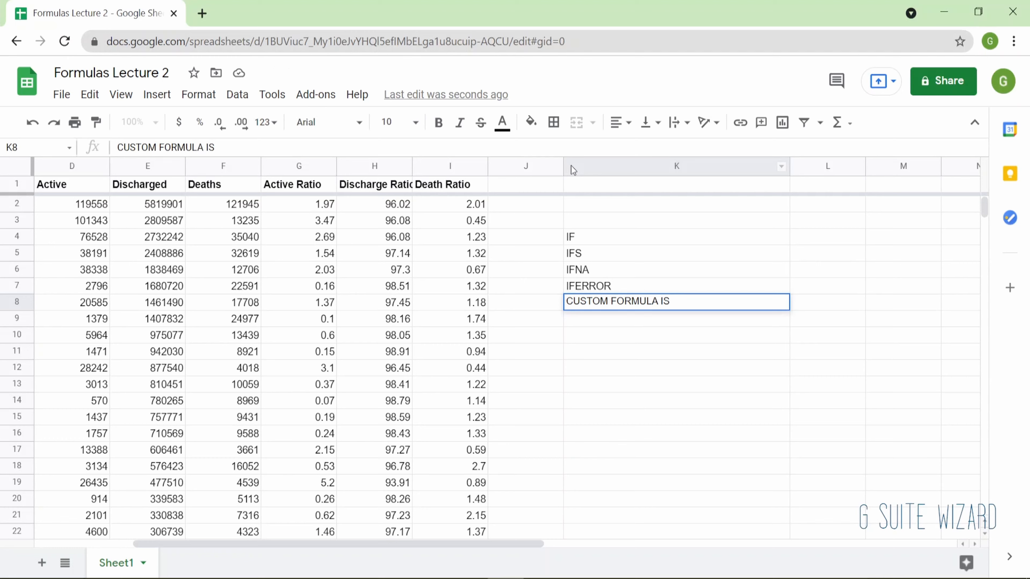